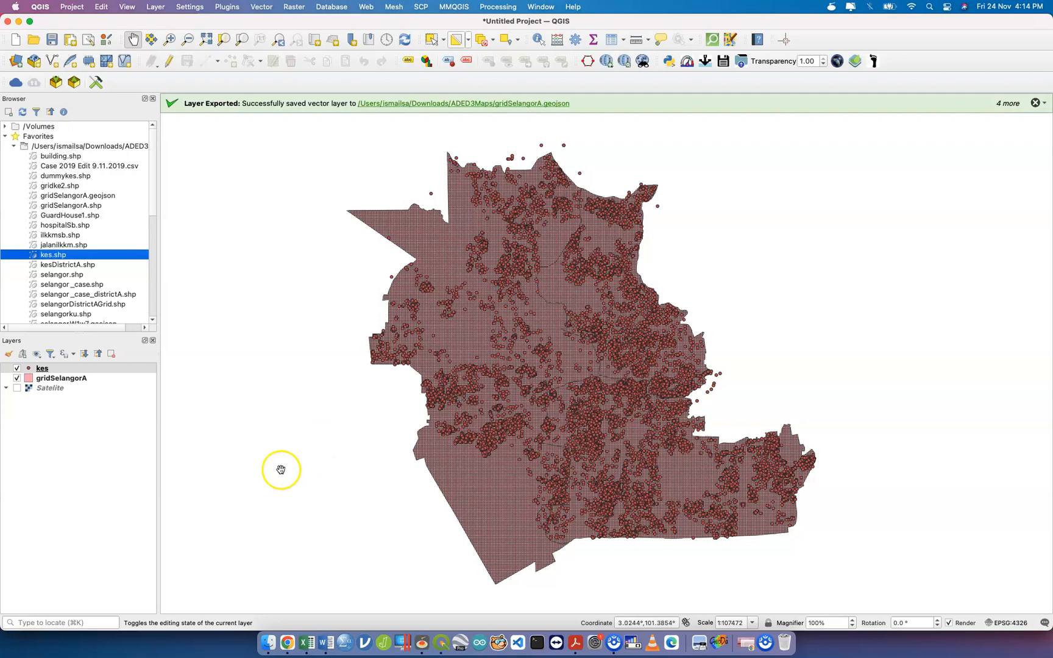
# - Show the Satelite basemap beneath the kes points and gridSelangorA polygons, and hide it again
pyautogui.click(104, 379)
pyautogui.click(93, 369)
pyautogui.click(18, 388)
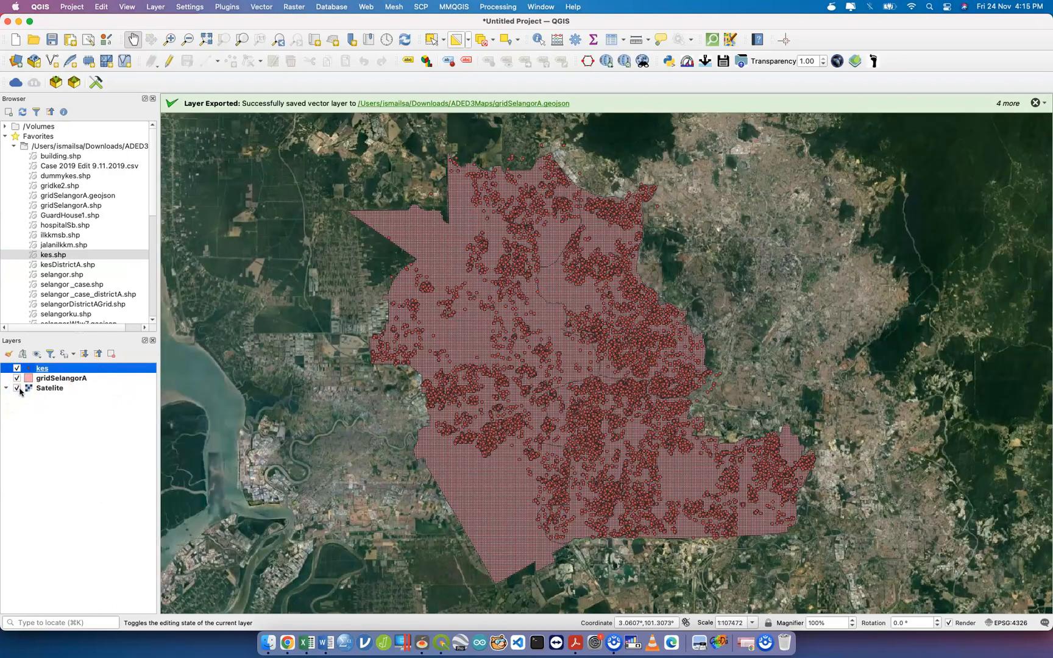
pyautogui.click(17, 388)
pyautogui.click(39, 389)
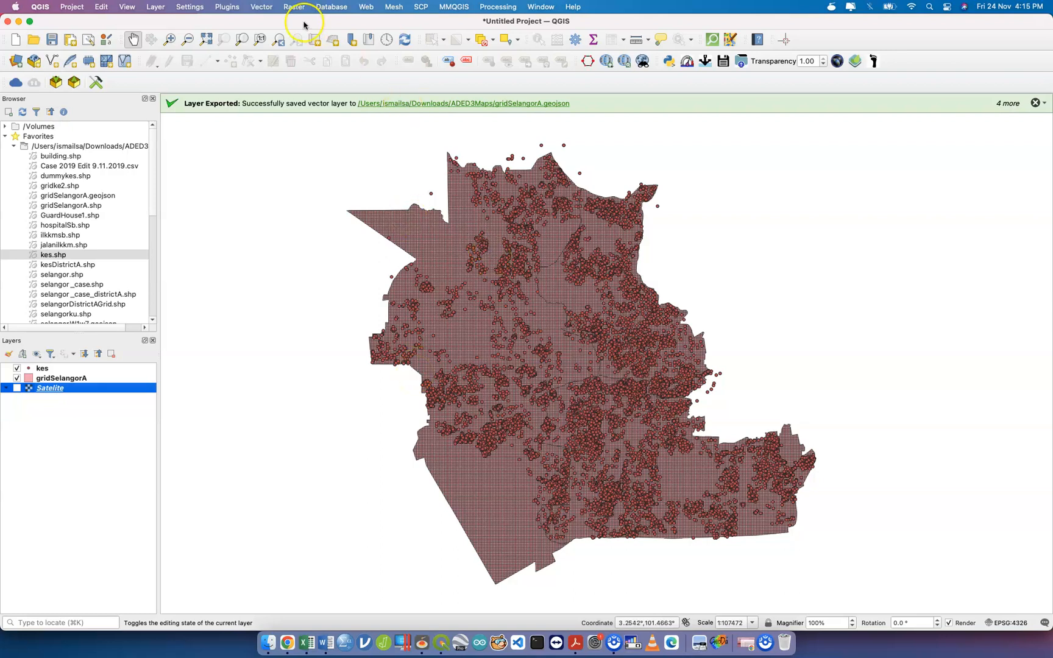
pyautogui.click(261, 7)
pyautogui.moveTo(299, 81)
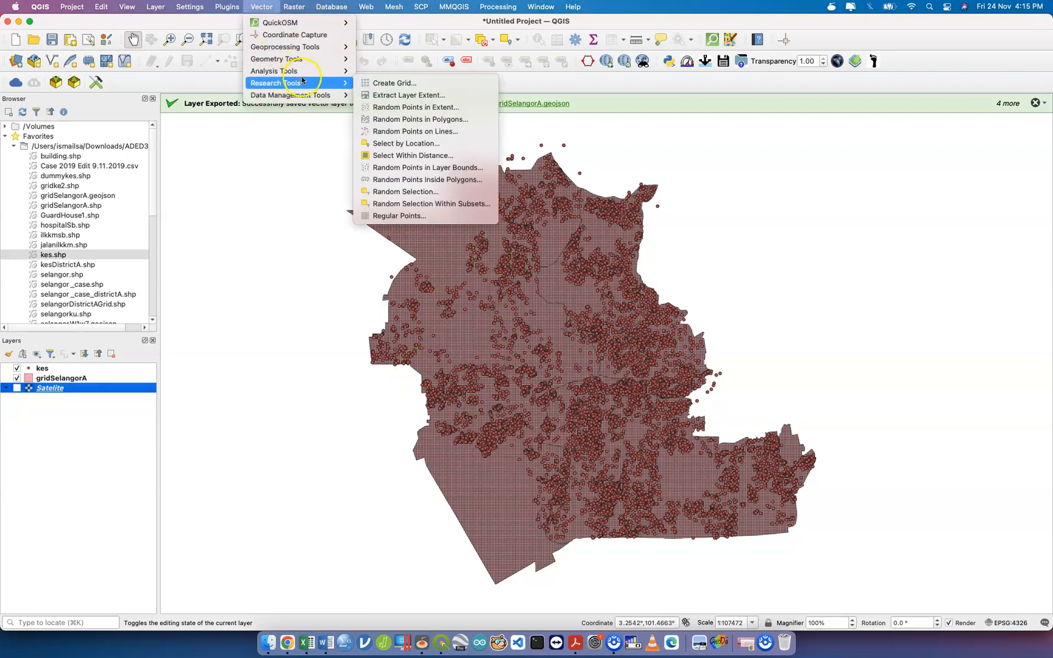
pyautogui.click(395, 72)
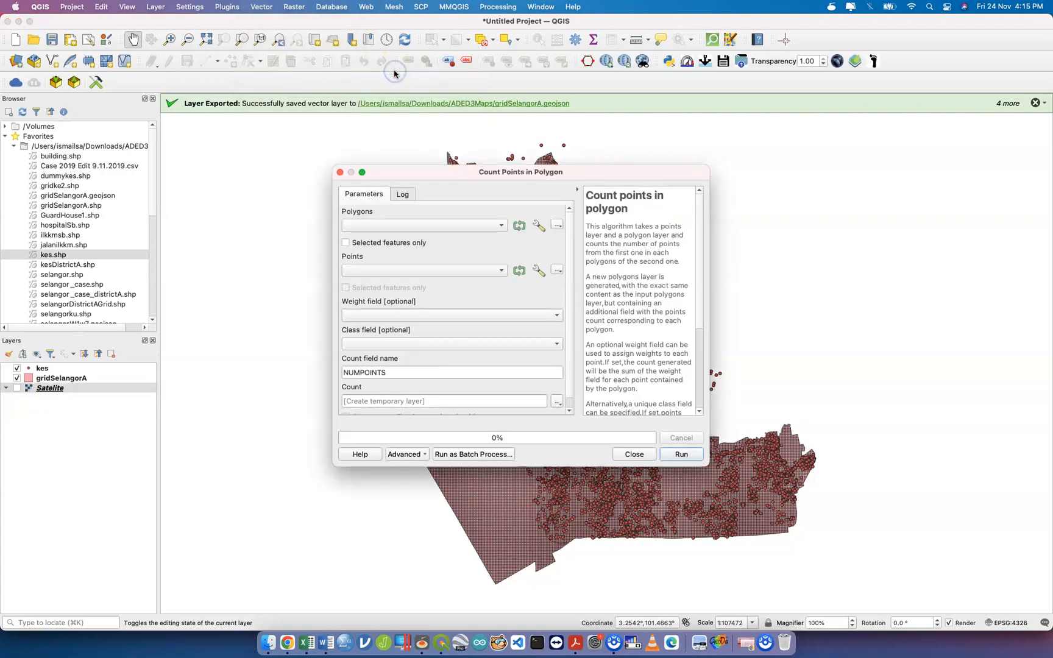
pyautogui.click(482, 227)
pyautogui.click(457, 226)
pyautogui.click(449, 272)
pyautogui.click(450, 273)
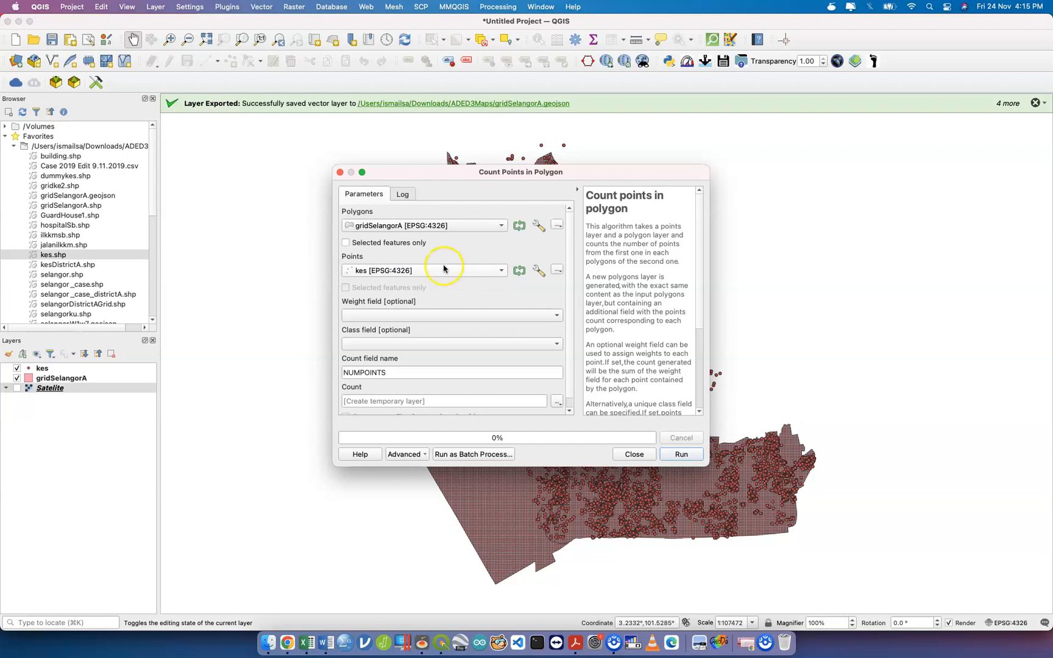
pyautogui.doubleClick(441, 371)
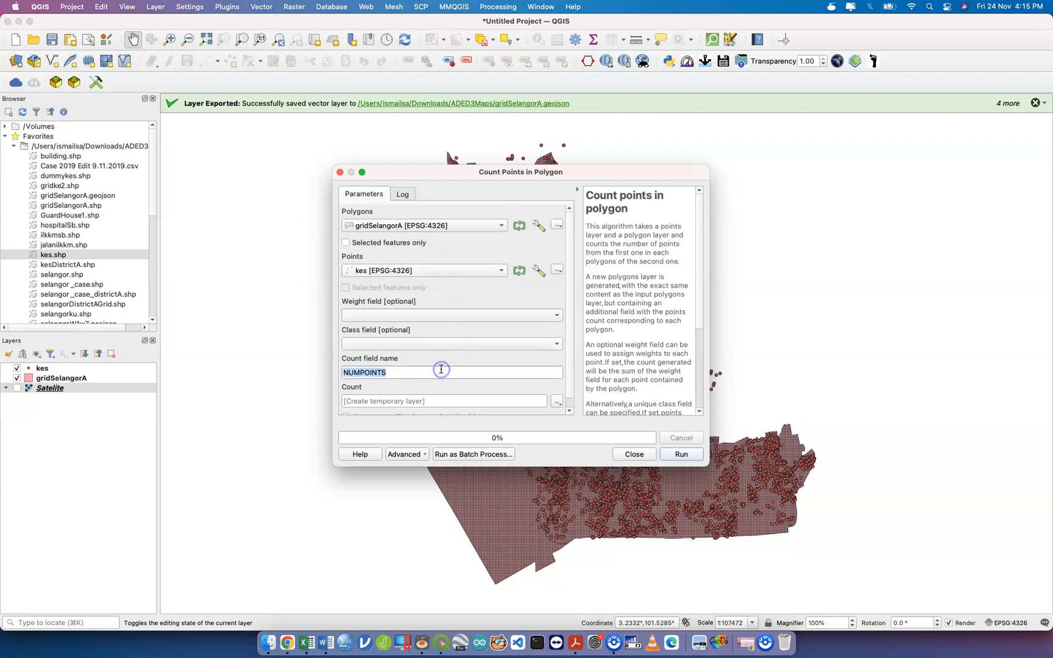
pyautogui.write('w1')
pyautogui.doubleClick(441, 369)
pyautogui.write('c')
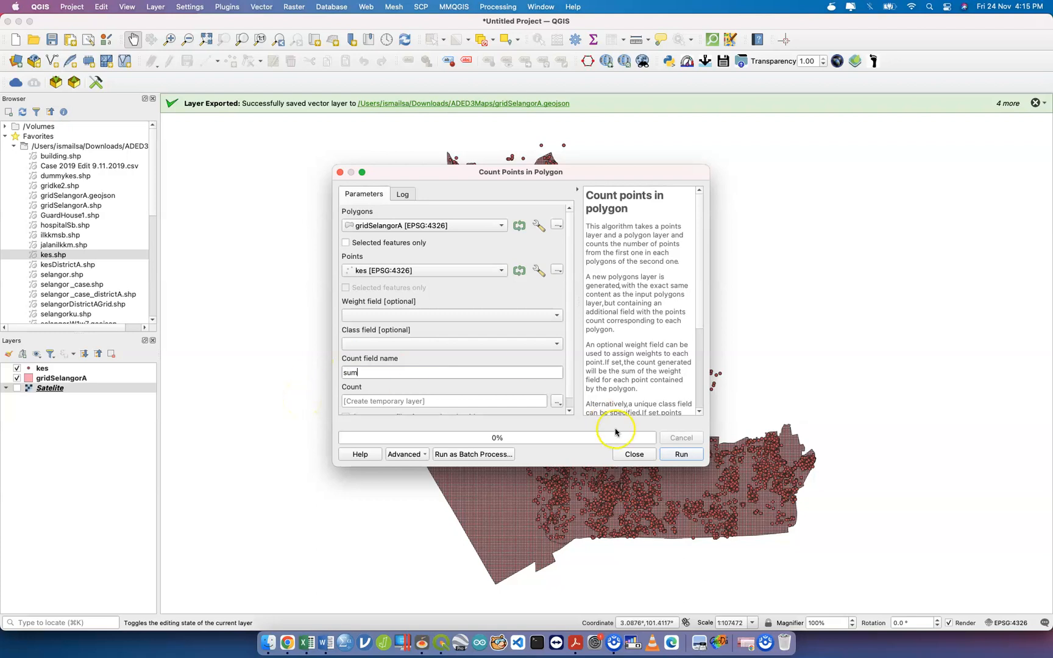
pyautogui.click(634, 454)
# - Run Count Points in Polygon with gridSelangorA as the polygons, kes as the points, and sum as the count field name
pyautogui.click(73, 367)
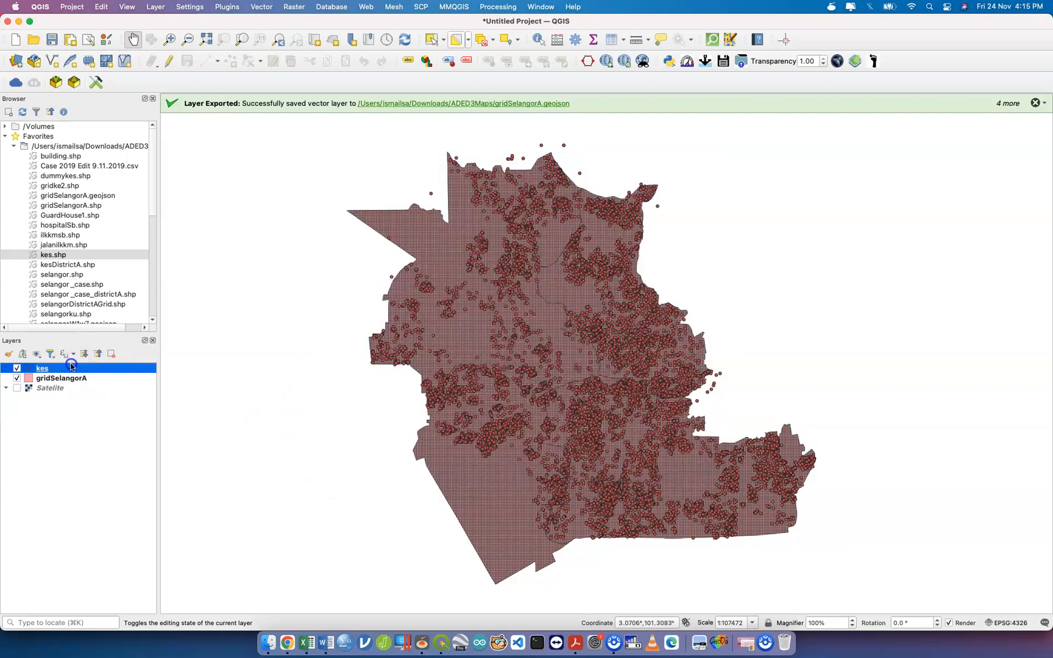
pyautogui.click(89, 380)
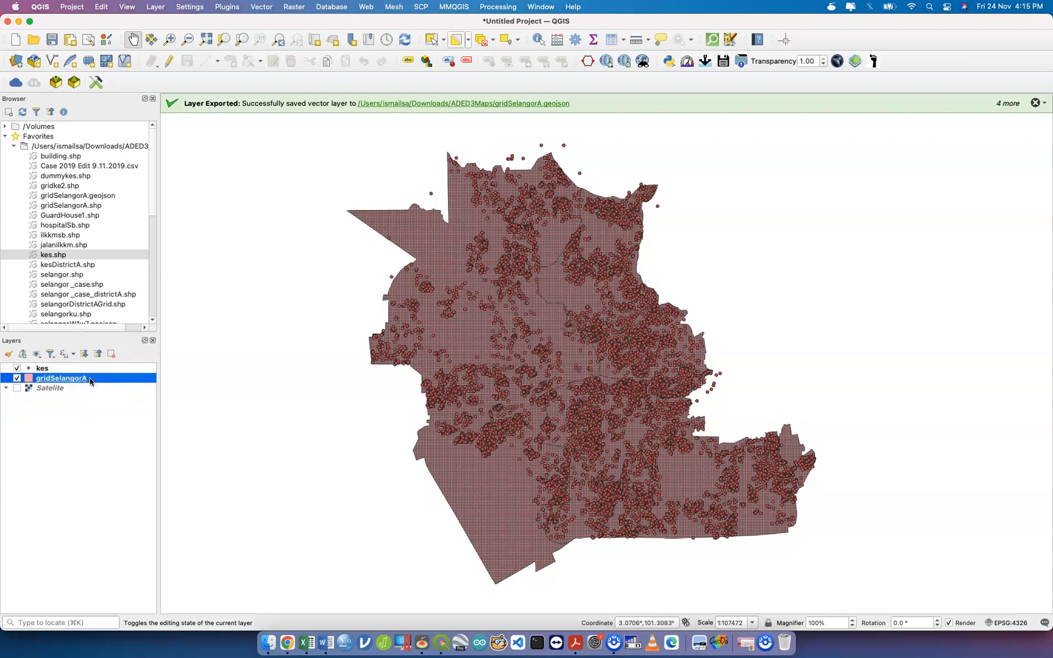
pyautogui.click(254, 7)
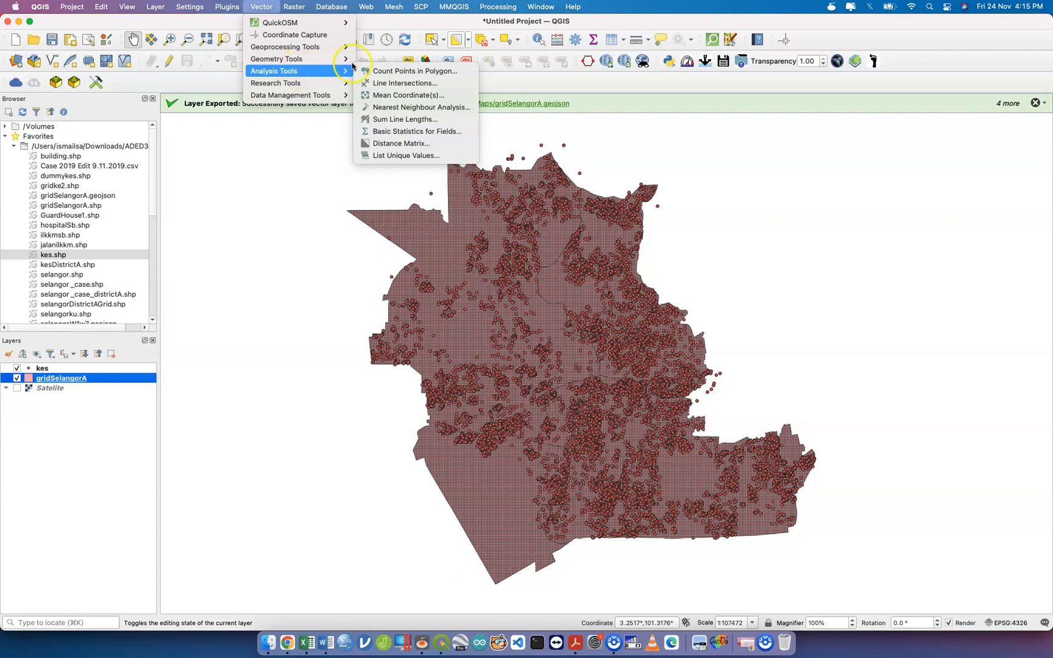
pyautogui.click(381, 71)
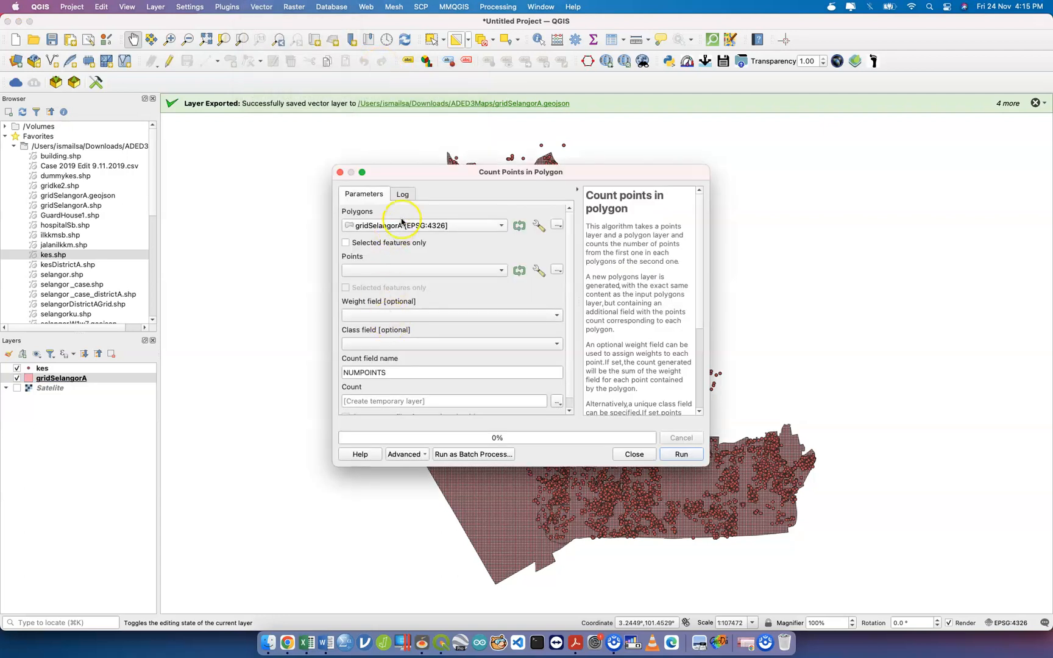
pyautogui.click(403, 227)
pyautogui.click(403, 229)
pyautogui.click(404, 271)
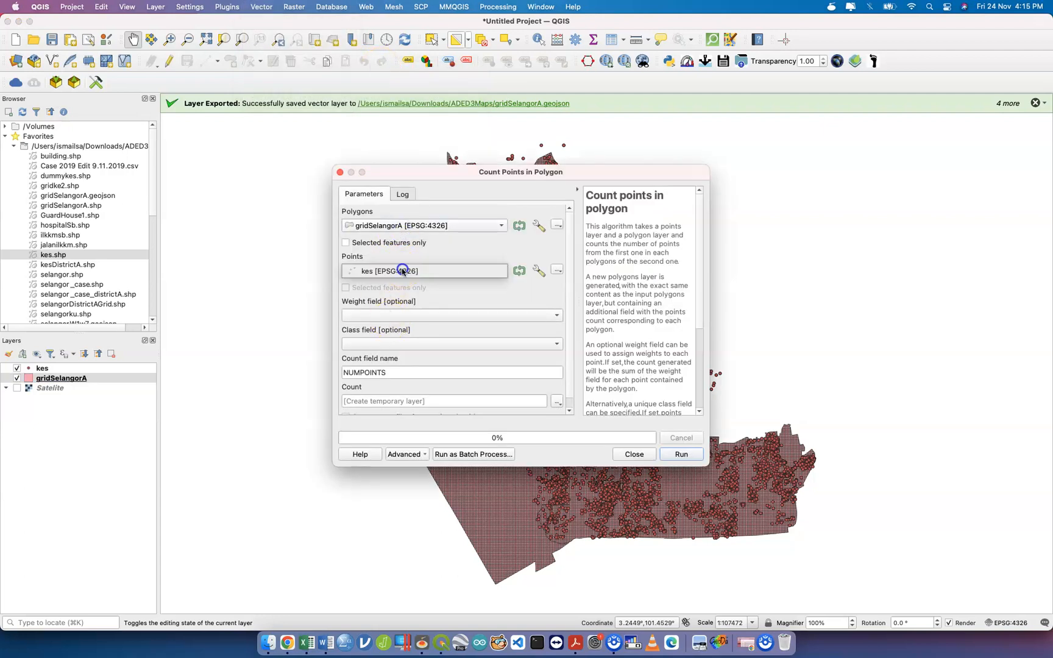
pyautogui.click(404, 277)
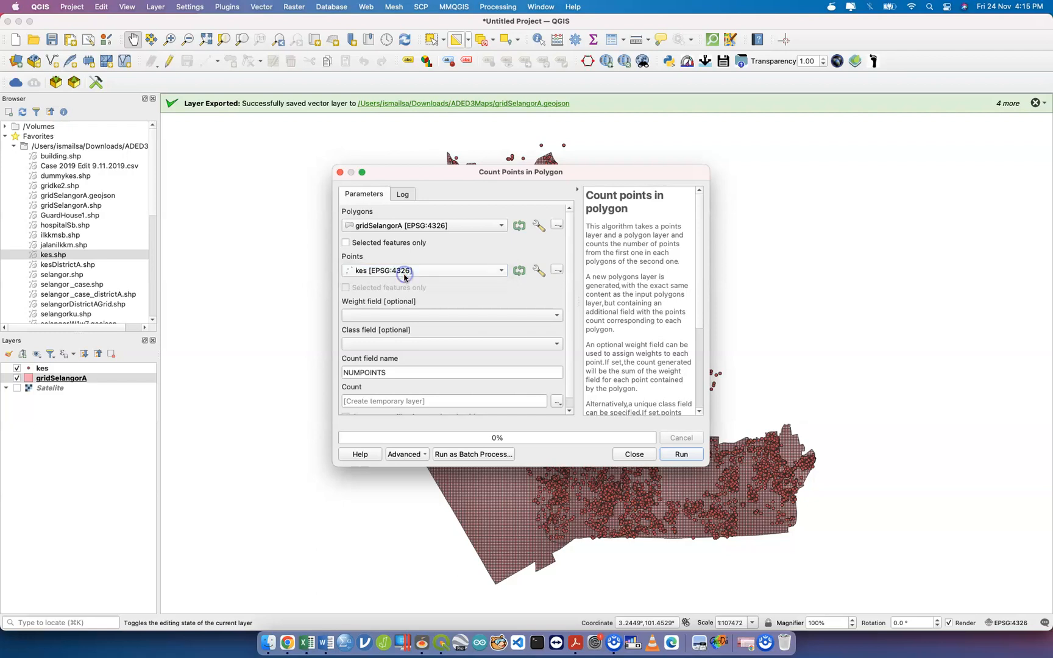
pyautogui.doubleClick(401, 373)
pyautogui.write('sum')
pyautogui.click(681, 454)
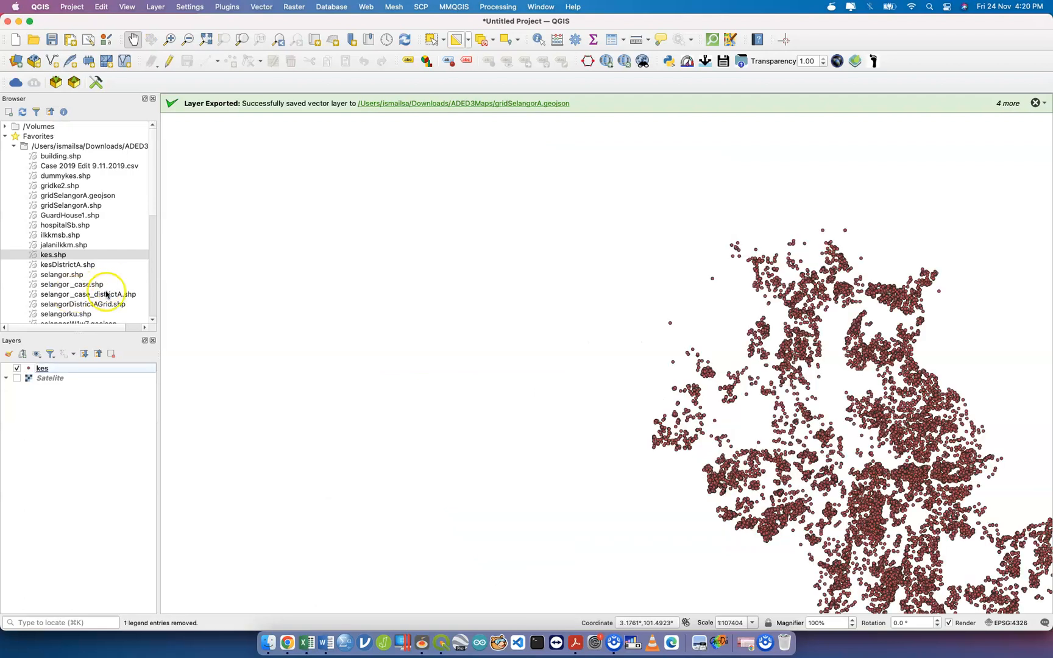
# - Add selangorku.shp from the ADED3Maps folder to the project above the kes layer
pyautogui.scroll(-2, 94, 299)
pyautogui.click(80, 295)
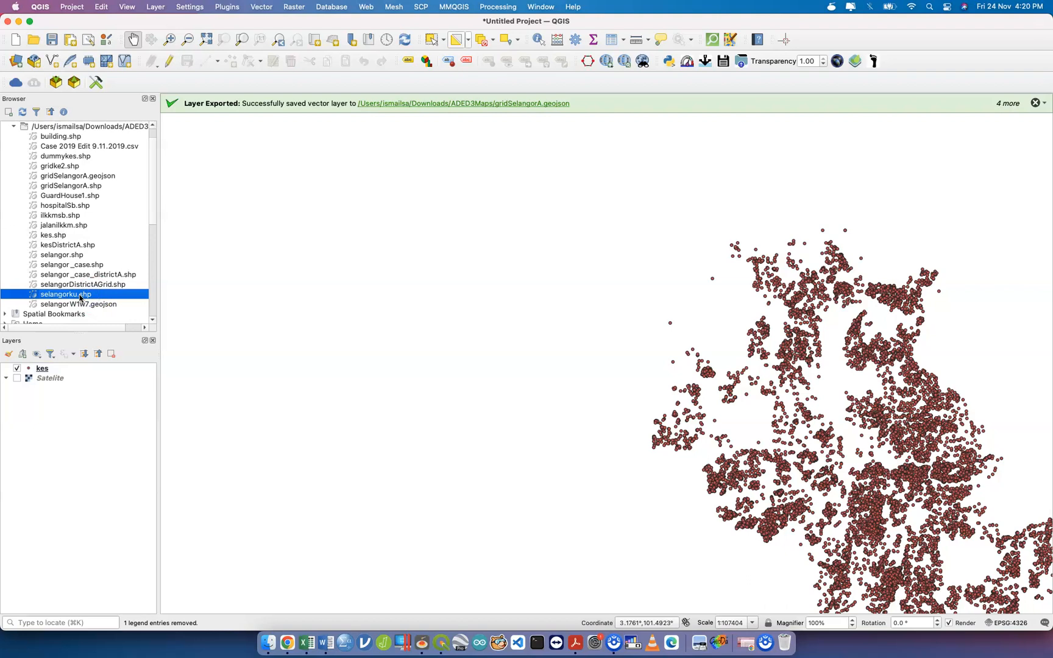
pyautogui.moveTo(90, 296); pyautogui.dragTo(85, 370)
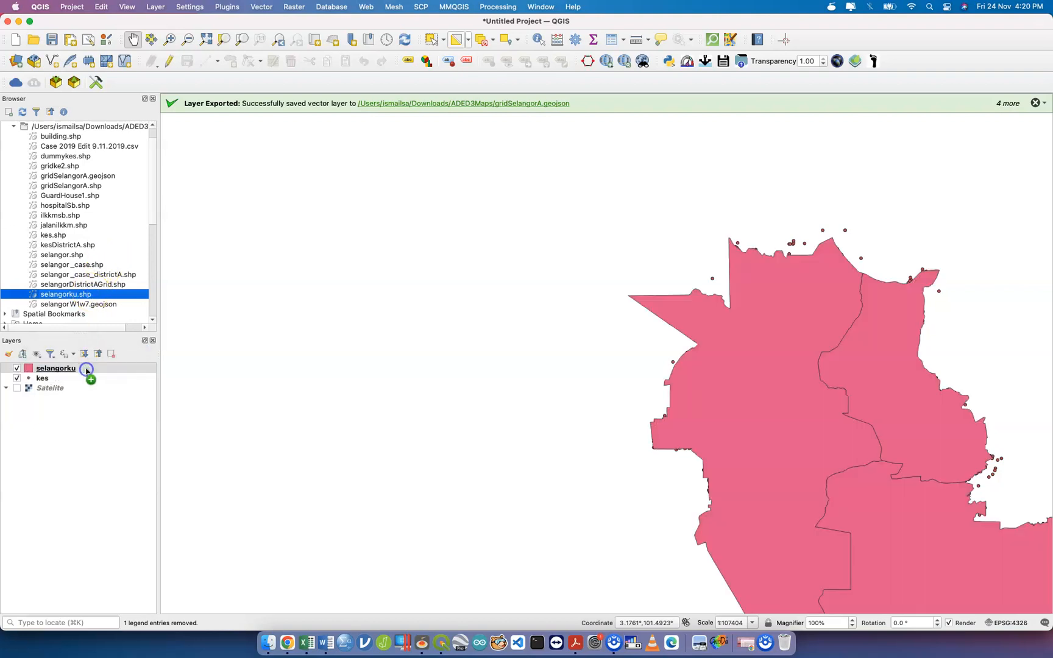
# - Configure an MMQGIS rectangle grid over the selangorku layer extent with X and Y spacing of 0.01 degrees
pyautogui.click(455, 7)
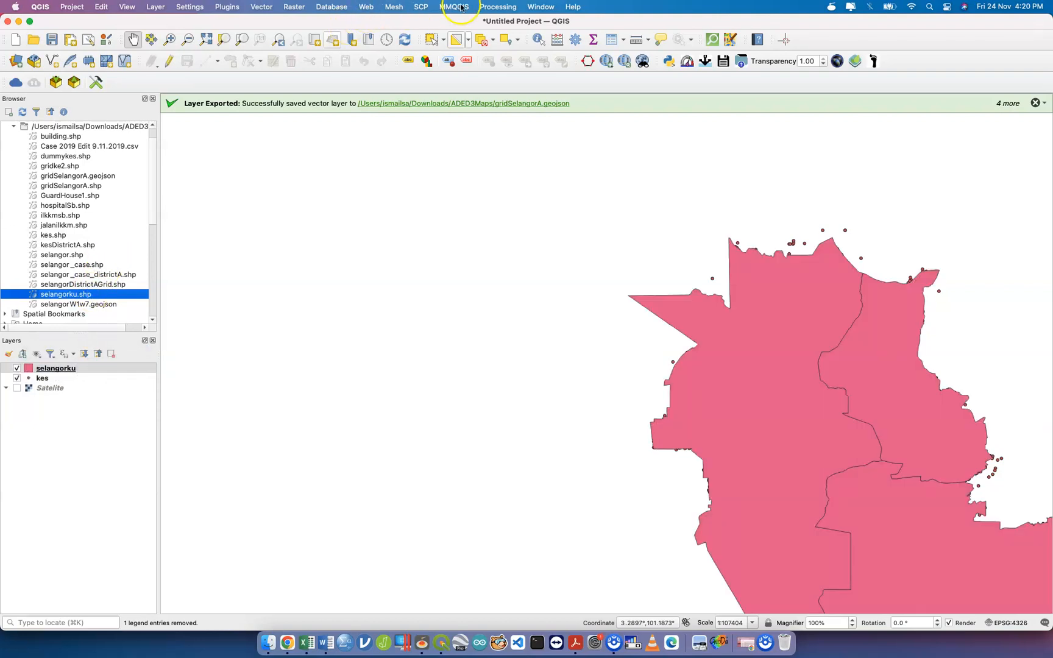
pyautogui.moveTo(487, 47)
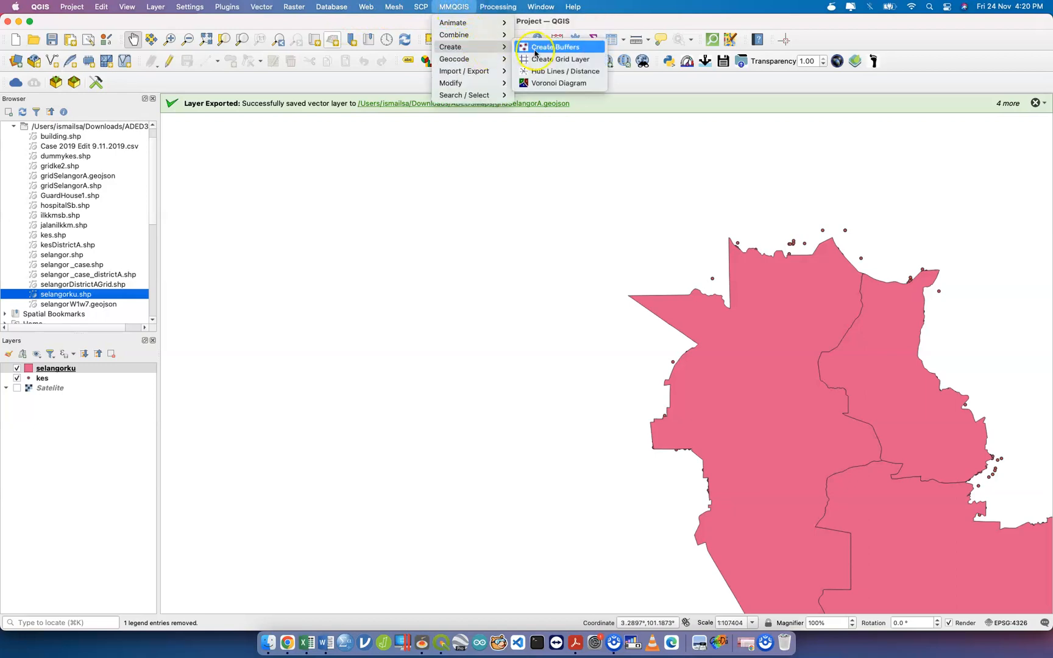
pyautogui.click(542, 55)
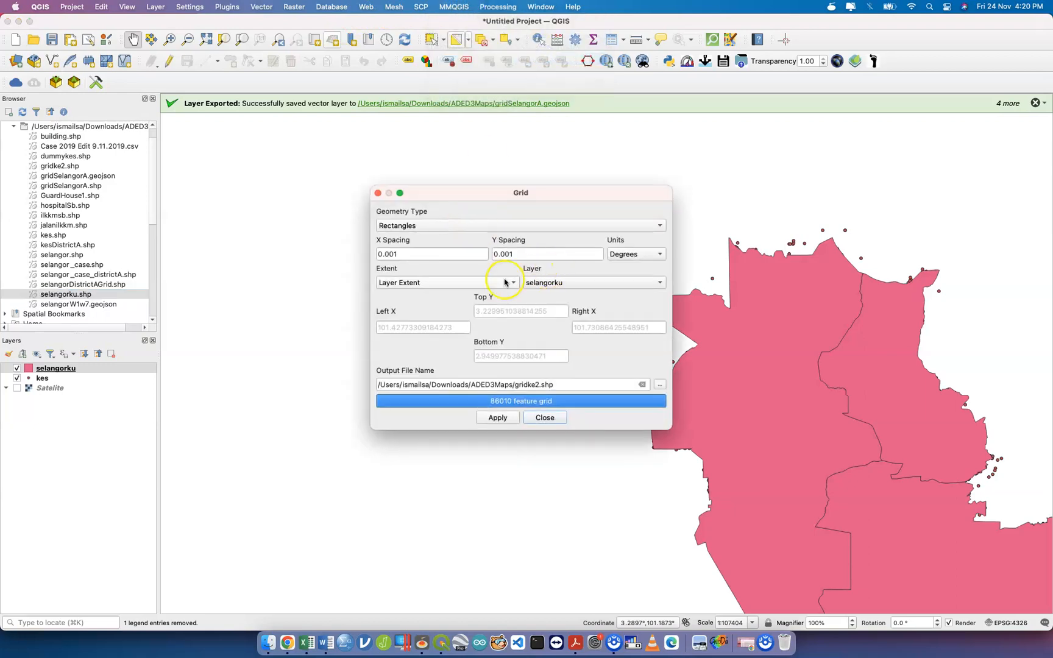
pyautogui.click(438, 255)
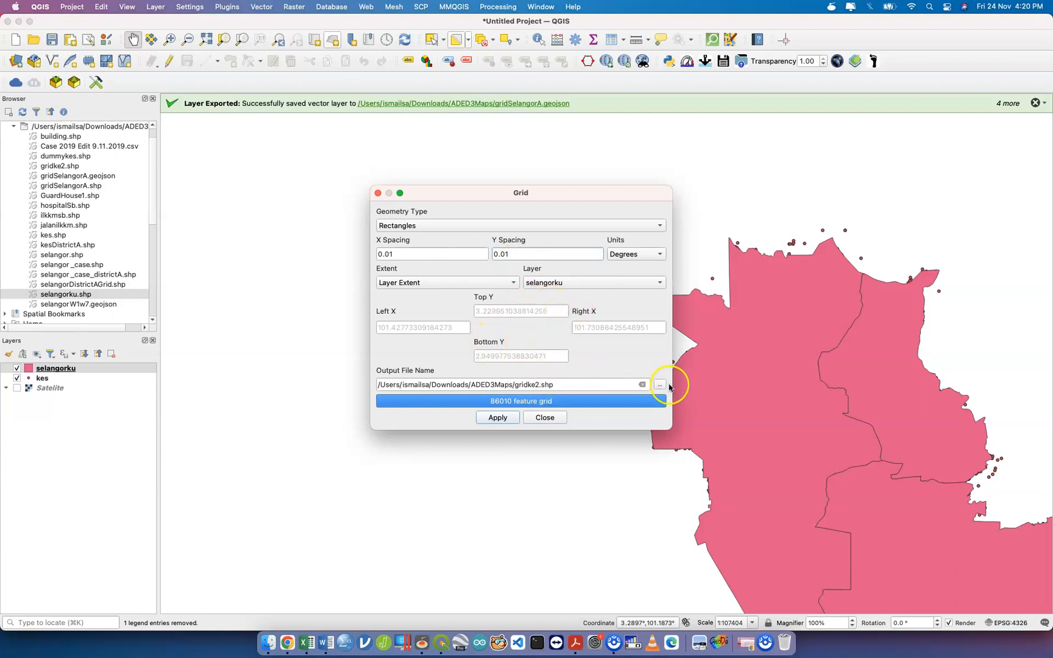
# - Set the grid's output file to grid1km.shp in the ADED3Maps folder and generate the grid
pyautogui.click(660, 385)
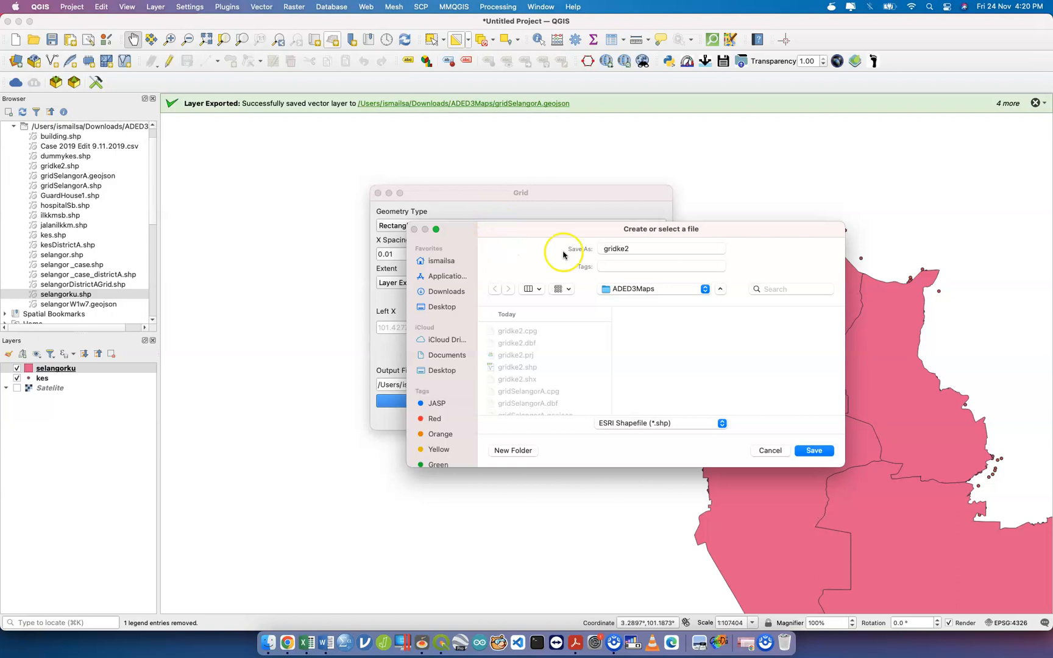
pyautogui.click(651, 250)
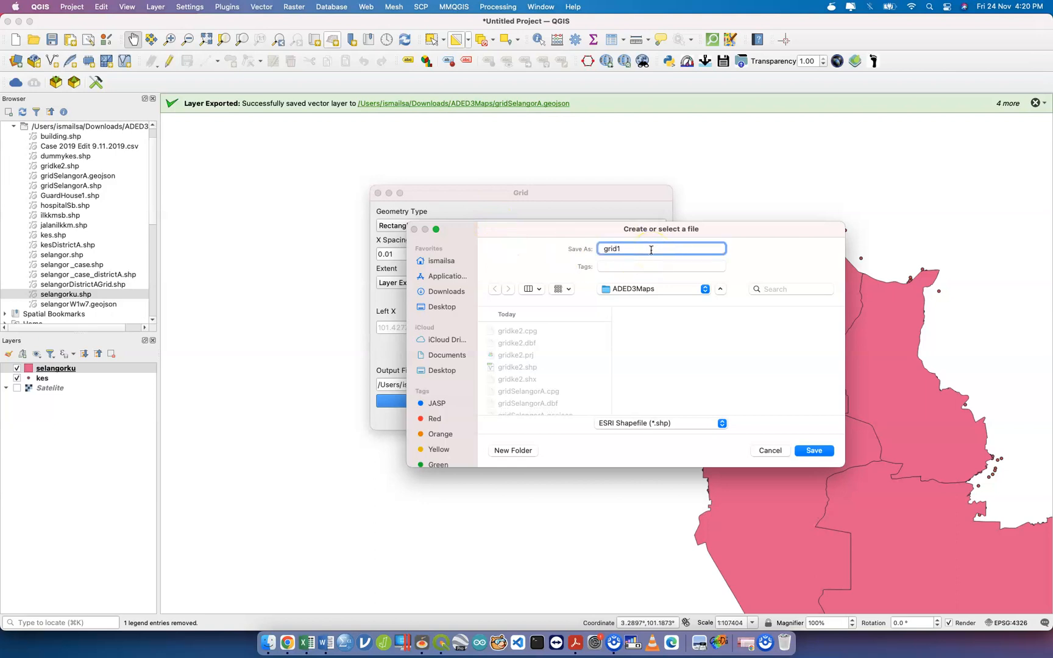
pyautogui.write('1km')
pyautogui.press('Return')
pyautogui.click(498, 416)
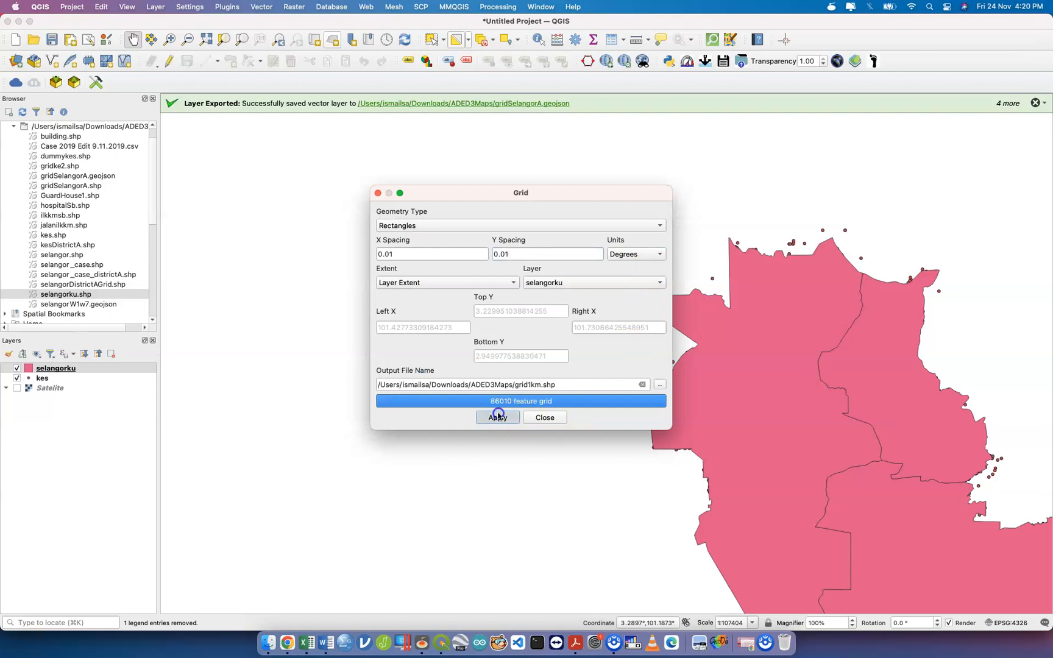
pyautogui.click(554, 417)
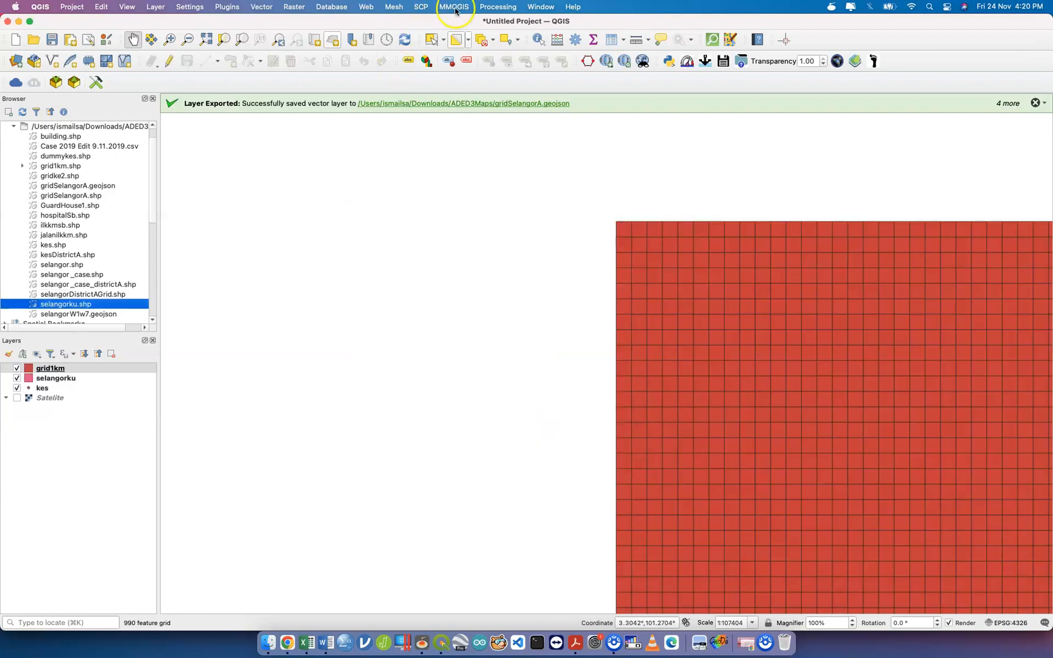
# - Run Intersection with grid1km as the input layer and selangorku as the overlay layer, writing to a temporary layer
pyautogui.click(455, 7)
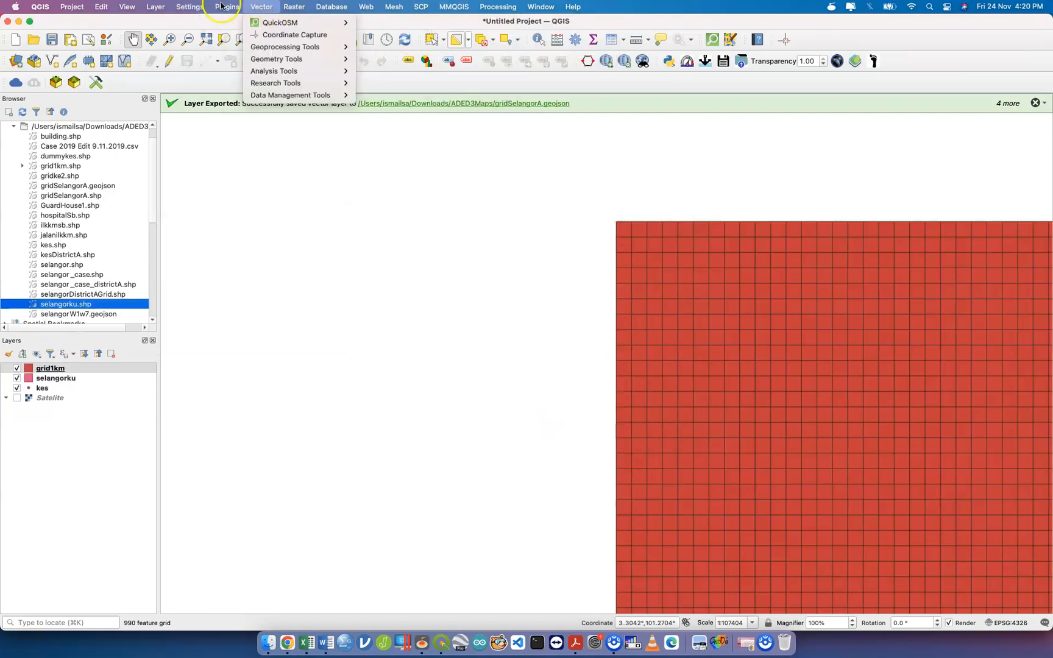
pyautogui.moveTo(319, 68)
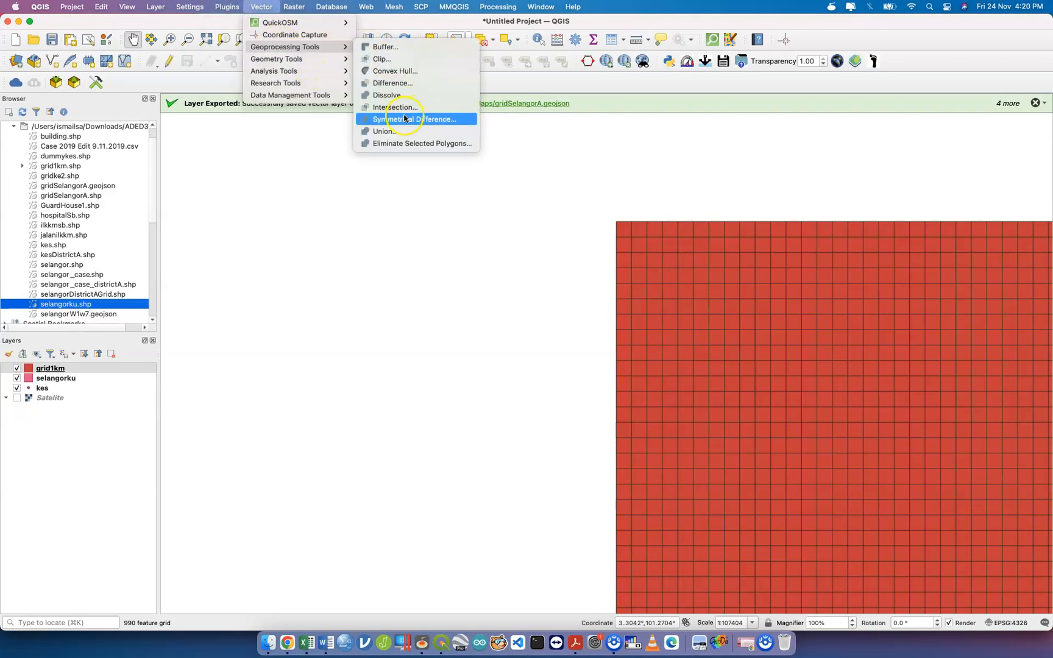
pyautogui.click(406, 111)
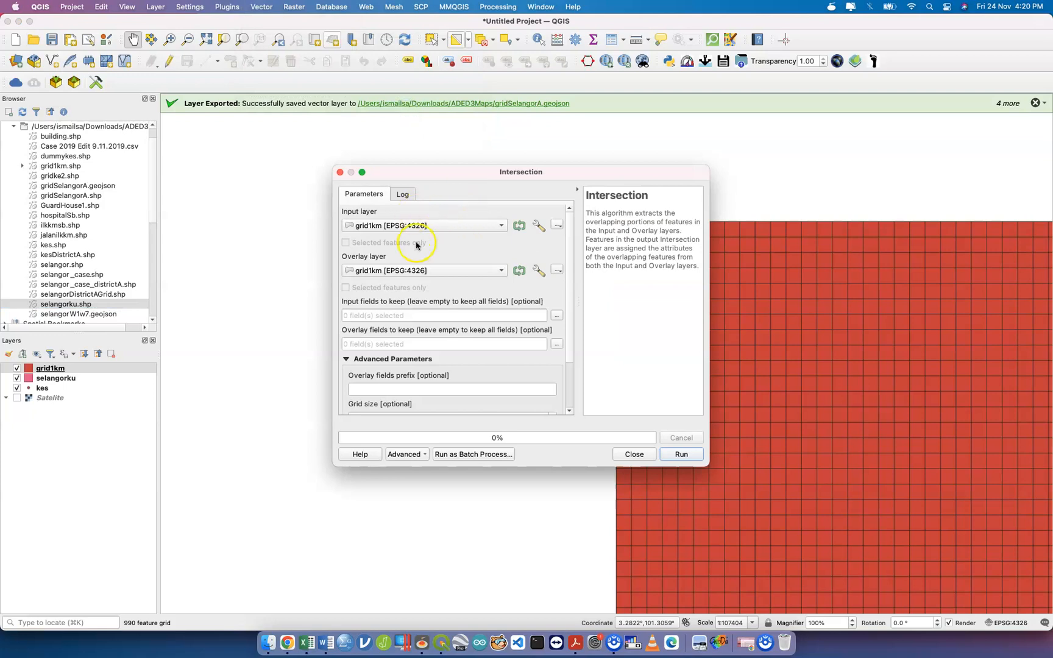
pyautogui.click(445, 271)
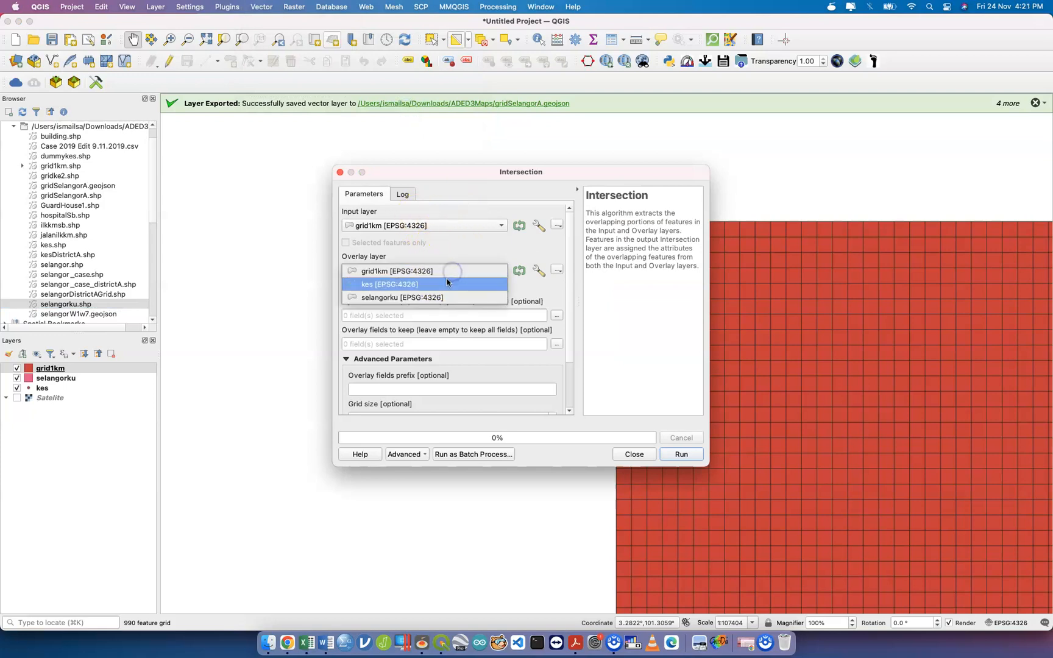
pyautogui.click(451, 296)
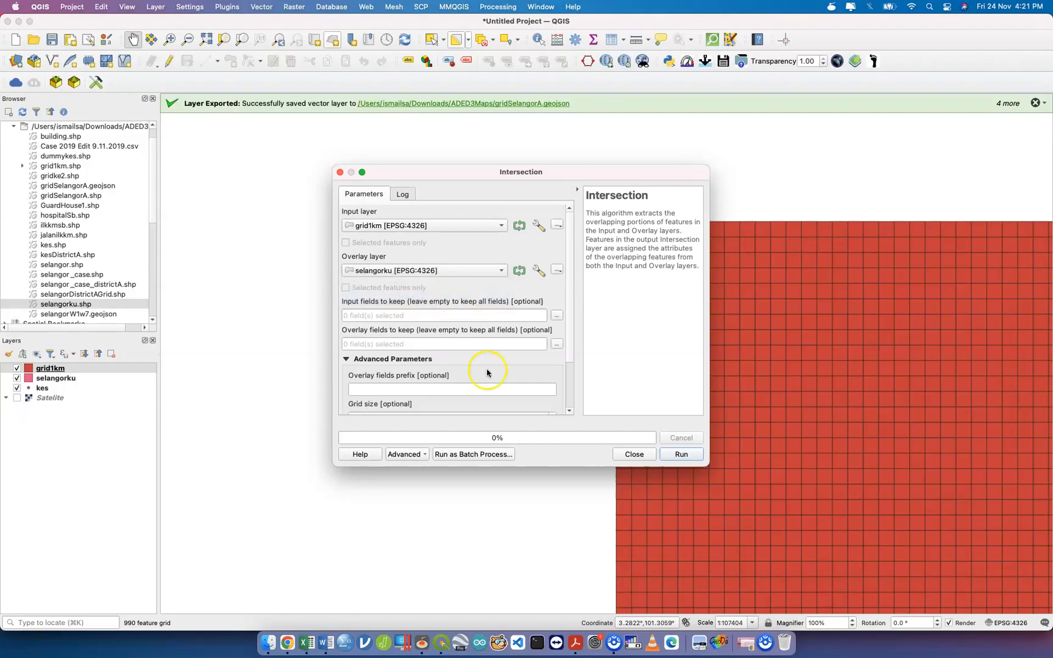
pyautogui.click(680, 454)
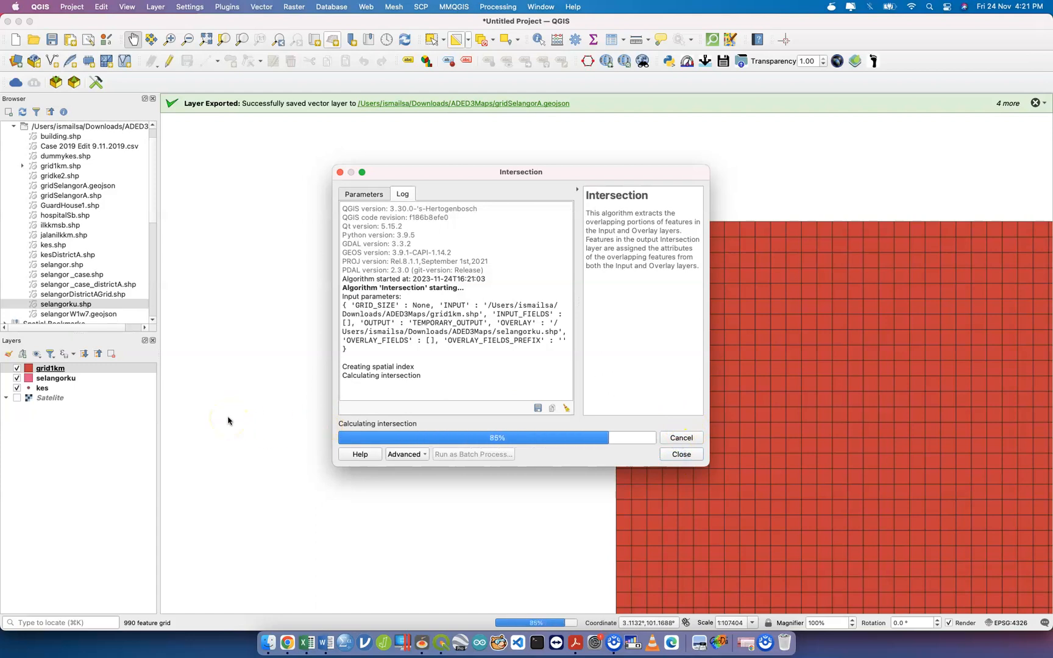
pyautogui.click(599, 455)
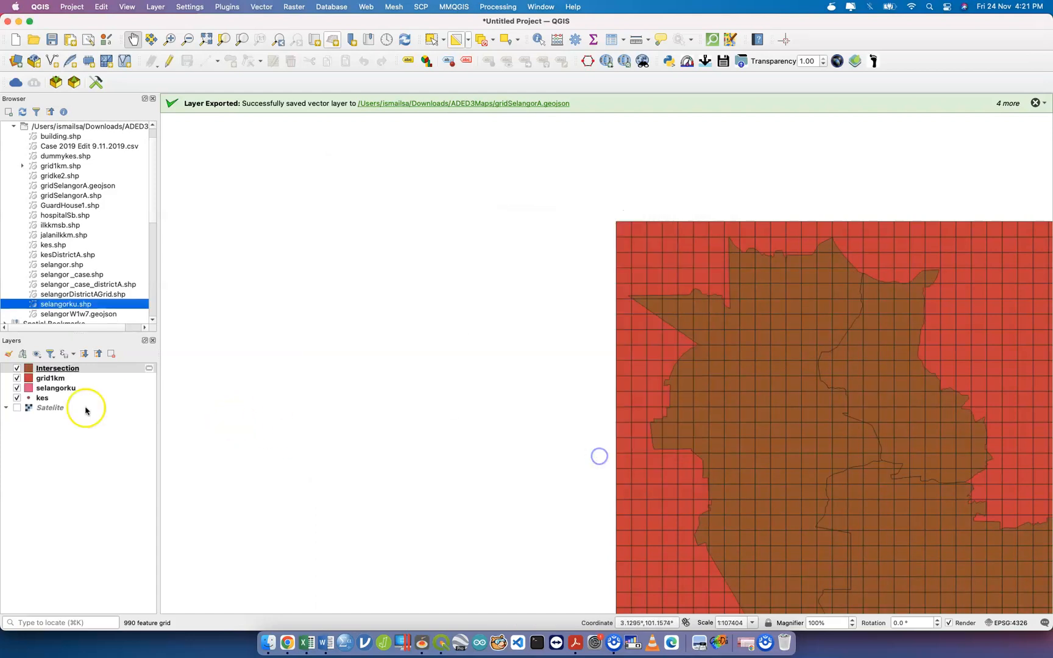
# - Start exporting the Intersection layer with ESRI Shapefile as the output format
pyautogui.rightClick(72, 368)
pyautogui.moveTo(166, 328)
pyautogui.click(247, 322)
pyautogui.click(600, 184)
pyautogui.click(658, 170)
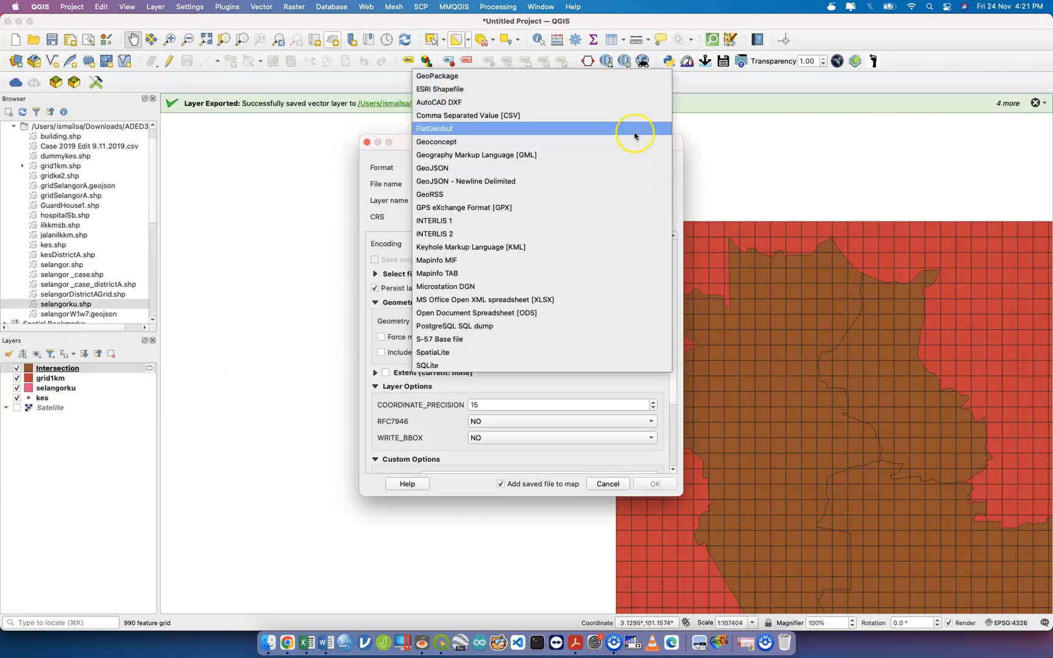
pyautogui.click(608, 89)
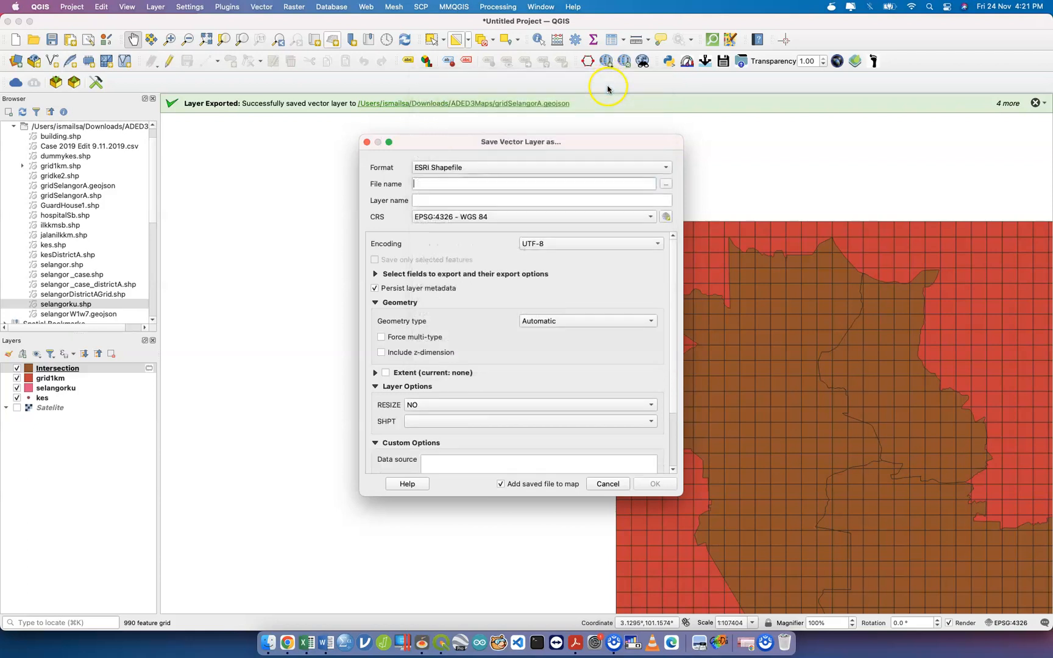
# - Save the exported Intersection layer as girdSelangorA1km.shp in the ADED3Maps folder with CRS EPSG:4326 and add it to the map
pyautogui.click(666, 186)
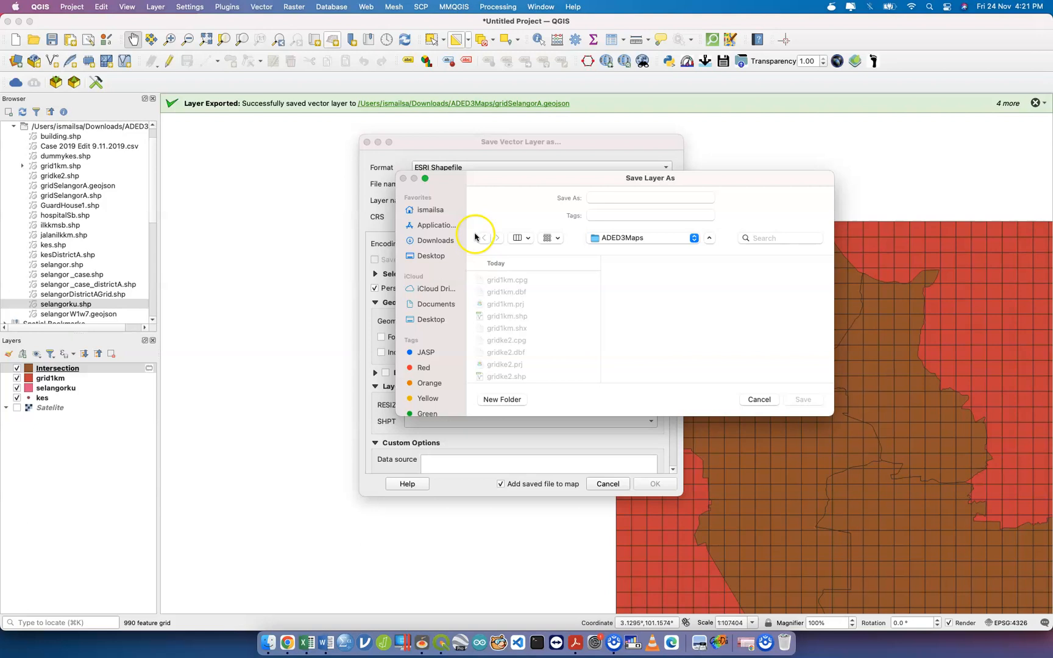
pyautogui.click(643, 193)
pyautogui.write('girdSelangorA')
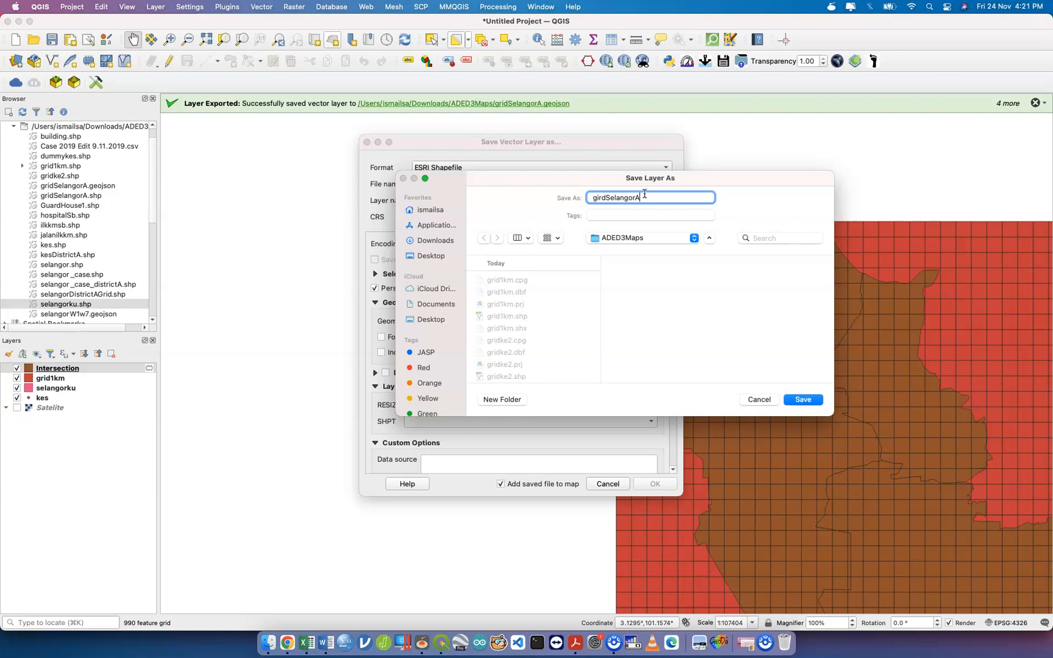
pyautogui.click(804, 401)
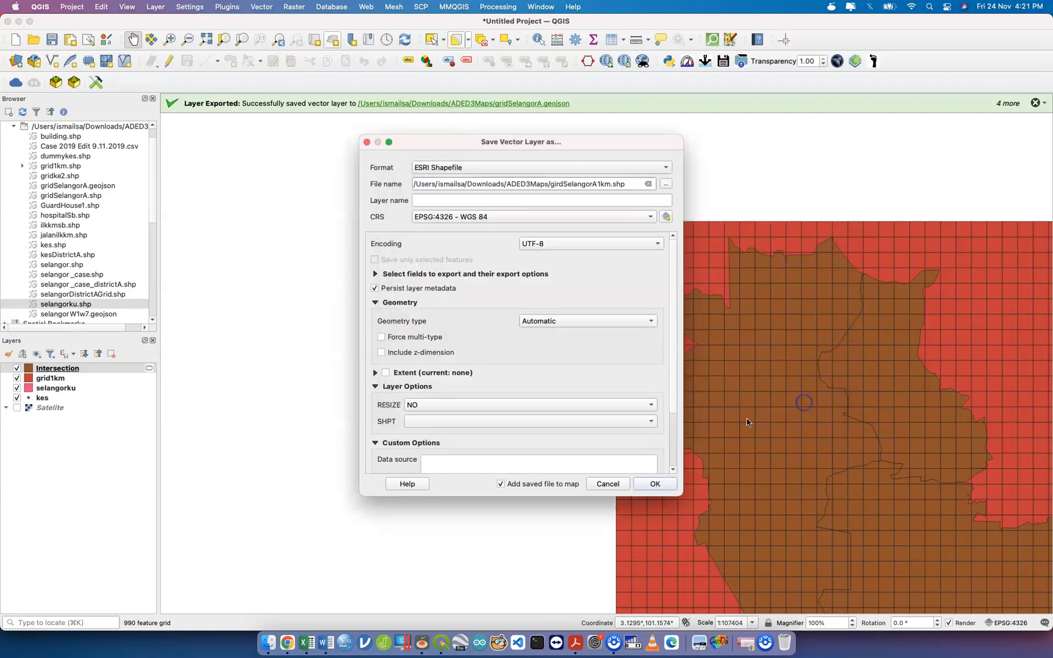
pyautogui.click(655, 483)
# - Remove the Intersection, grid1km and selangorku layers from the project
pyautogui.click(49, 377)
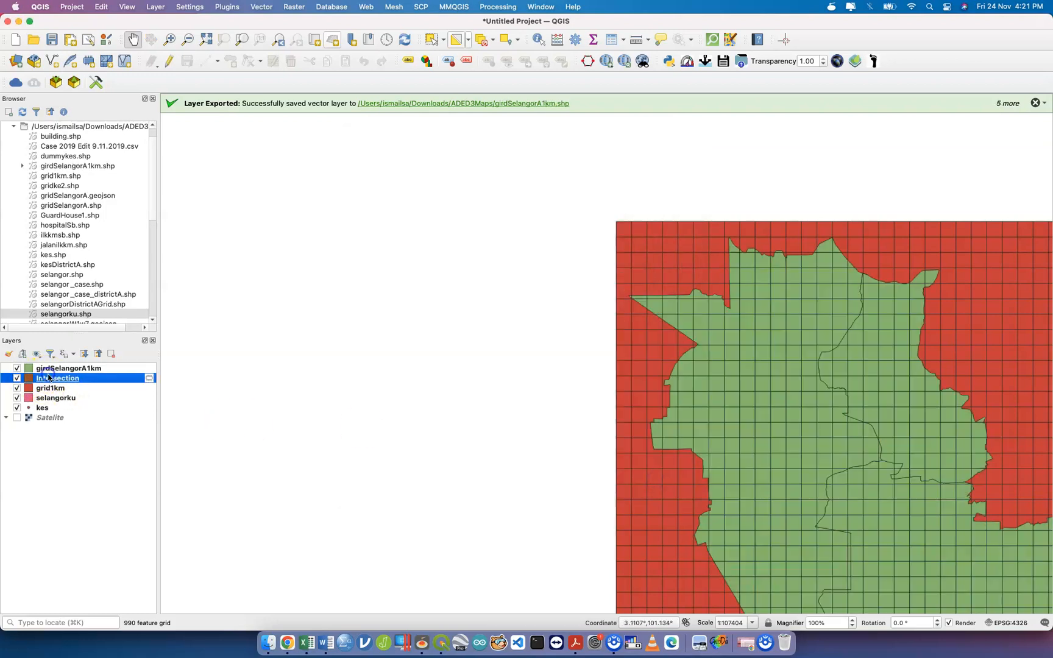
pyautogui.keyDown('shift'); pyautogui.click(63, 400); pyautogui.keyUp('shift')
pyautogui.rightClick(72, 400)
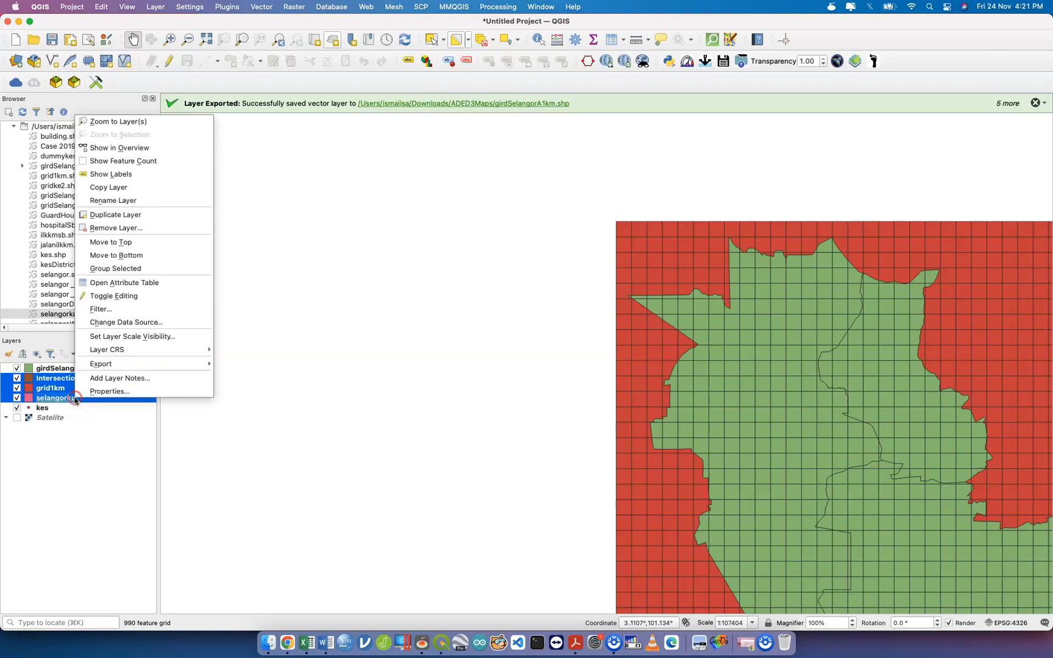
pyautogui.click(158, 227)
pyautogui.press('Return')
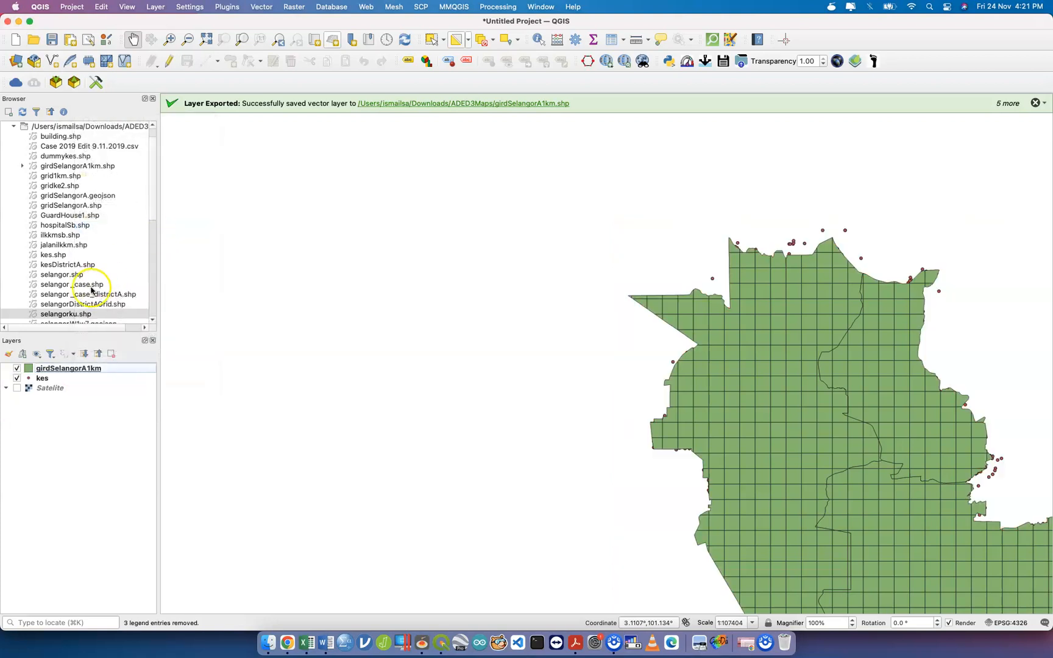
# - Move the kes layer above girdSelangorA1km and leave both layers visible with Satelite hidden
pyautogui.click(17, 369)
pyautogui.click(17, 378)
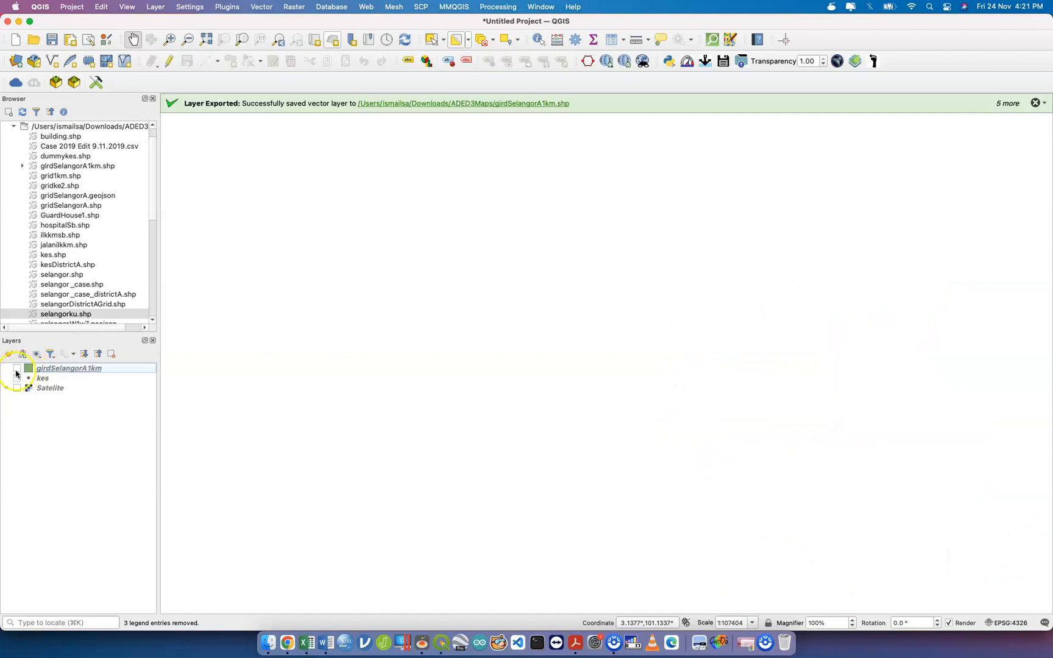
pyautogui.click(28, 378)
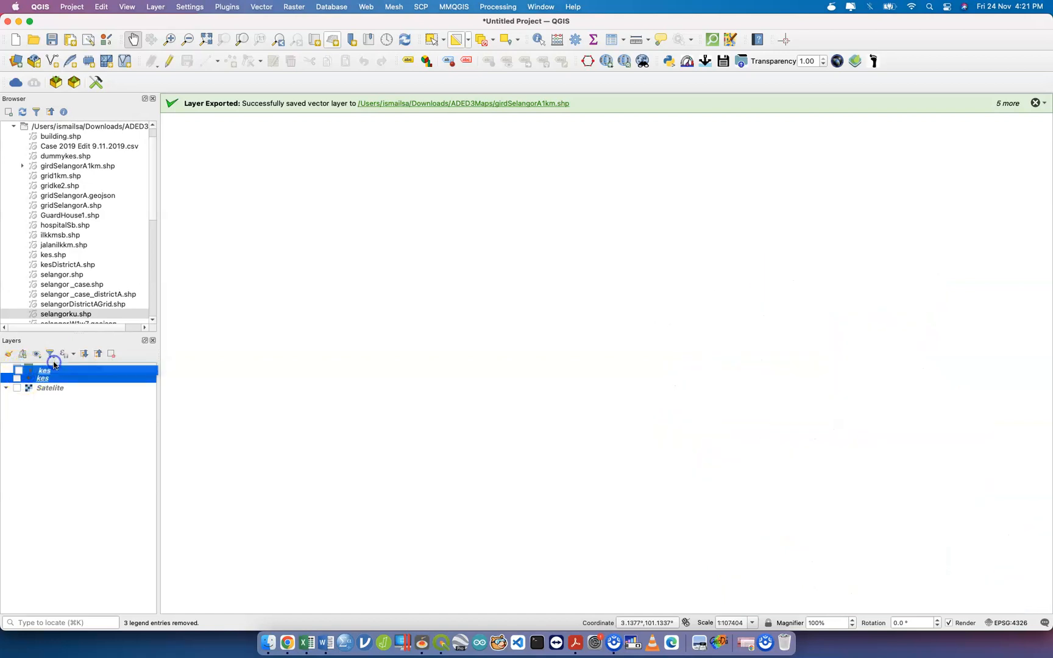
pyautogui.moveTo(51, 382); pyautogui.dragTo(30, 365)
pyautogui.click(17, 368)
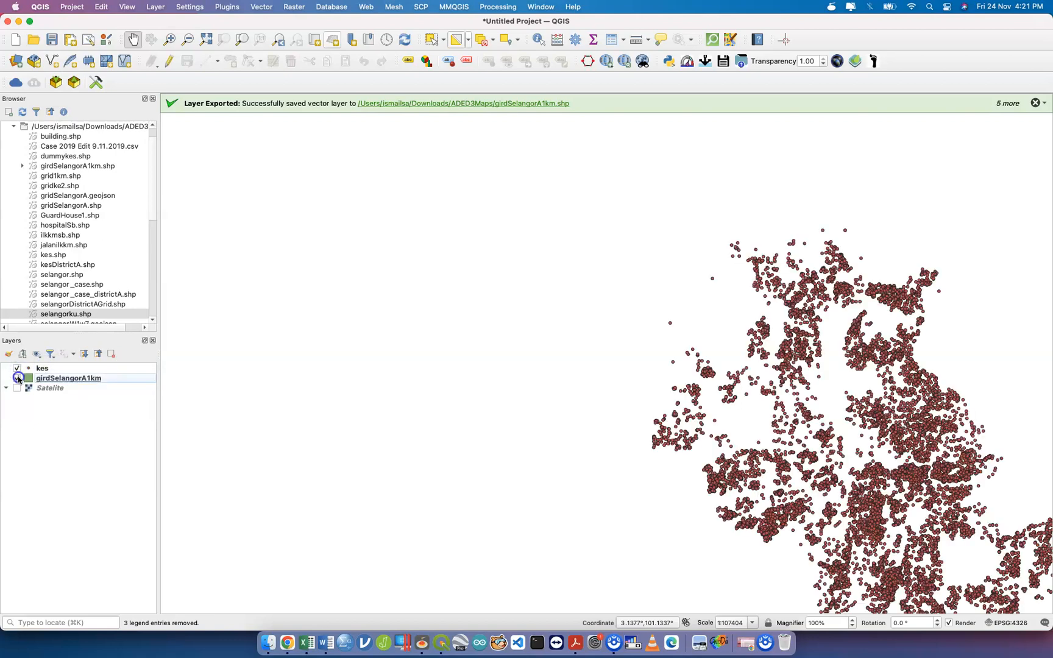
pyautogui.click(17, 378)
pyautogui.click(17, 388)
pyautogui.click(17, 388)
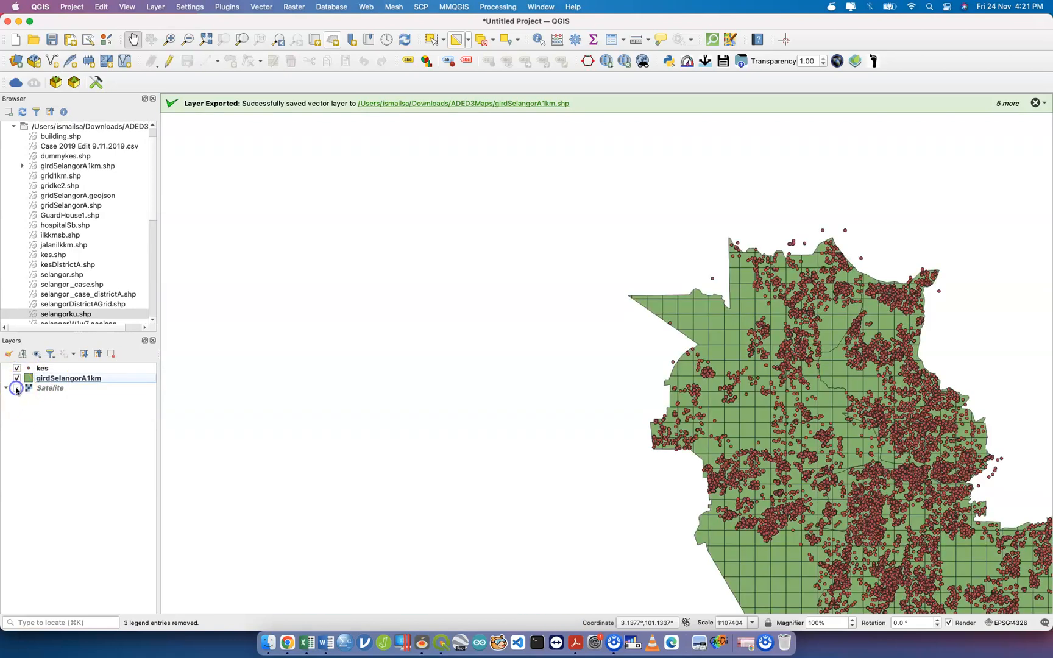
# - Export the girdSelangorA1km layer in GeoJSON format as girdSelangorA1km.geojson in the ADED3Maps folder
pyautogui.click(59, 379)
pyautogui.rightClick(59, 381)
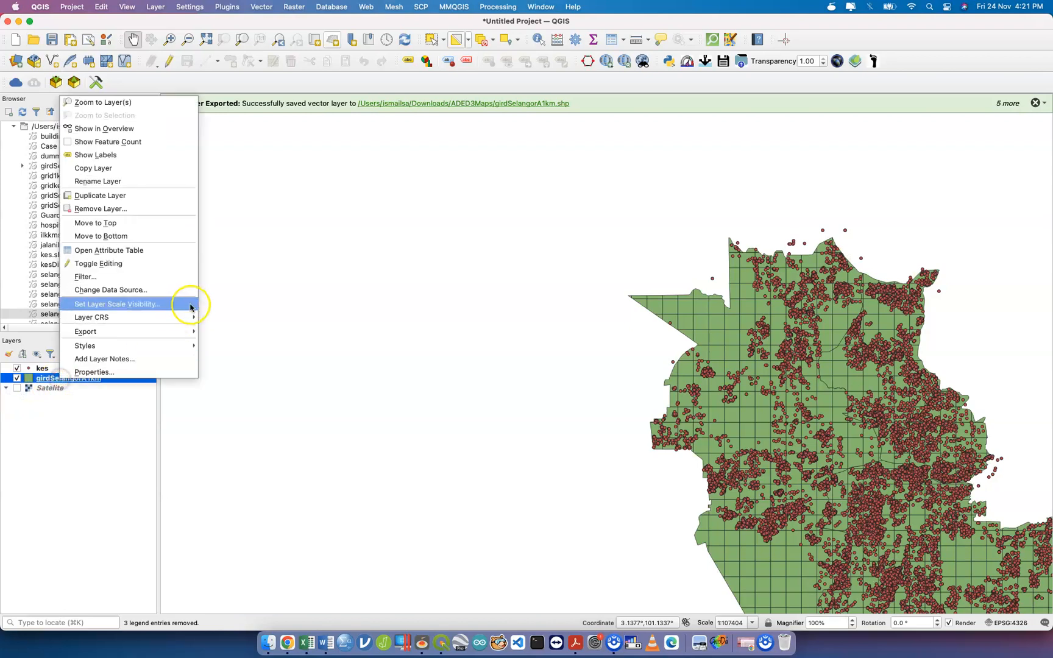
pyautogui.click(210, 332)
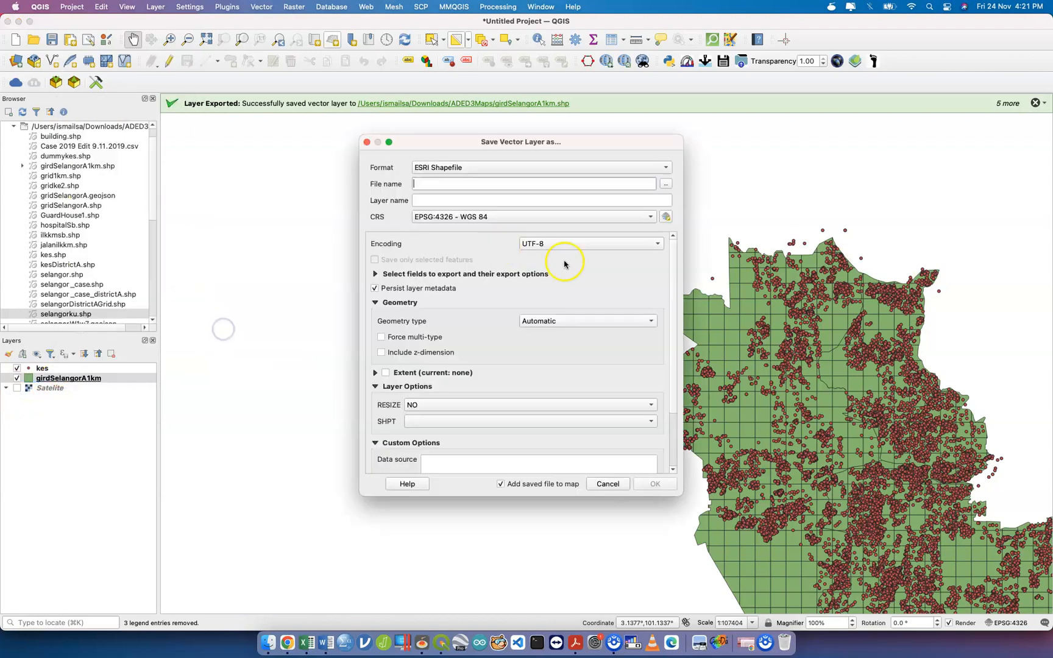
pyautogui.click(635, 170)
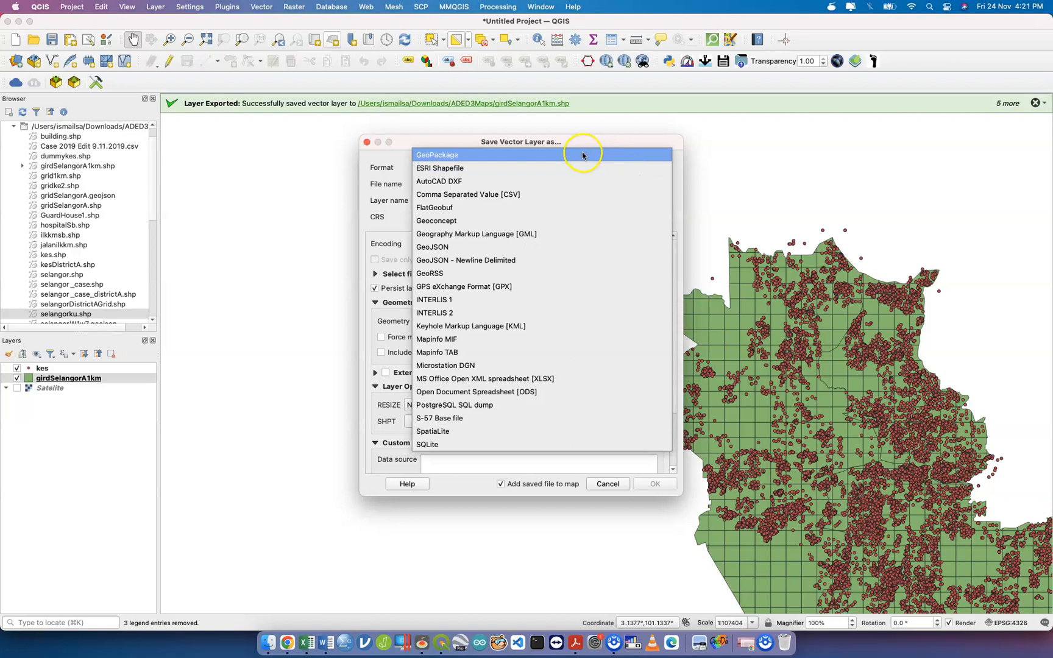
pyautogui.click(586, 247)
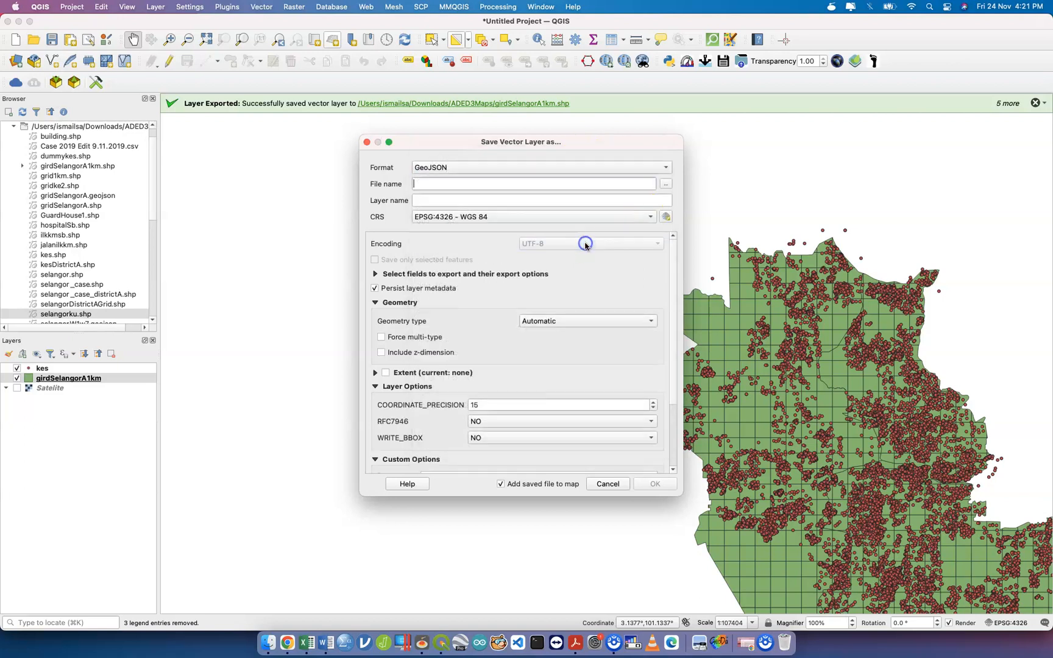
pyautogui.click(666, 184)
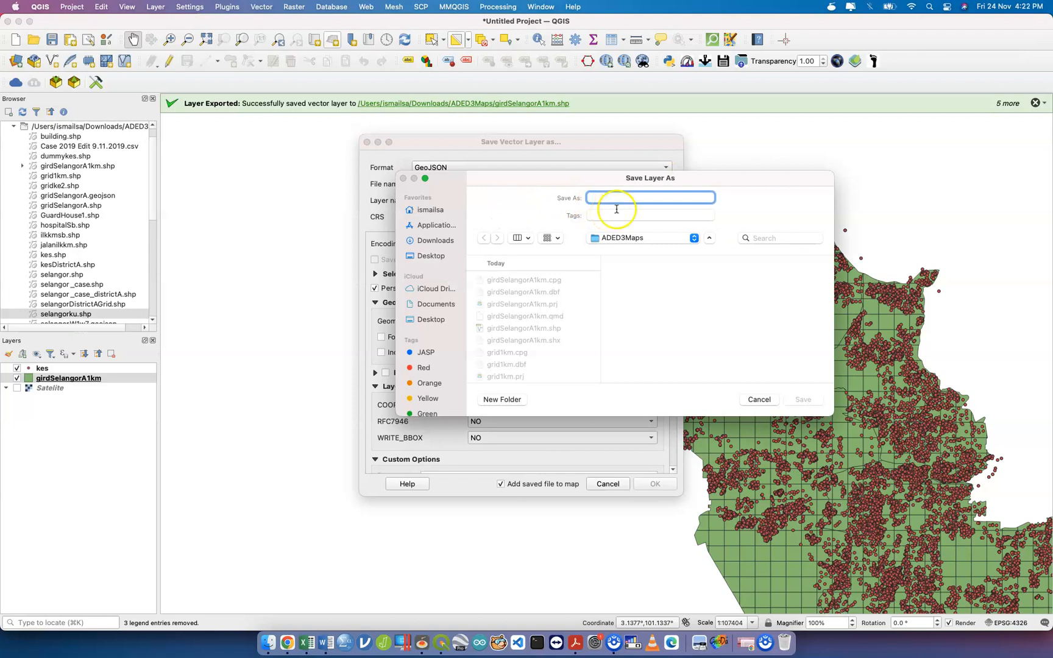
pyautogui.click(544, 332)
pyautogui.click(800, 400)
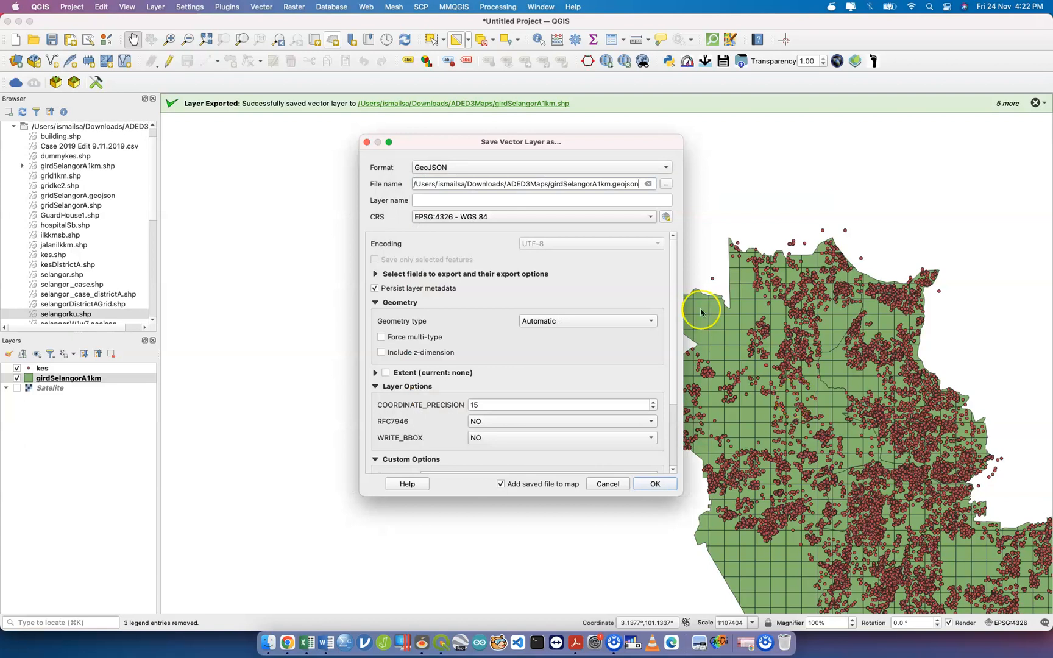
pyautogui.click(665, 485)
# - Switch to the aded3 GitHub repository in Chrome and open its file upload page
pyautogui.hotkey('ctrl', 'Up')
pyautogui.click(227, 382)
pyautogui.click(112, 135)
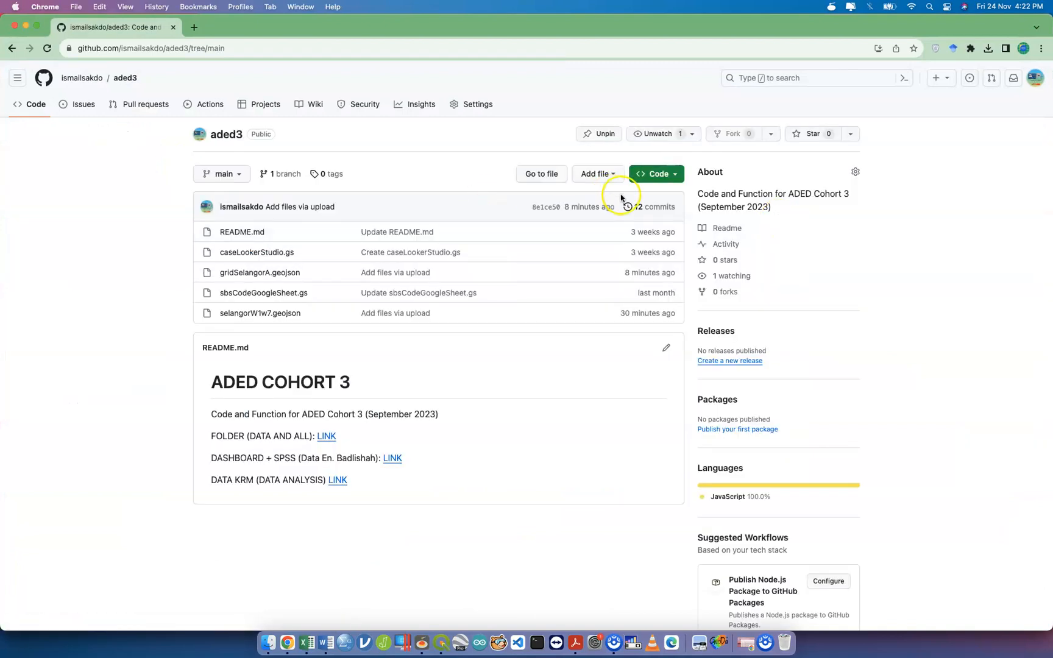
pyautogui.click(597, 174)
pyautogui.click(593, 212)
# - Upload girdSelangorA1km.geojson from the ADED3Maps folder in Finder to the repository and commit it directly to the main branch
pyautogui.hotkey('ctrl', 'Up')
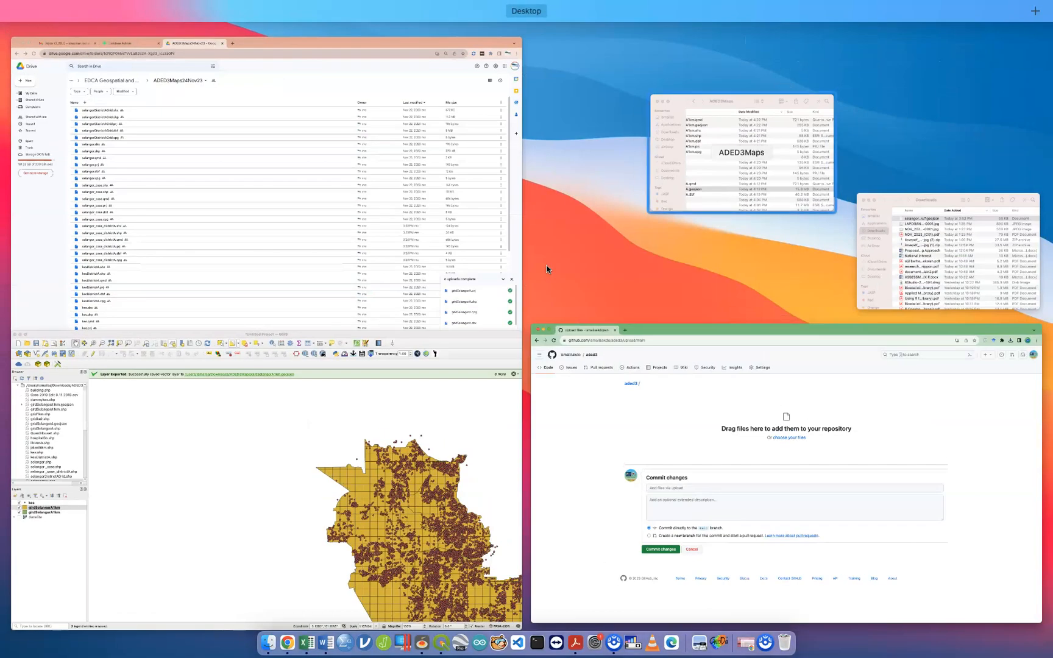
pyautogui.click(701, 201)
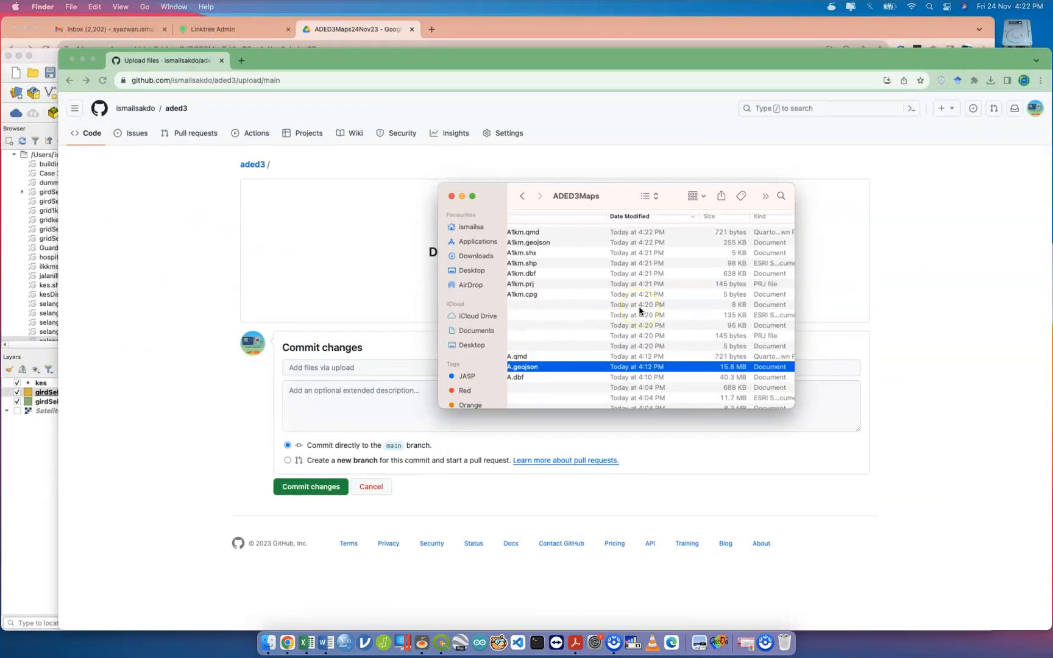
pyautogui.hscroll(-3, 634, 327)
pyautogui.scroll(3, 633, 328)
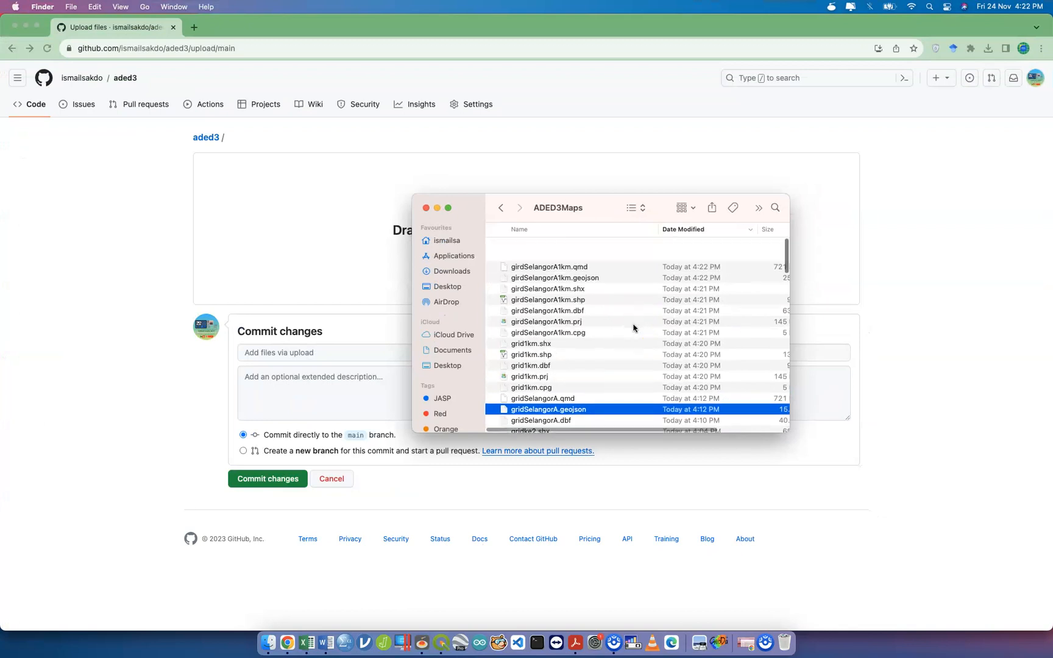
pyautogui.click(570, 259)
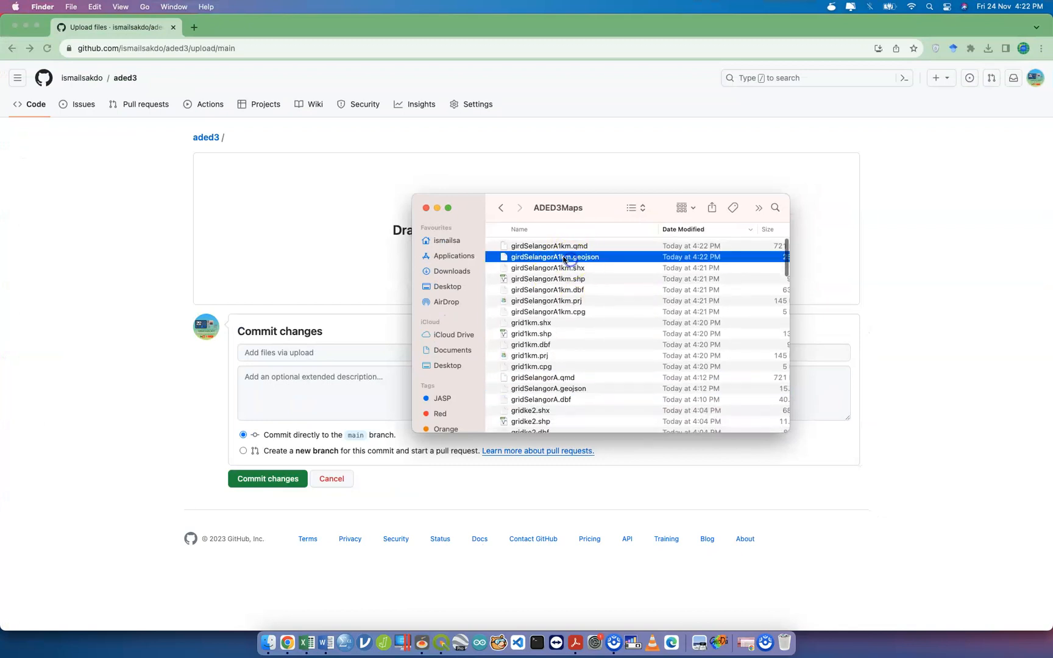
pyautogui.moveTo(556, 258); pyautogui.dragTo(292, 244)
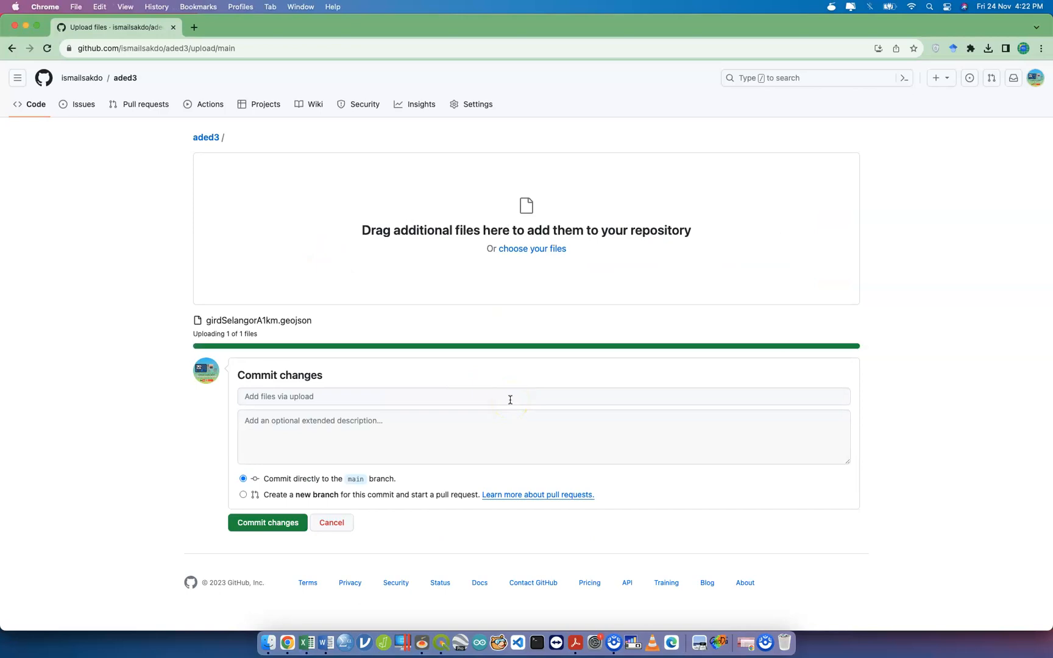
pyautogui.click(288, 519)
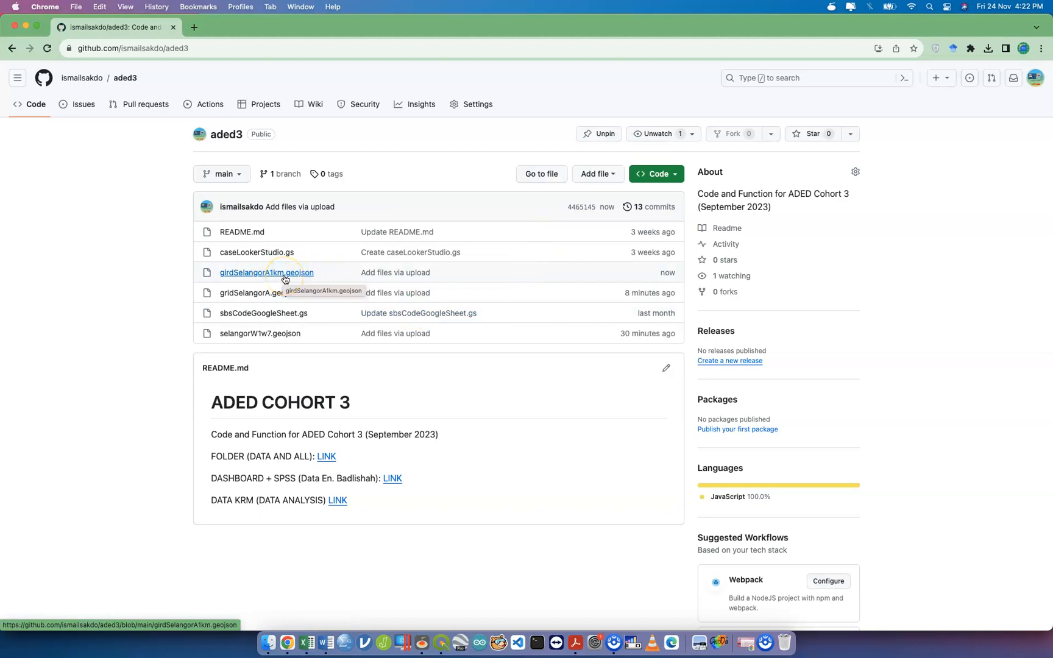
# - Return to QGIS and remove the upper, yellow duplicate of the girdSelangorA1km layer
pyautogui.hotkey('ctrl', 'Up')
pyautogui.click(823, 536)
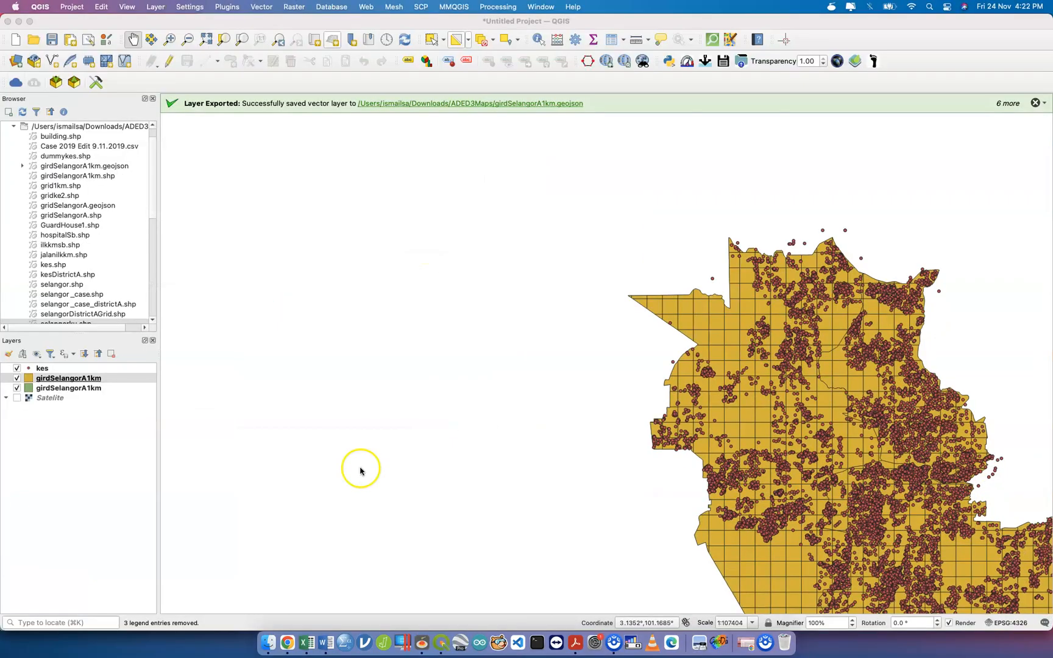
pyautogui.rightClick(116, 377)
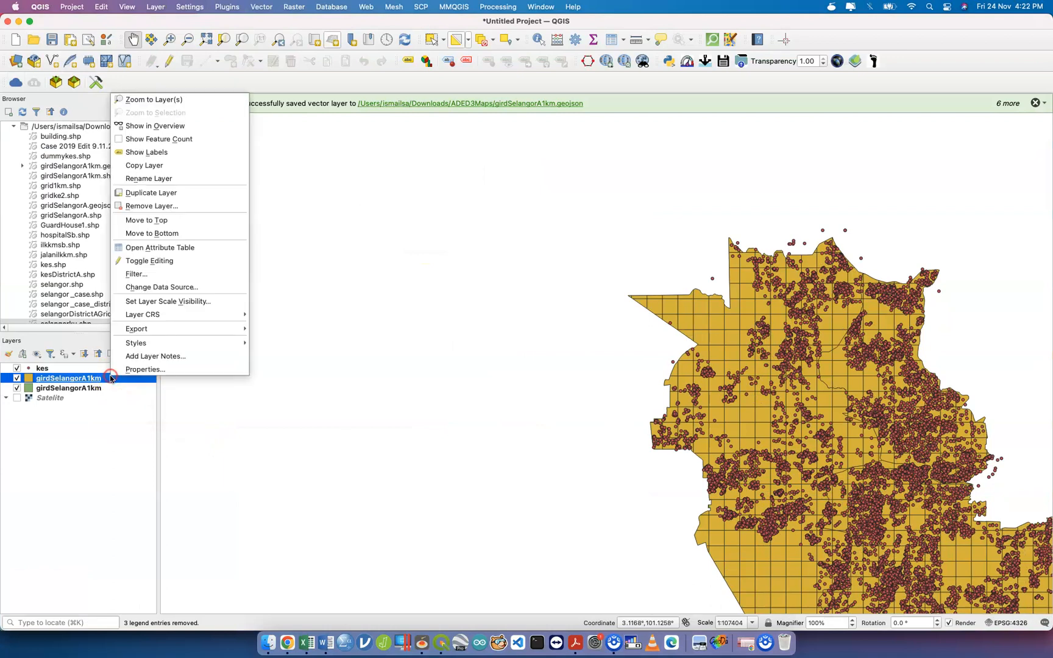
pyautogui.click(193, 207)
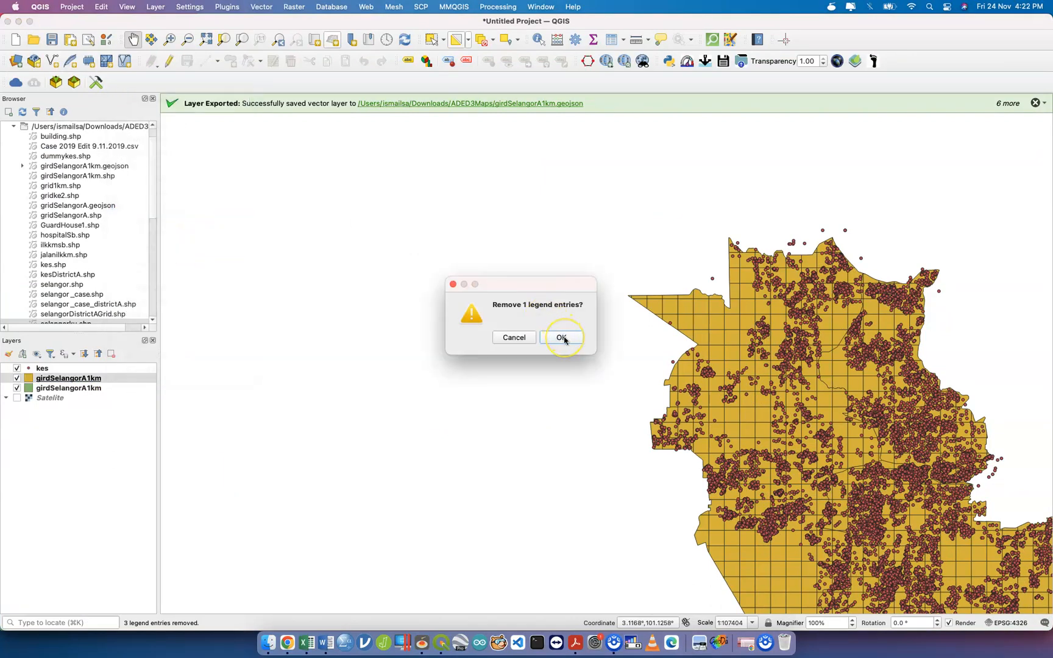
pyautogui.click(564, 340)
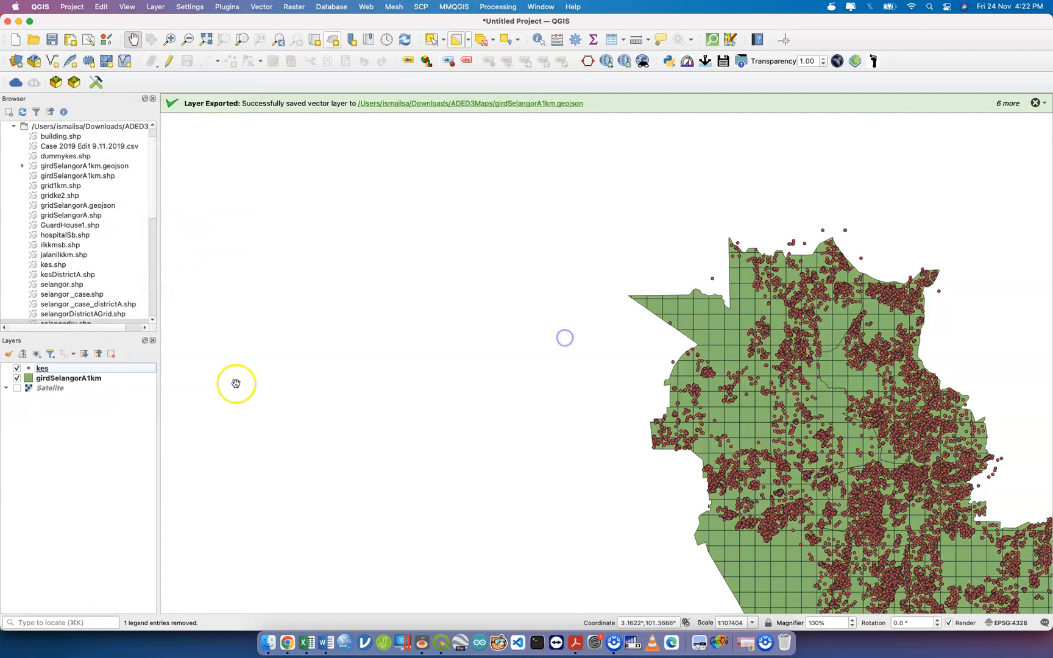
# - Examine the attribute table of the girdSelangorA1km layer and close it
pyautogui.click(95, 378)
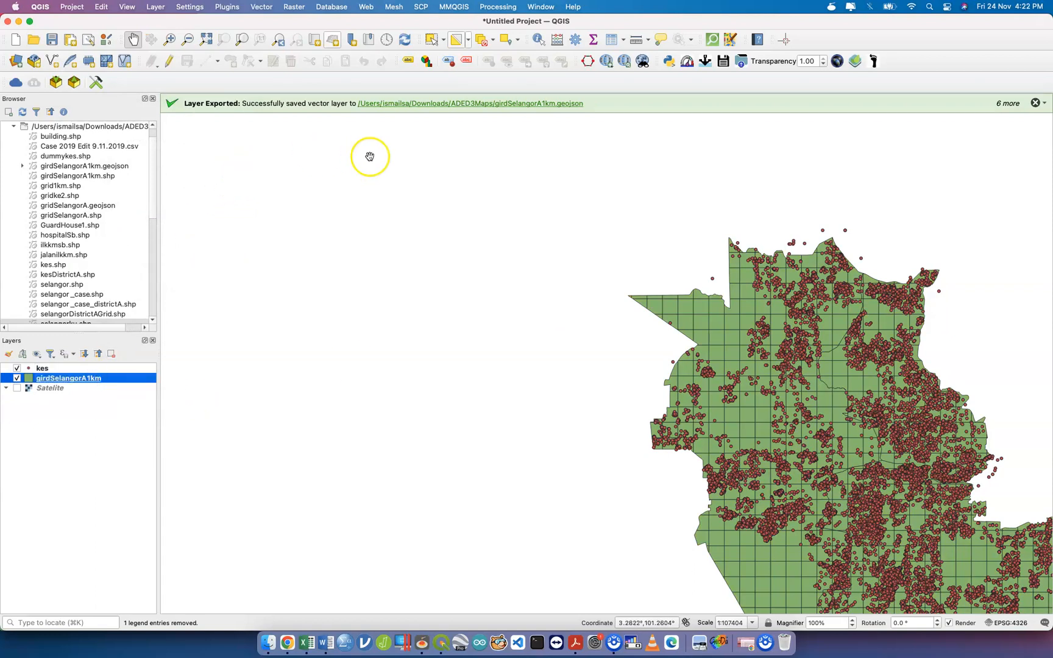
pyautogui.click(129, 372)
pyautogui.click(126, 378)
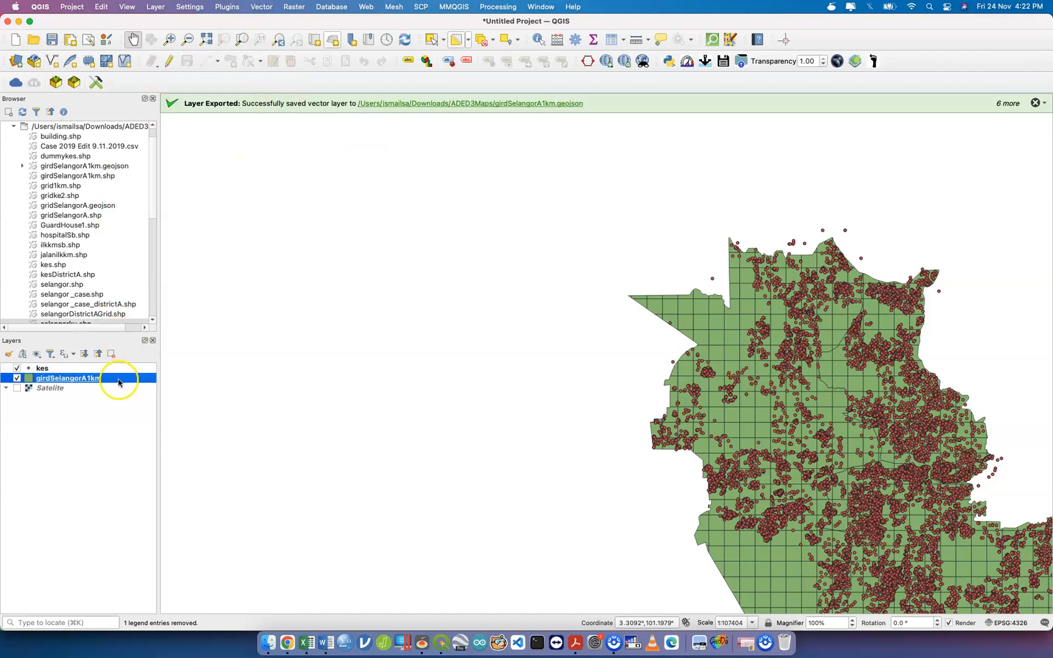
pyautogui.rightClick(122, 379)
pyautogui.click(178, 251)
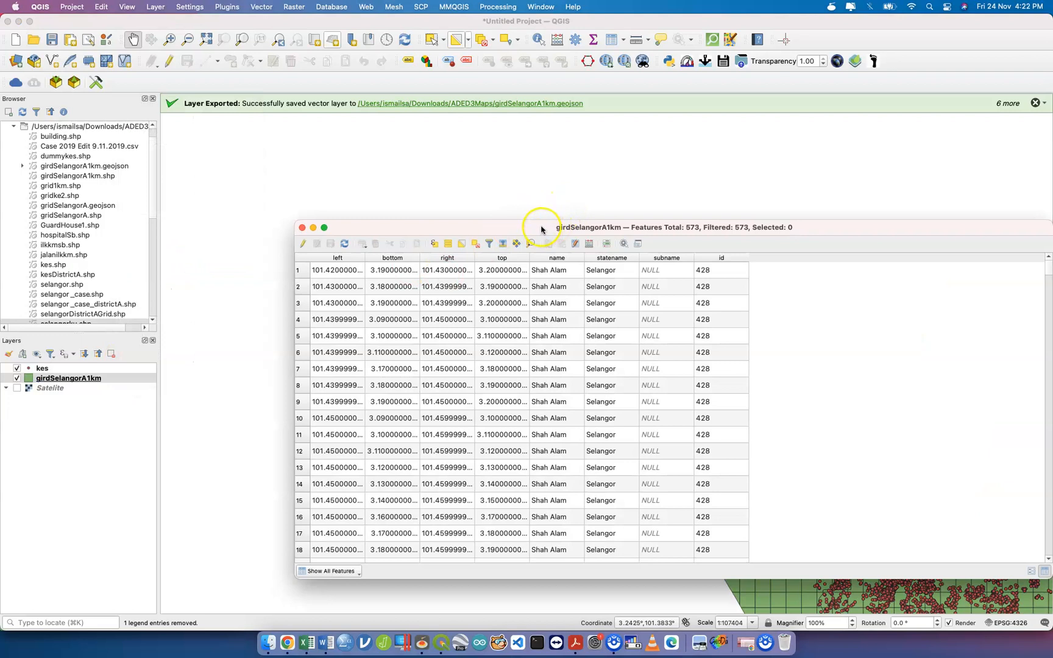
pyautogui.moveTo(542, 229); pyautogui.dragTo(427, 209)
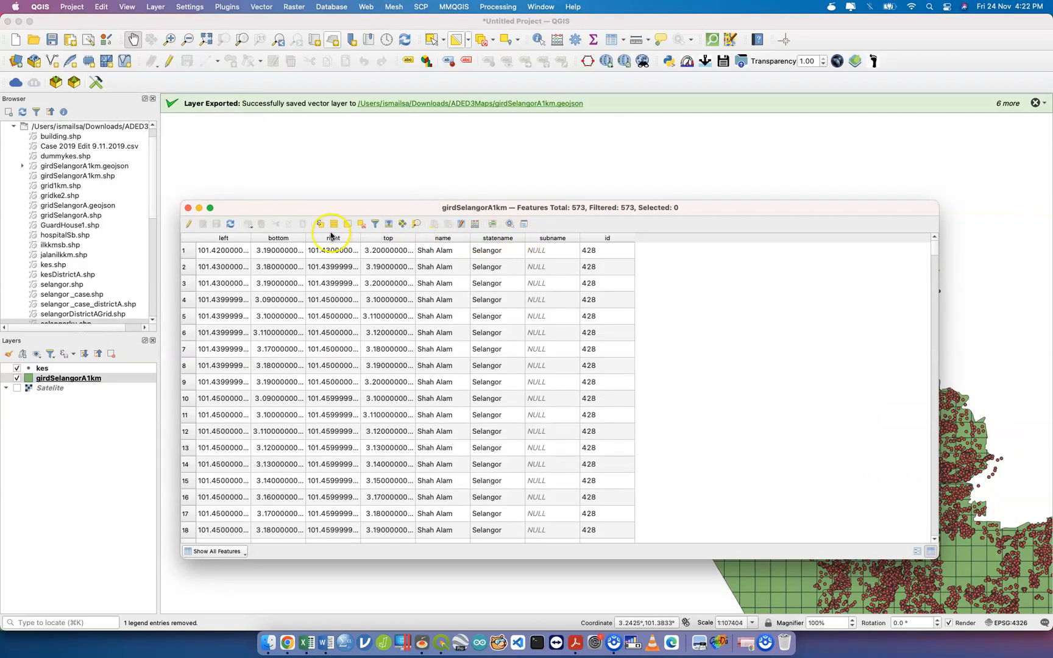
pyautogui.click(188, 208)
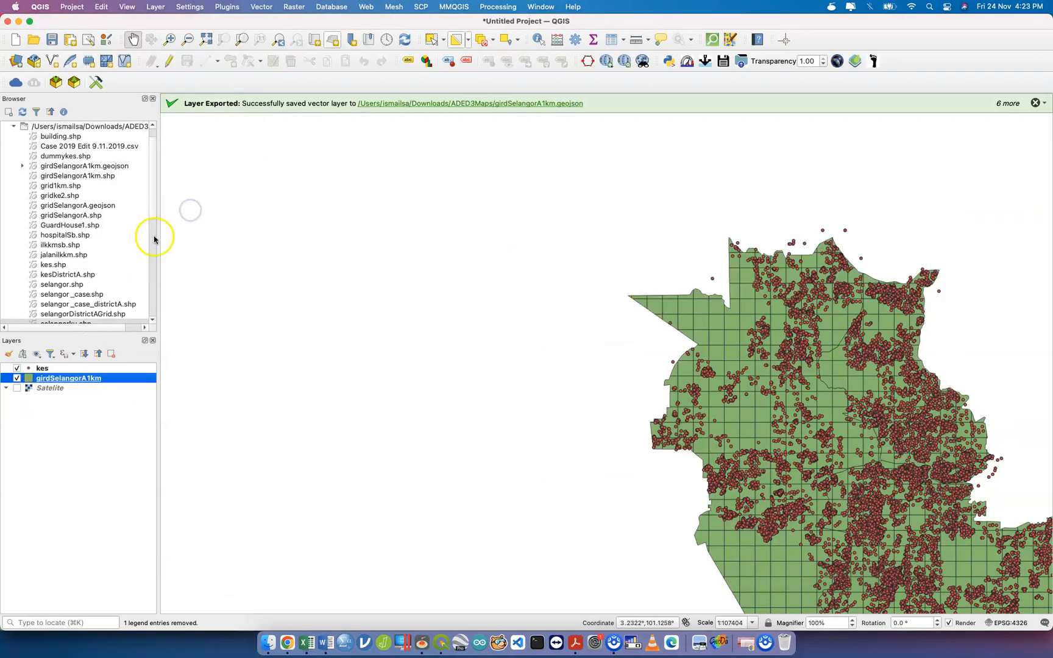
# - Run Count Points in Polygon with girdSelangorA1km as polygons, kes as points and count field name sum, then close the tool
pyautogui.click(91, 371)
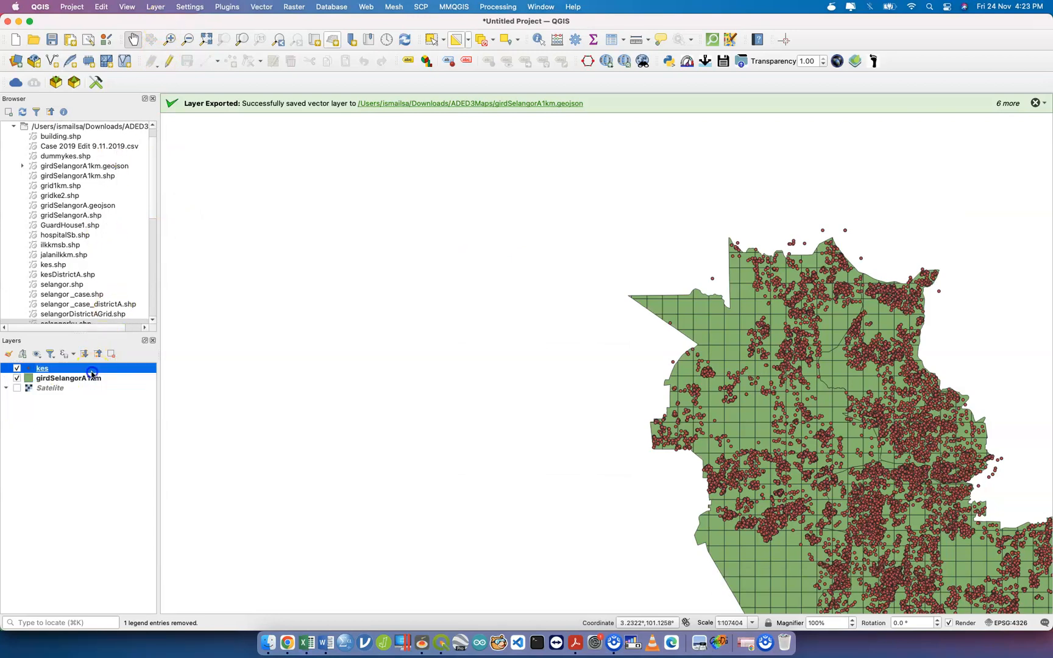
pyautogui.click(261, 6)
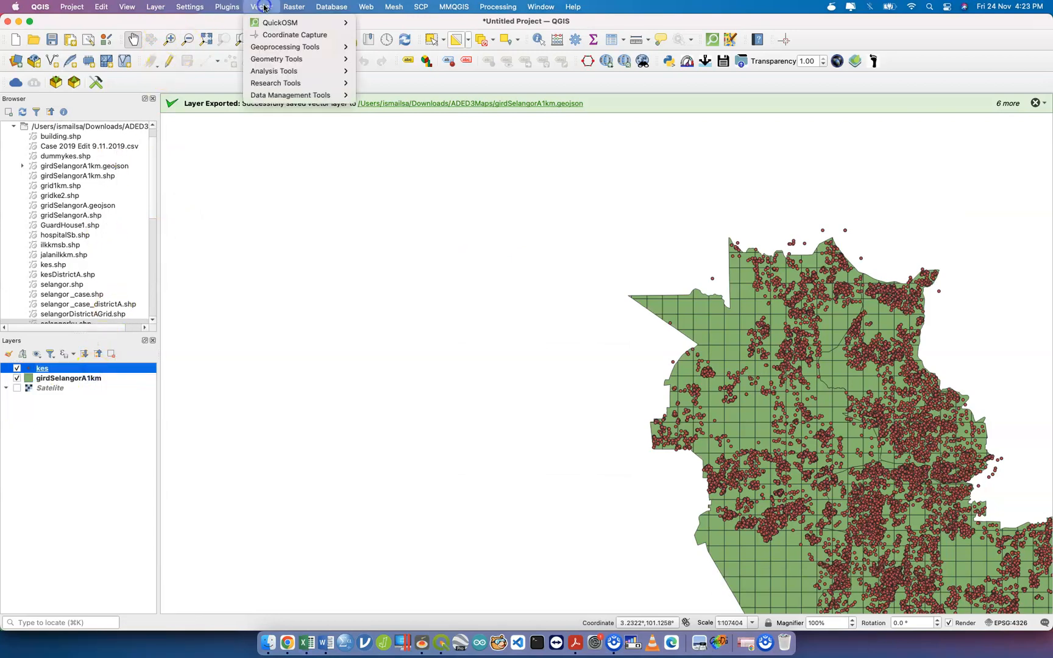
pyautogui.click(342, 71)
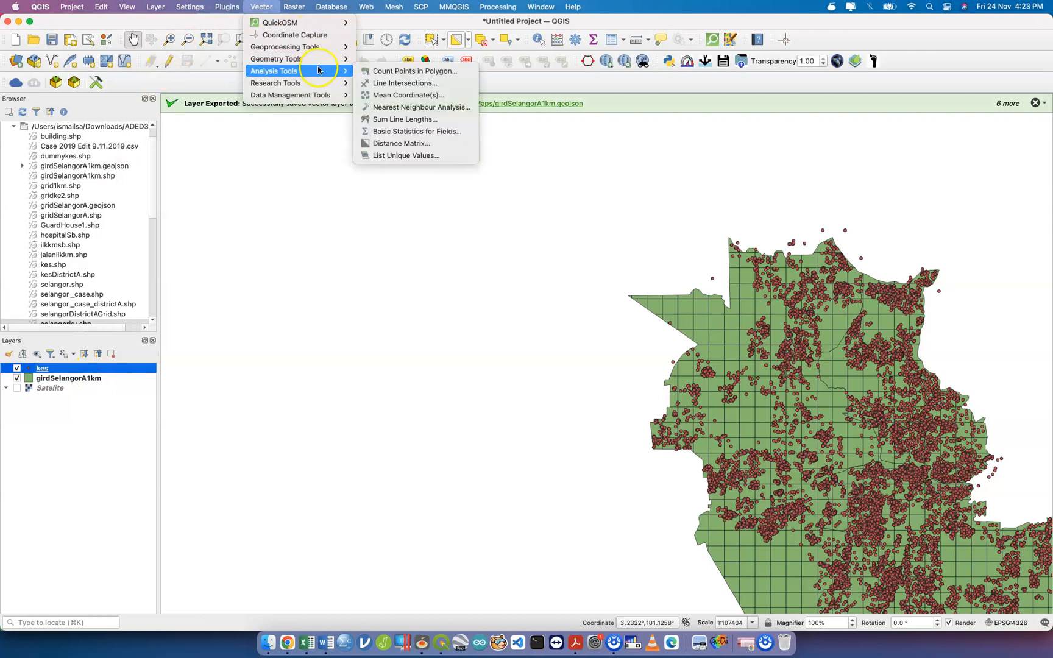
pyautogui.click(368, 72)
pyautogui.click(473, 226)
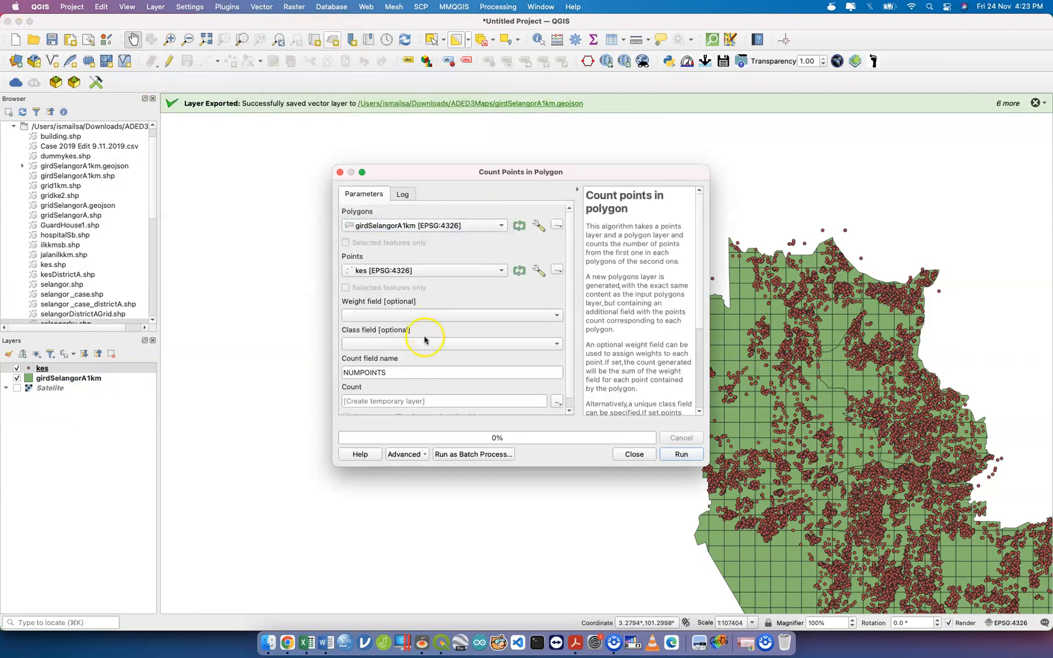
pyautogui.doubleClick(415, 373)
pyautogui.write('sum')
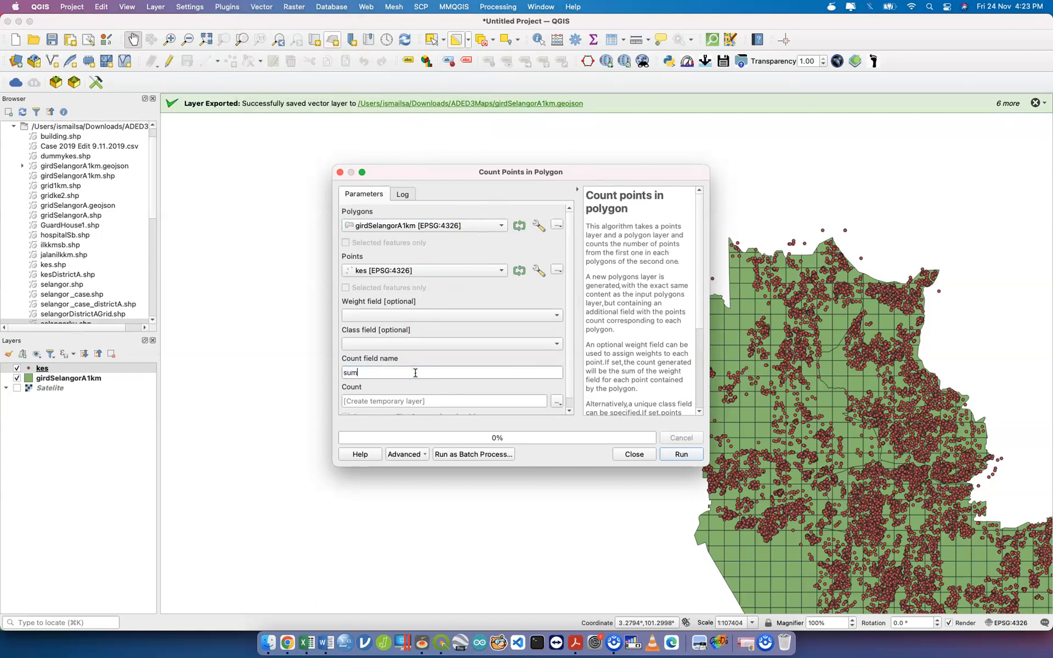
pyautogui.click(681, 454)
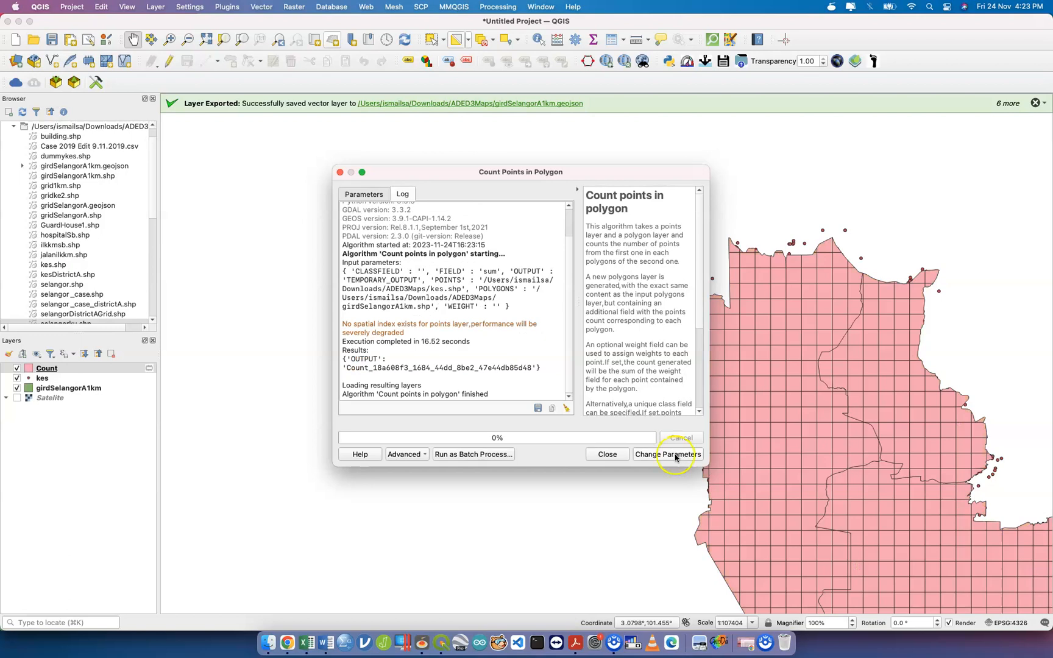
pyautogui.click(608, 454)
# - Examine the sum column in the Count layer's attribute table and close the table
pyautogui.click(138, 370)
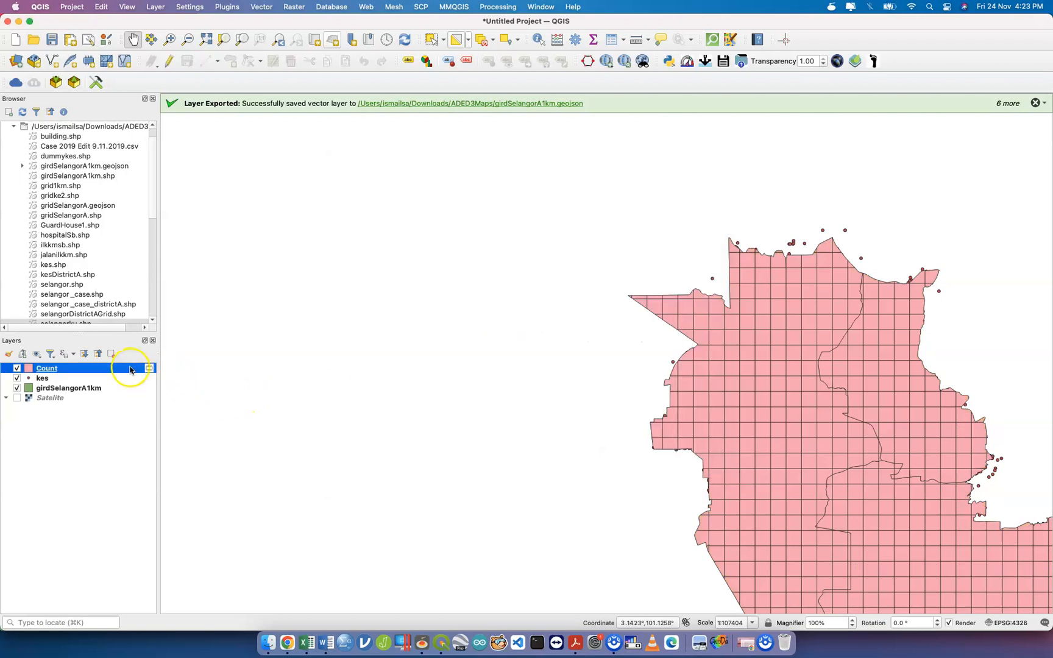
pyautogui.rightClick(131, 368)
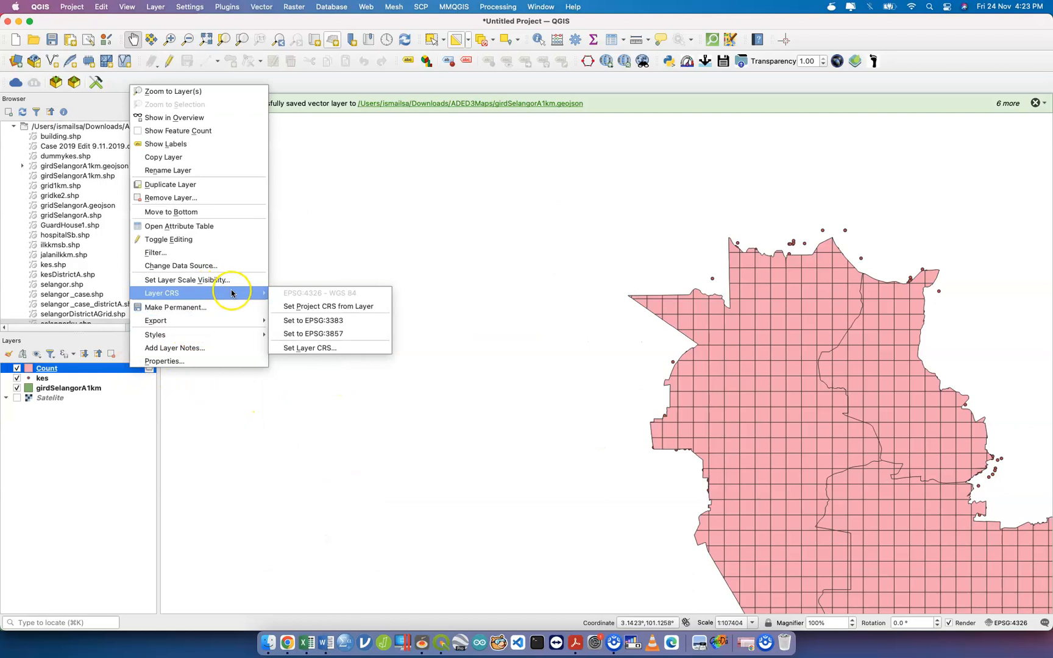
pyautogui.click(216, 226)
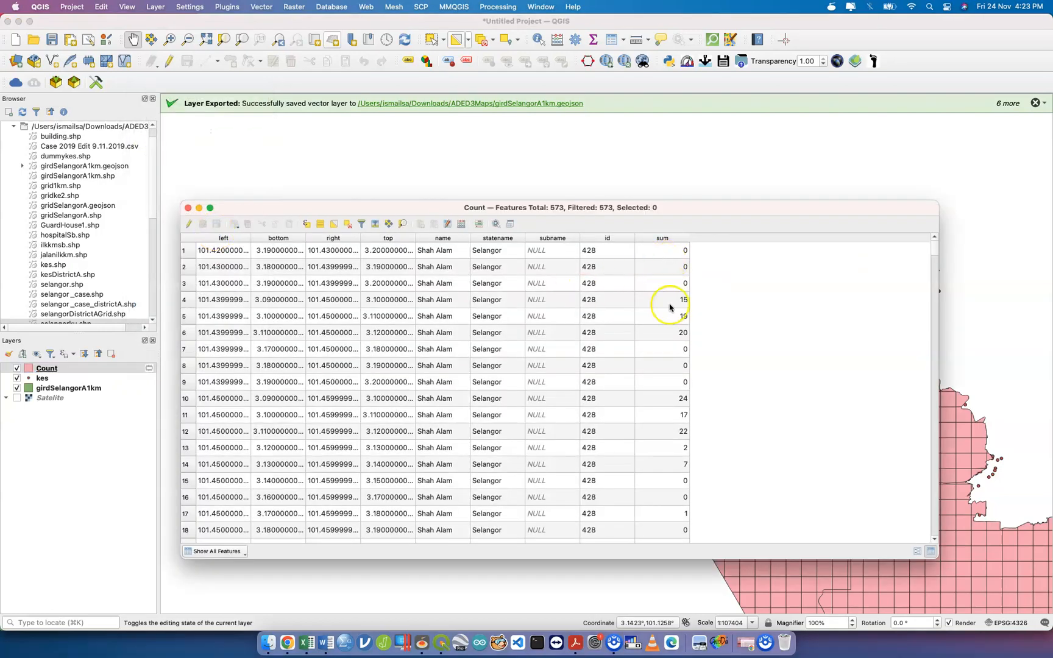
pyautogui.click(189, 208)
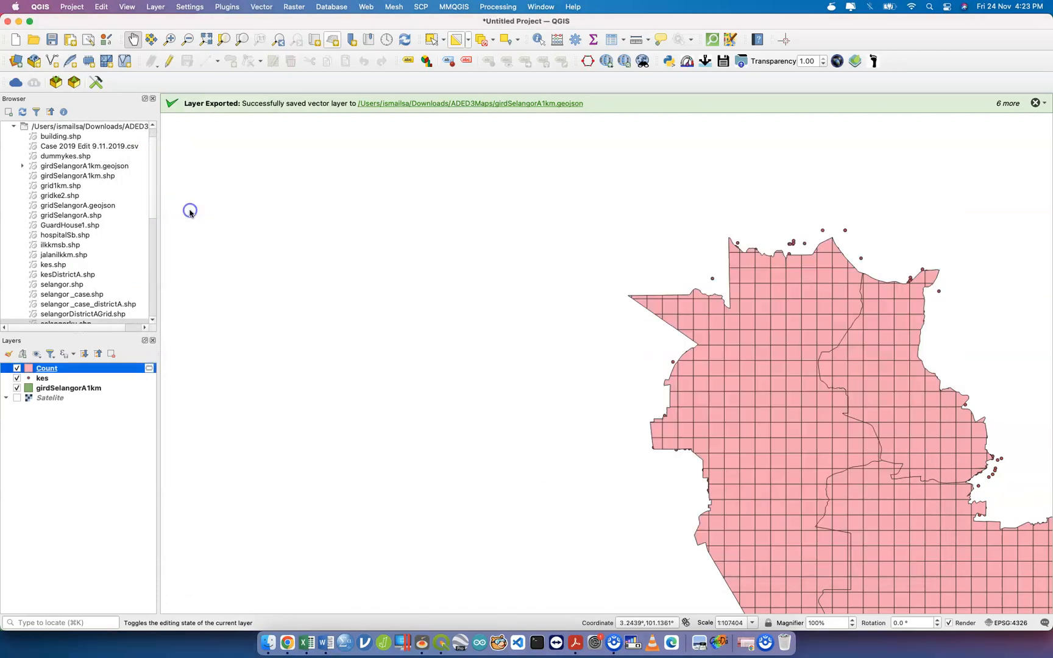
# - Export the Count layer as an ESRI Shapefile named caseByWeek in the ADED3Maps folder, adding it to the map
pyautogui.rightClick(101, 370)
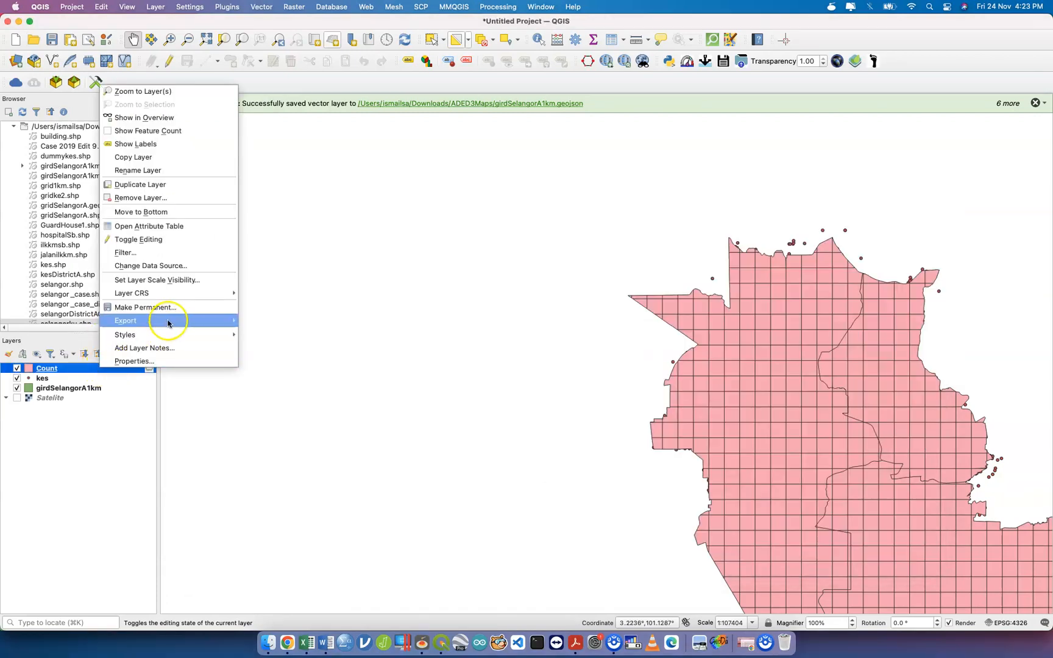
pyautogui.moveTo(227, 321)
pyautogui.click(262, 321)
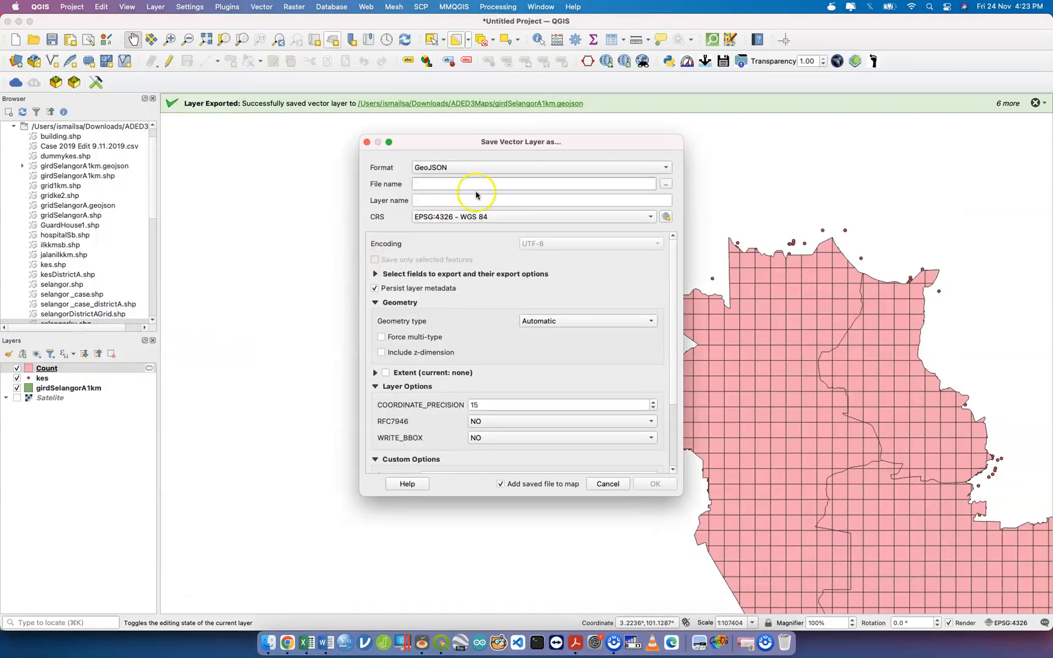
pyautogui.click(619, 167)
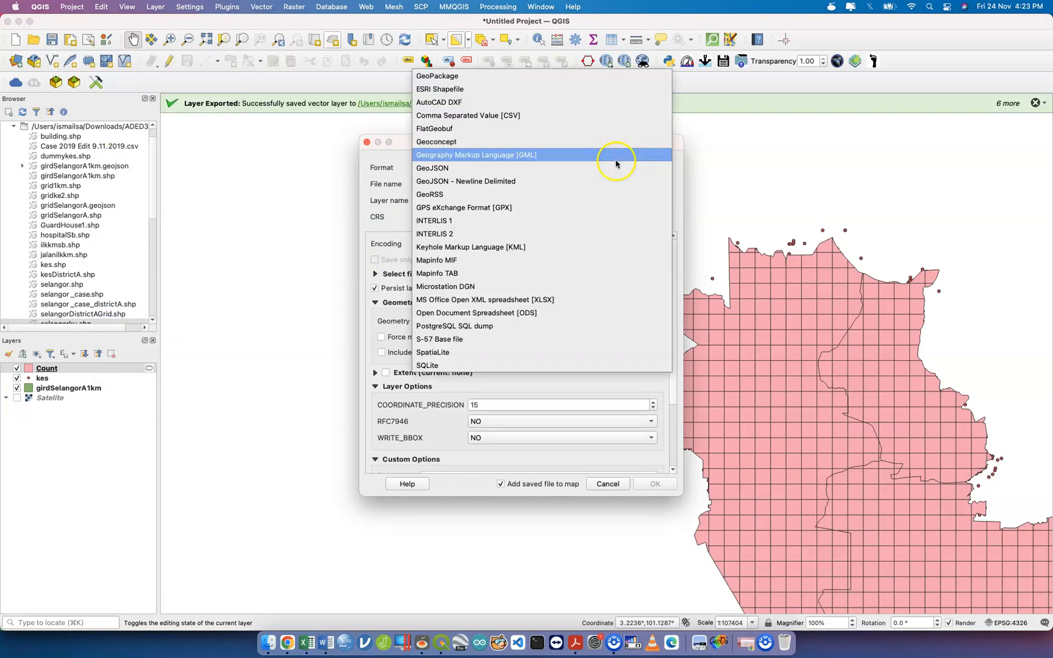
pyautogui.click(549, 89)
pyautogui.click(642, 187)
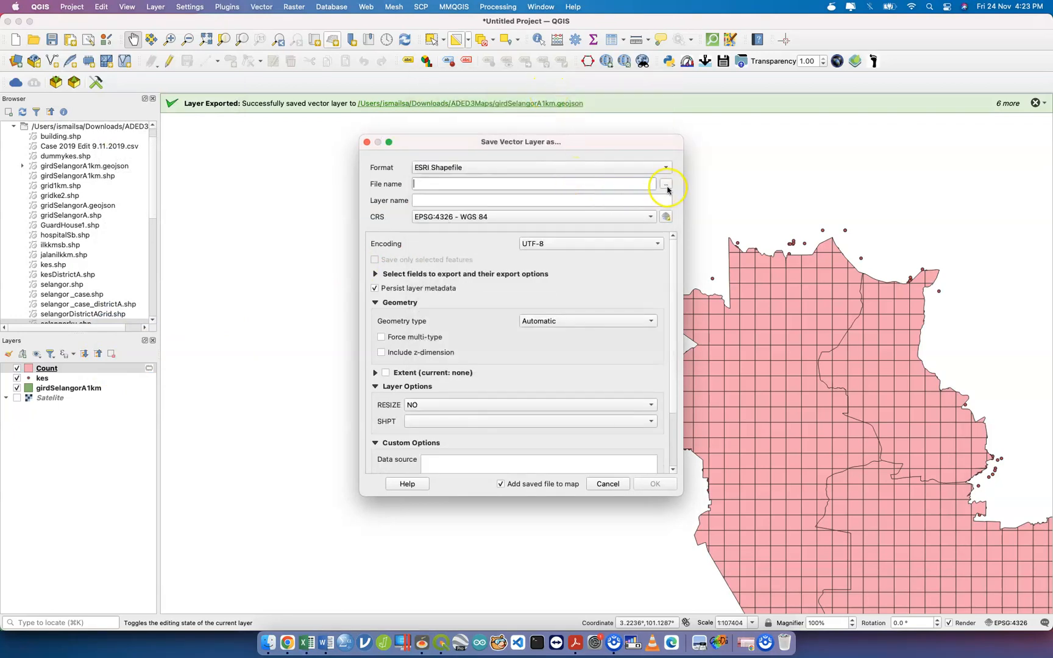
pyautogui.click(668, 187)
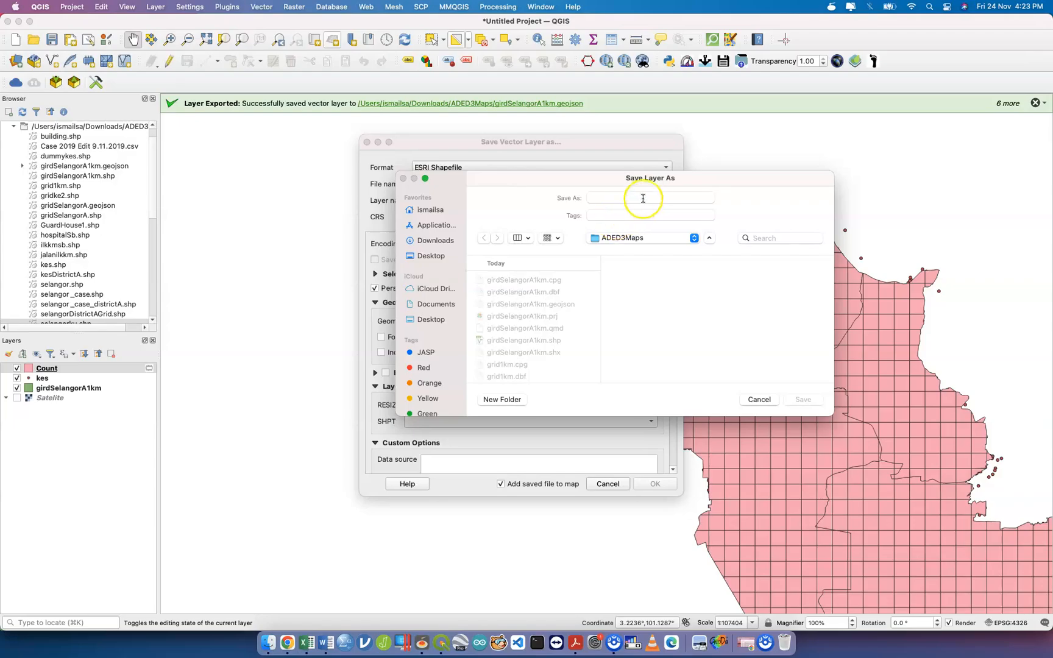
pyautogui.write('caseByWeek')
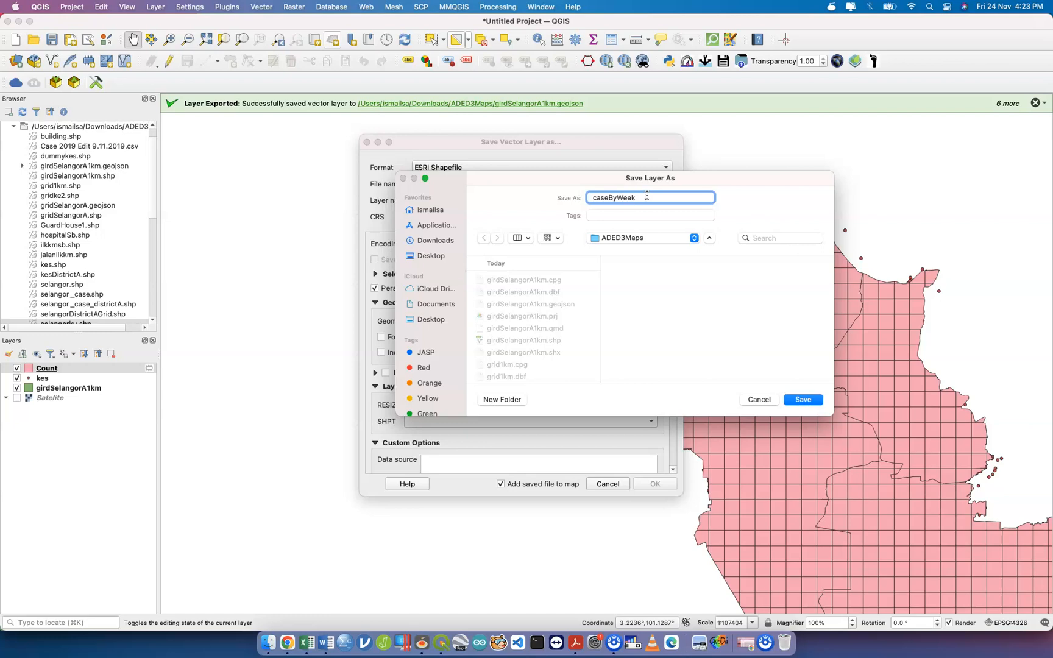
pyautogui.press('Return')
pyautogui.click(651, 482)
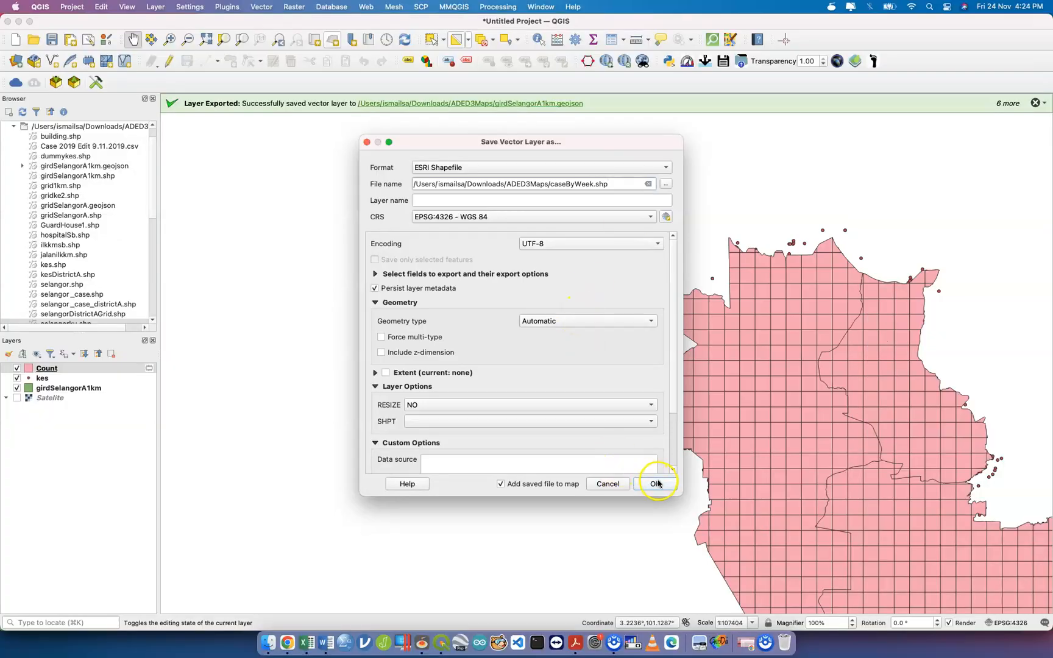
# - Remove the temporary Count layer and the girdSelangorA1km layer from the project
pyautogui.click(123, 377)
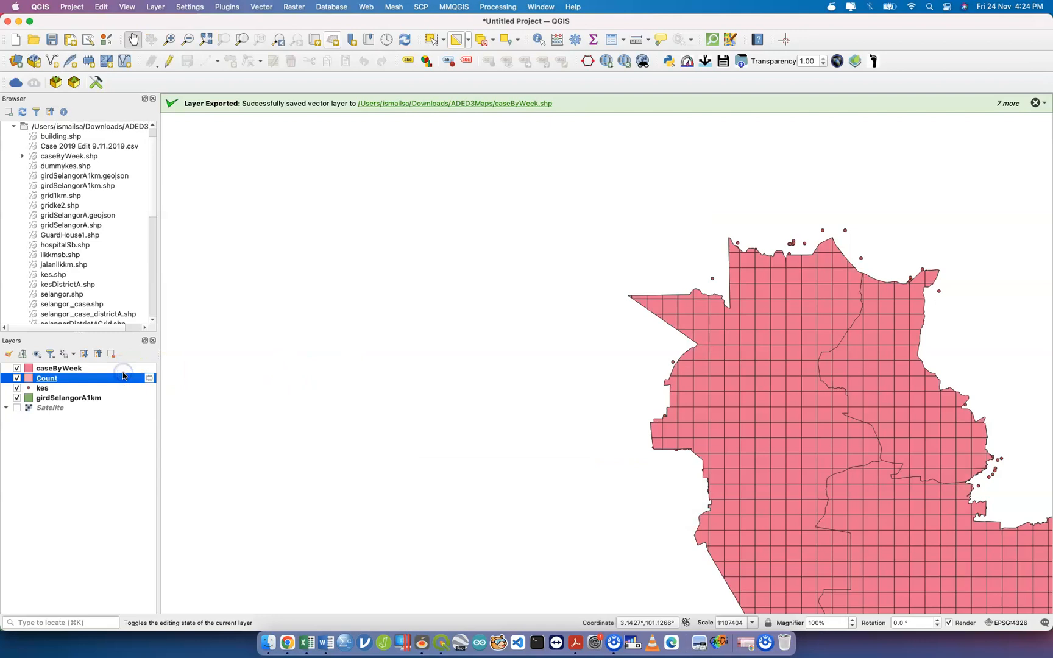
pyautogui.click(112, 354)
pyautogui.press('Return')
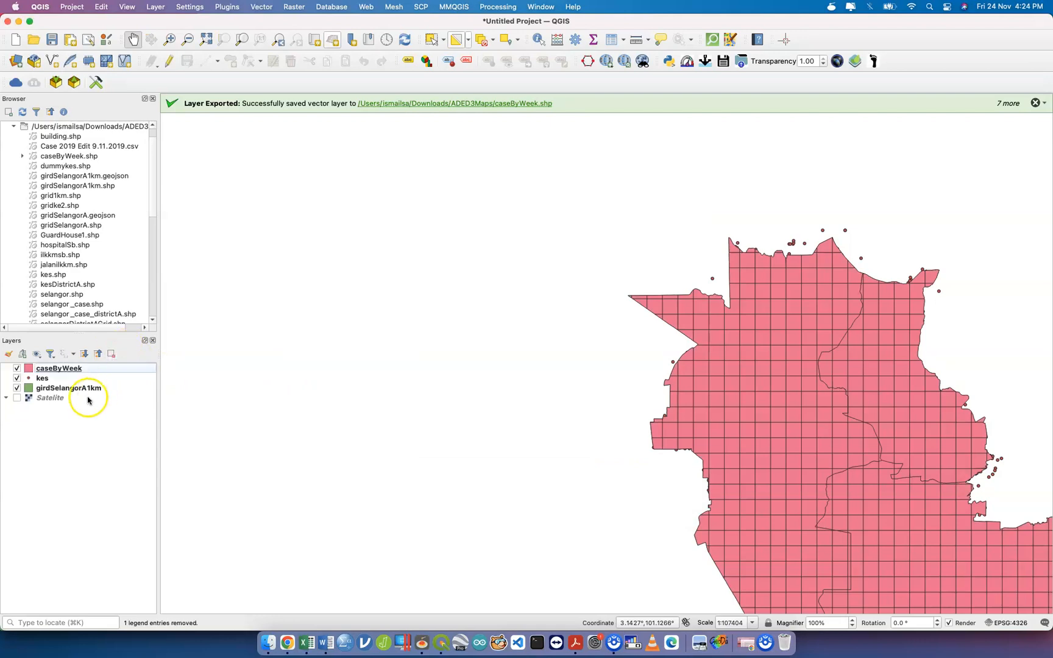
pyautogui.click(77, 389)
pyautogui.click(111, 356)
pyautogui.press('Return')
# - Move the kes layer above caseByWeek in the layer order
pyautogui.click(73, 378)
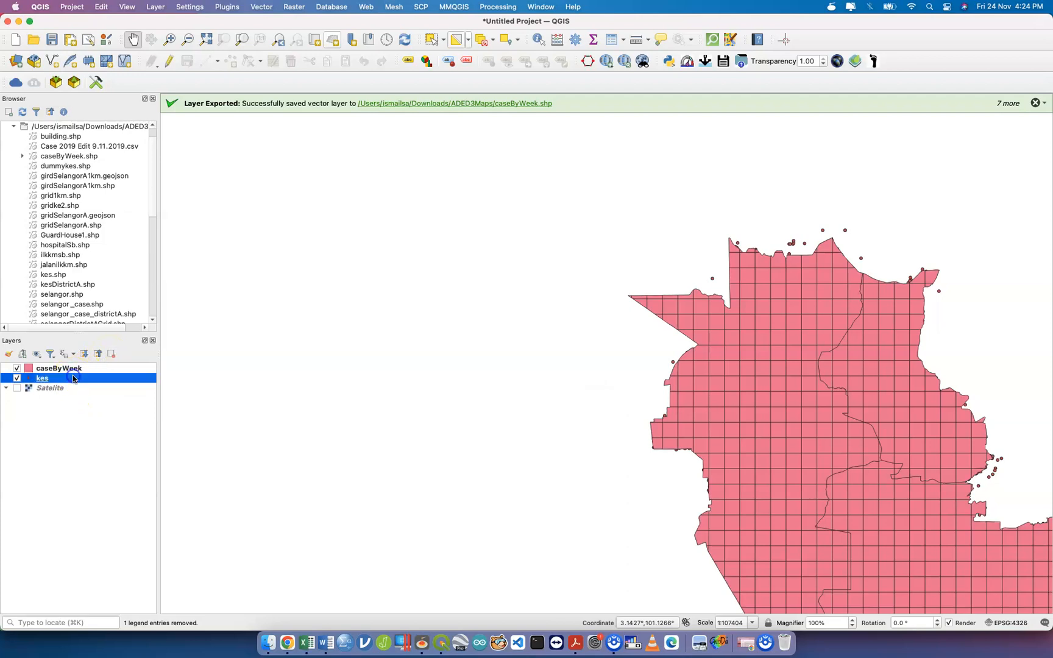
pyautogui.click(59, 369)
pyautogui.moveTo(52, 381); pyautogui.dragTo(52, 365)
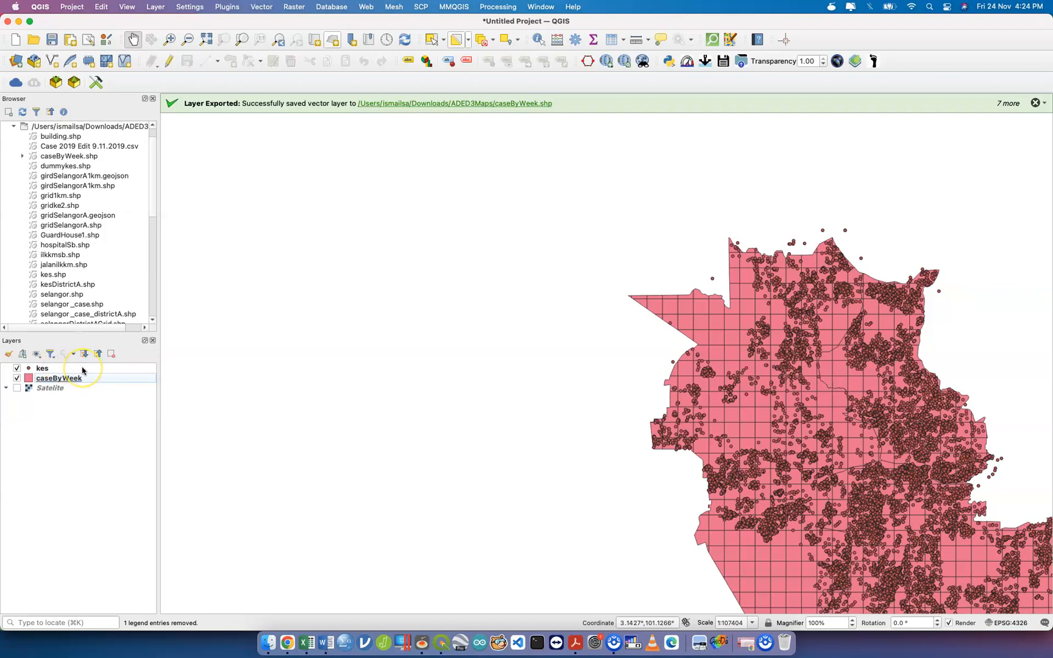
pyautogui.click(75, 371)
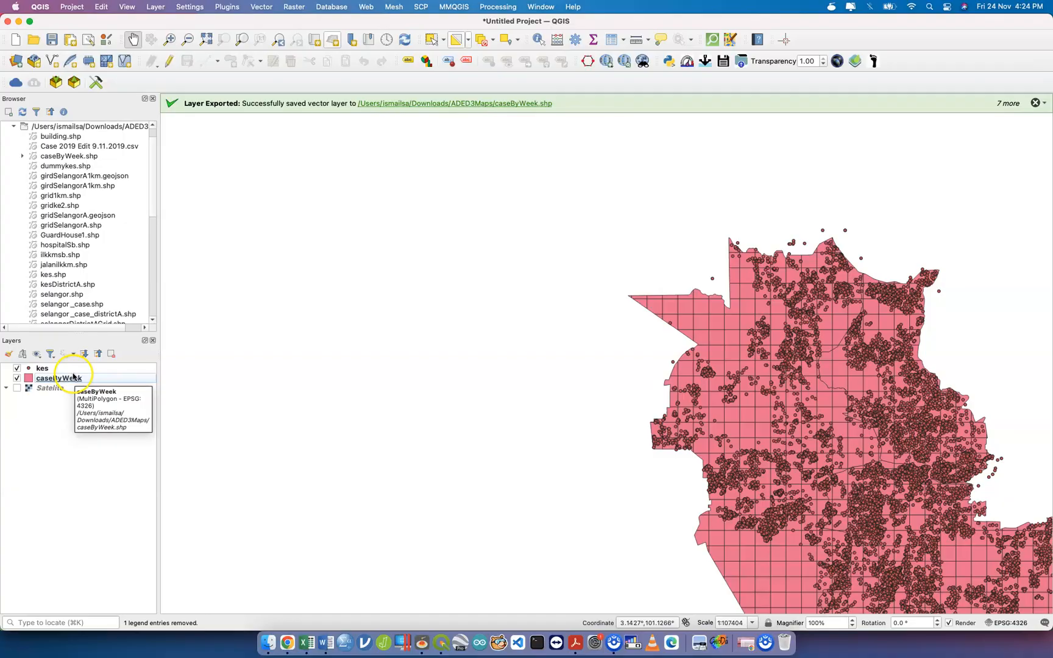
# - Filter the kes layer with the expression "Week" = 1
pyautogui.click(78, 369)
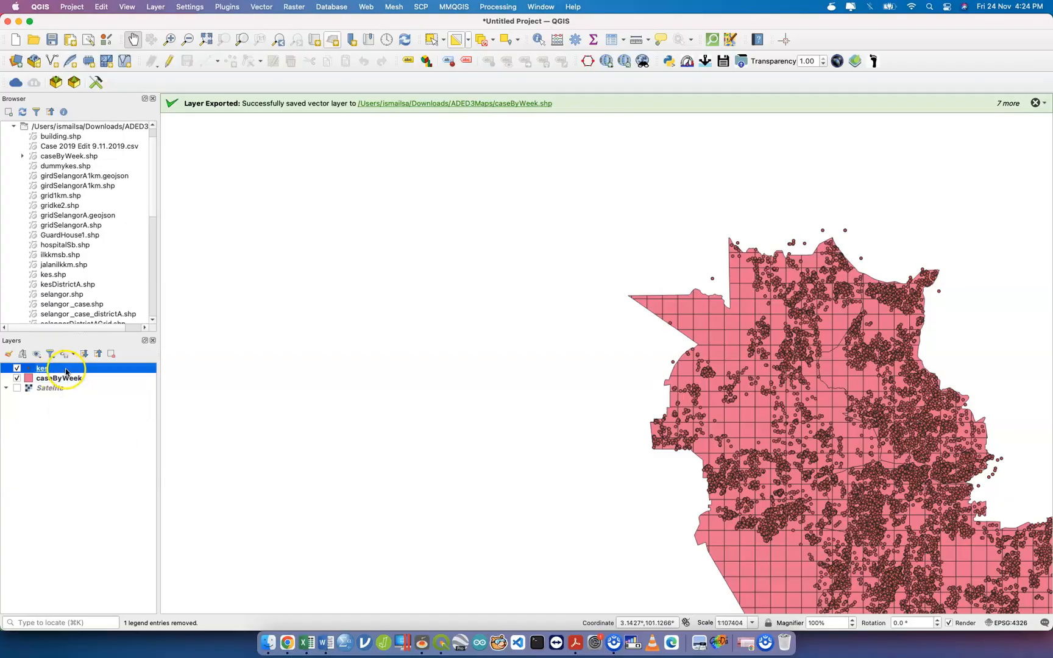
pyautogui.rightClick(78, 369)
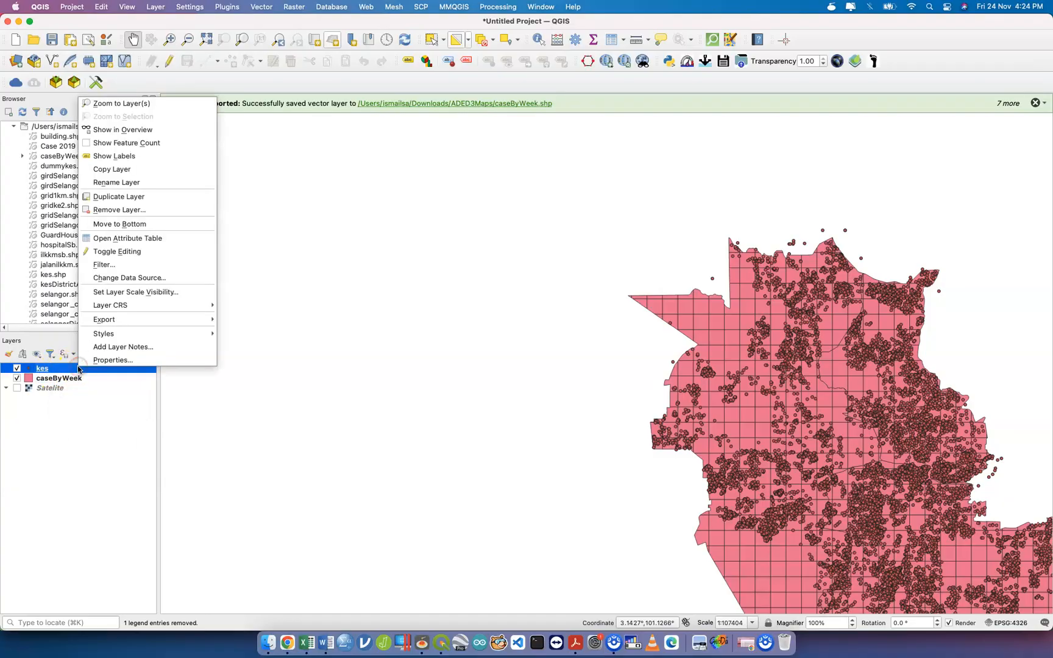
pyautogui.click(133, 267)
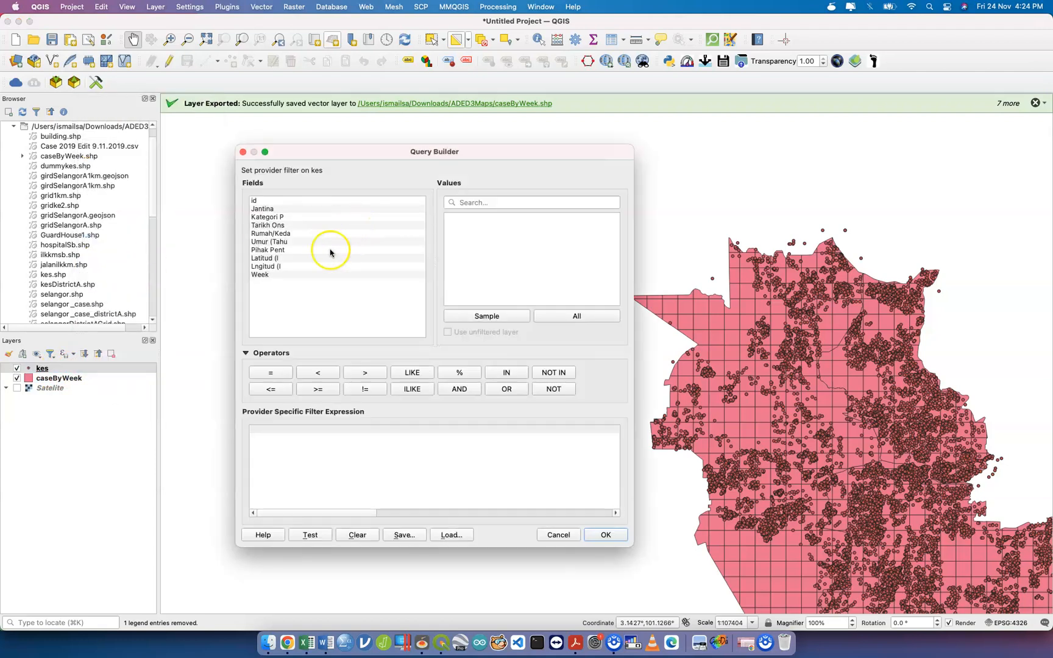
pyautogui.click(295, 275)
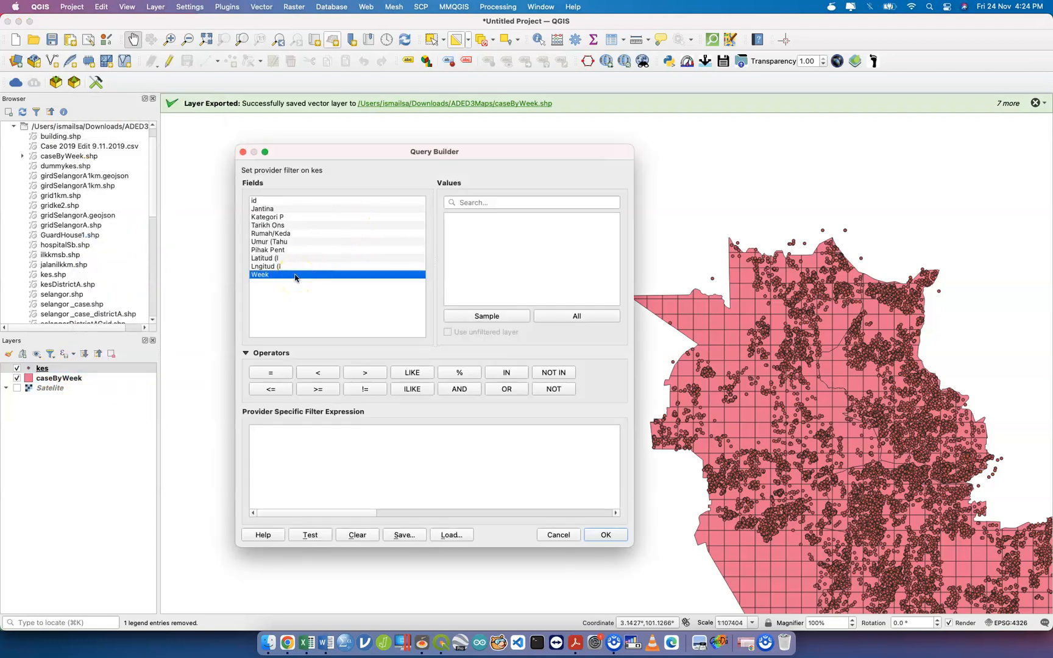
pyautogui.doubleClick(295, 276)
pyautogui.click(272, 373)
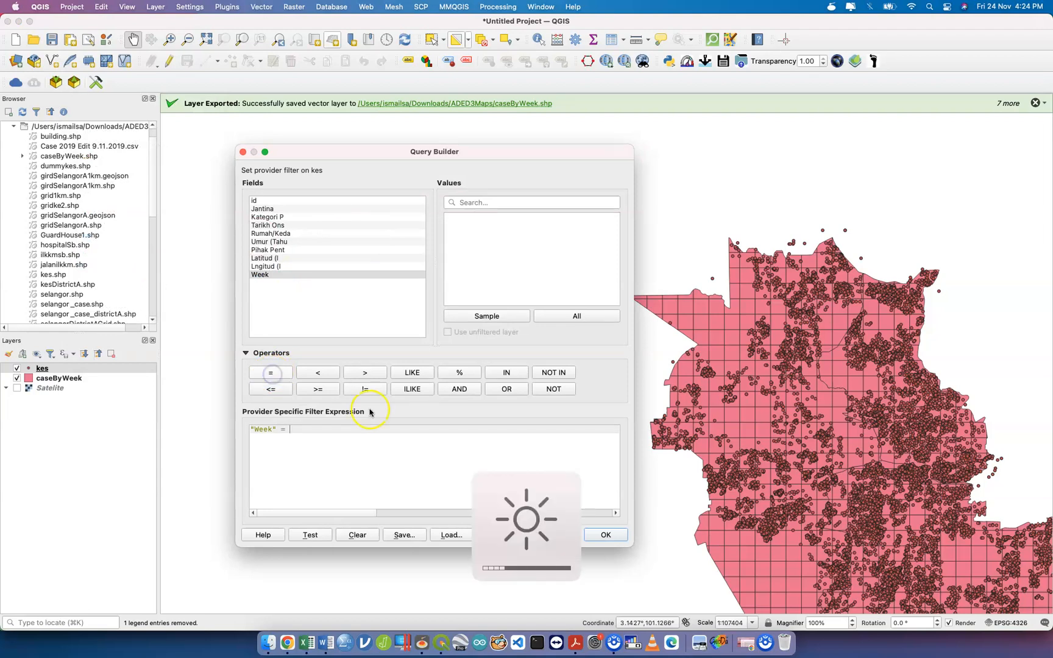
pyautogui.write('1')
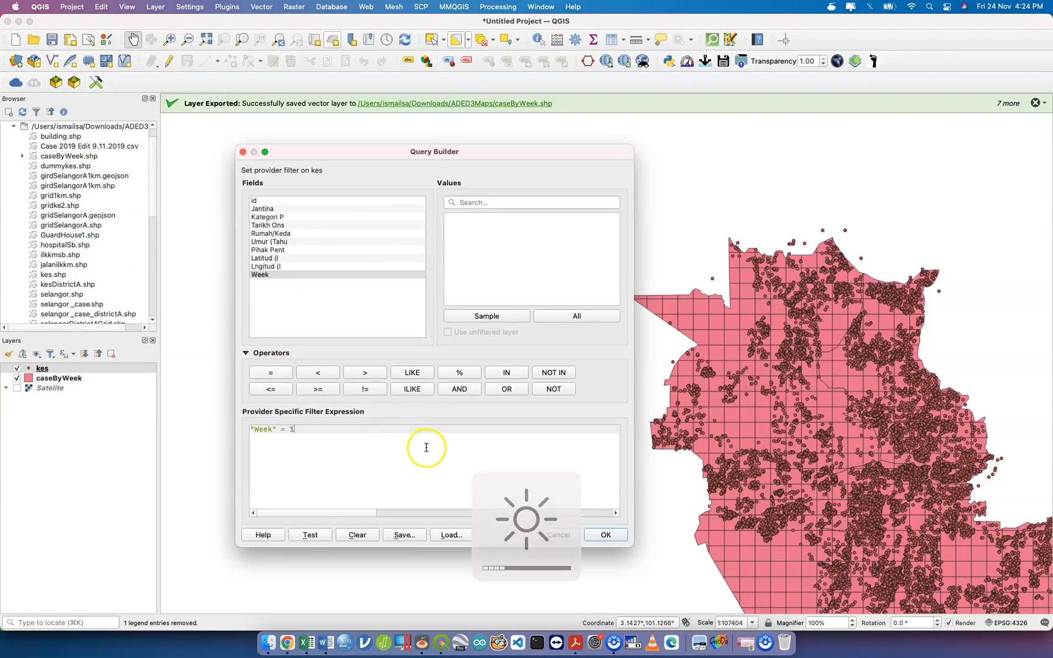
pyautogui.click(605, 535)
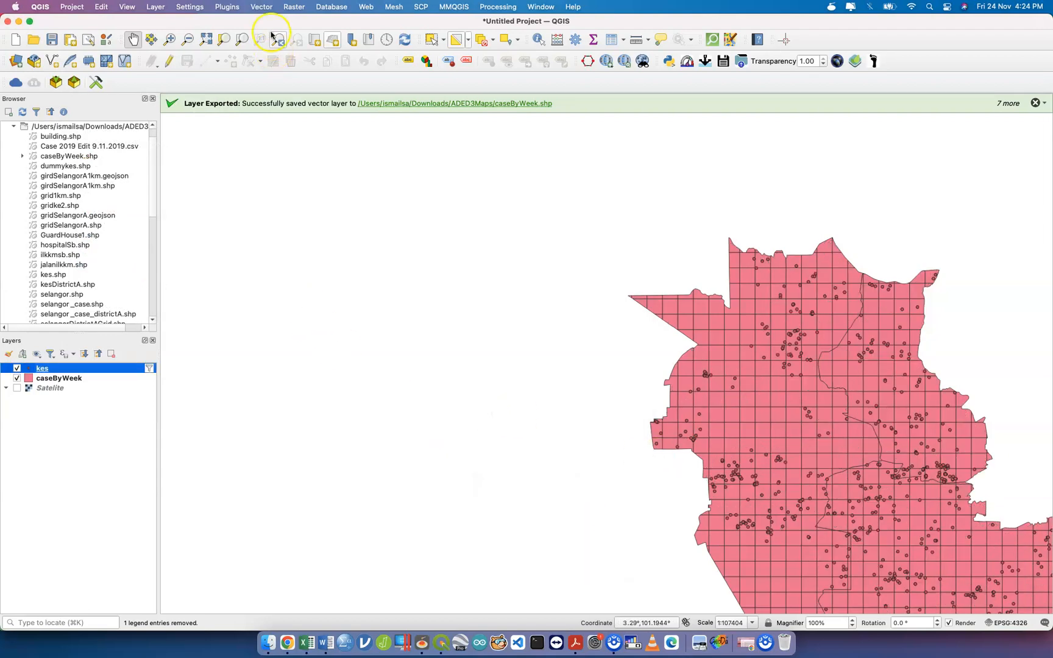
# - Run Count Points in Polygon with caseByWeek as polygons, the filtered kes points and count field name w1, then close the tool
pyautogui.click(261, 7)
pyautogui.moveTo(329, 71)
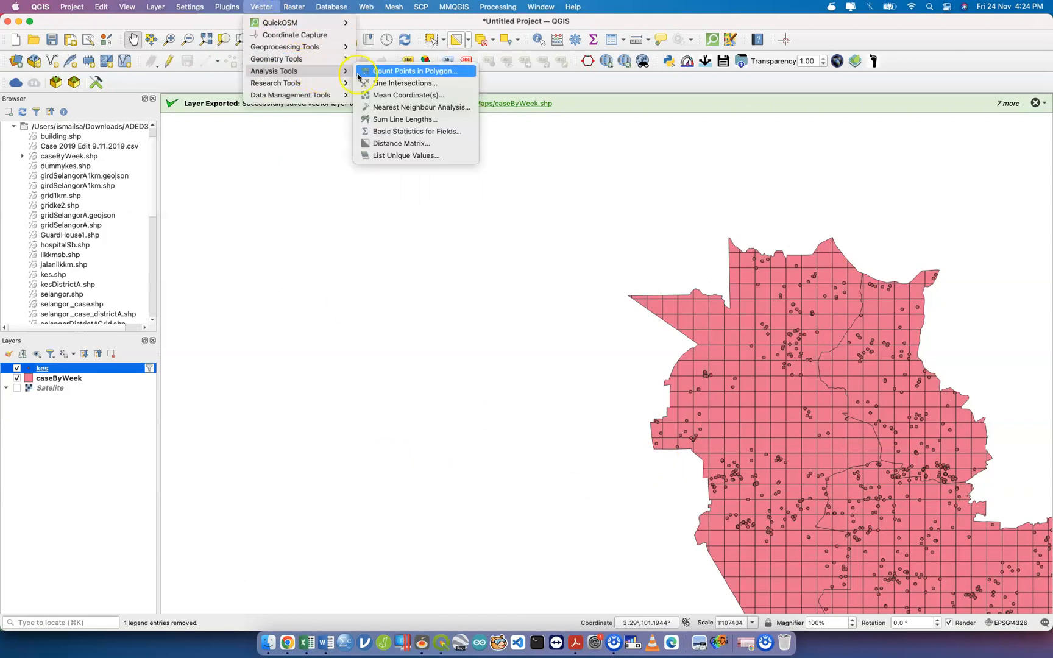
pyautogui.click(366, 71)
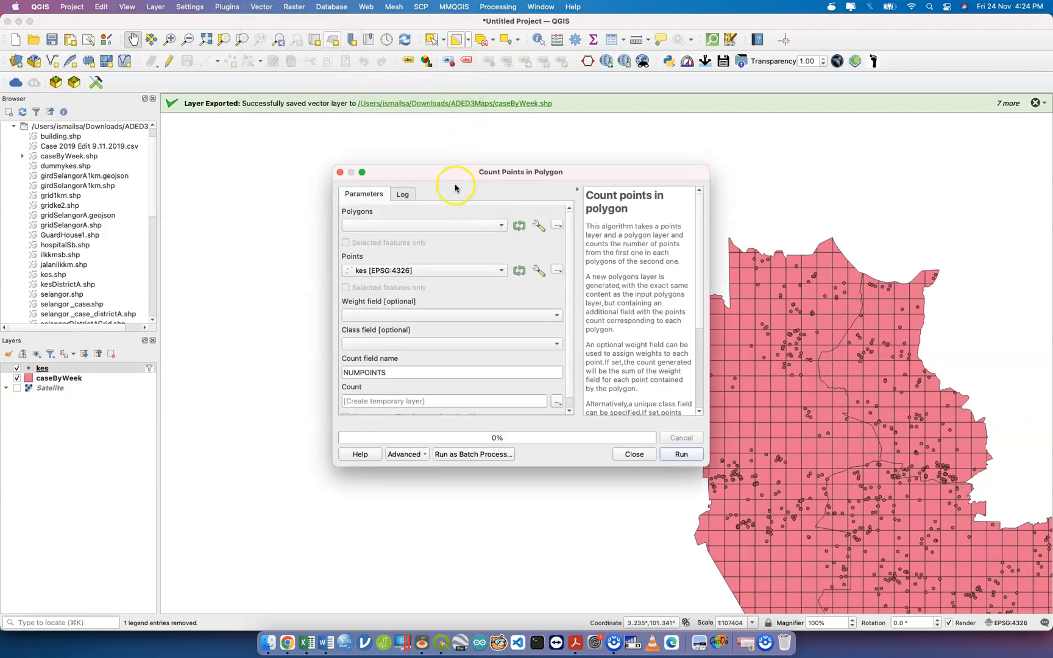
pyautogui.click(412, 226)
pyautogui.click(411, 229)
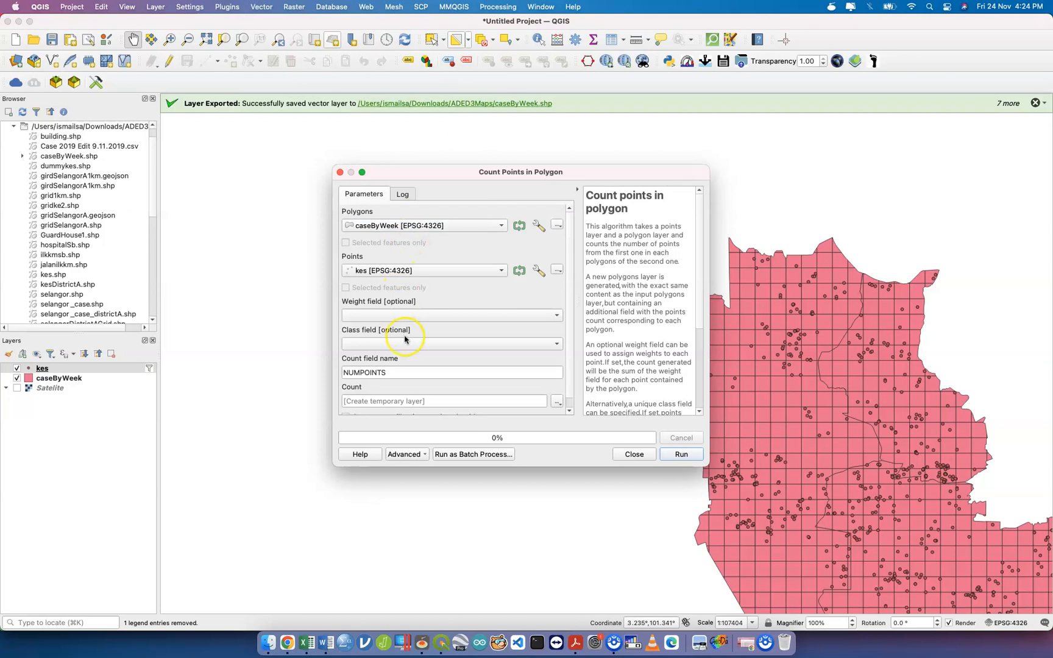
pyautogui.doubleClick(393, 373)
pyautogui.write('w')
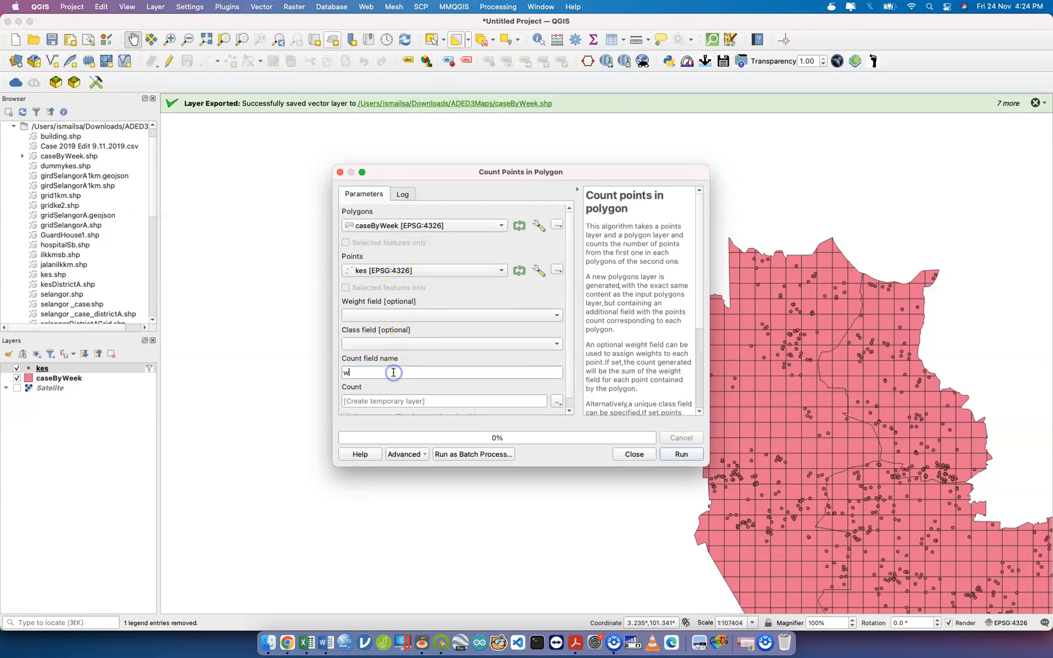
pyautogui.write('1')
pyautogui.click(682, 454)
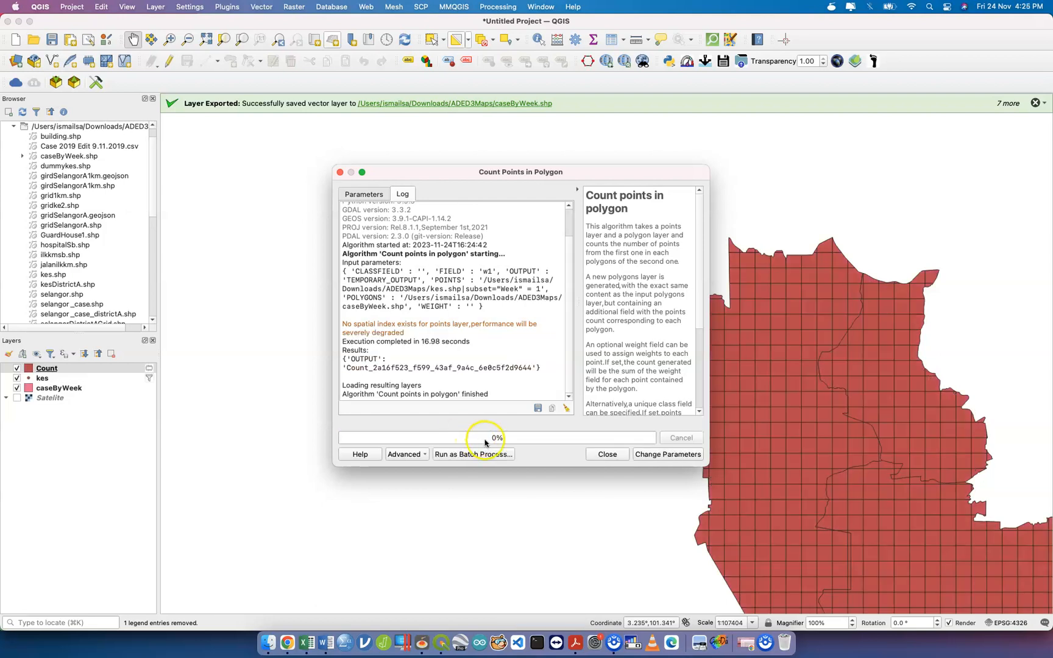
pyautogui.click(607, 455)
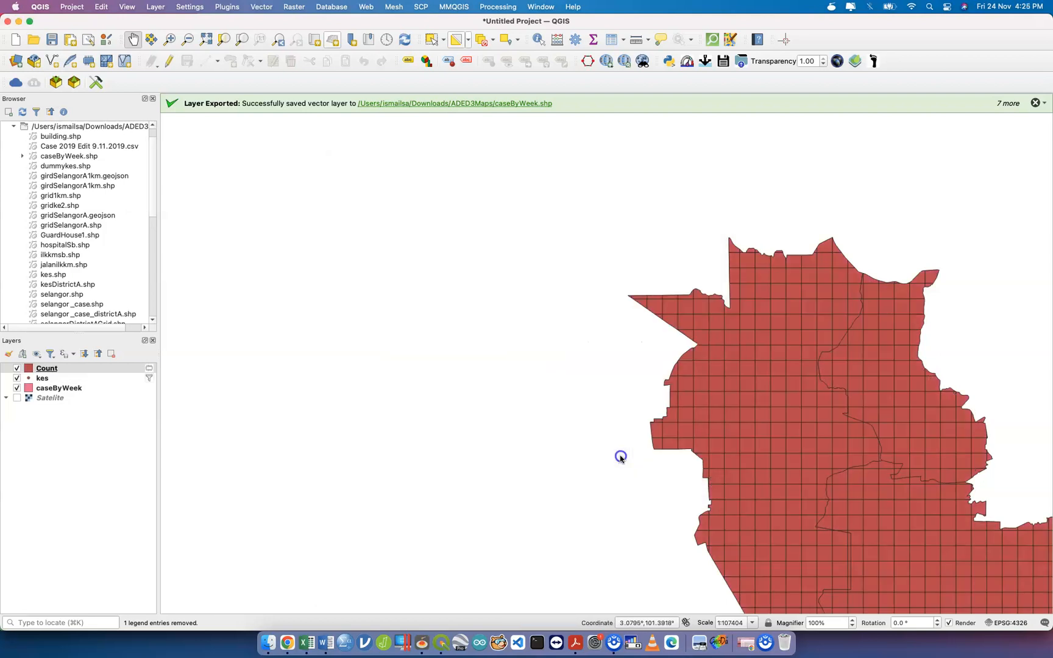
# - Inspect the attribute table of the temporary Count layer to check the w1 field, closing the table when done
pyautogui.click(125, 369)
pyautogui.rightClick(125, 369)
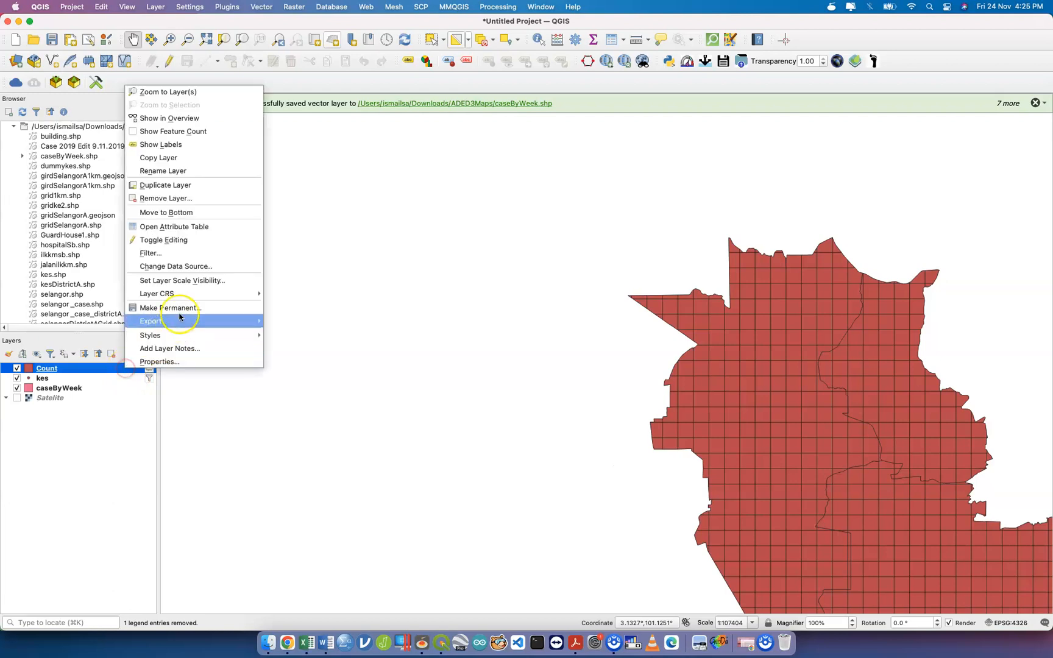
pyautogui.click(207, 225)
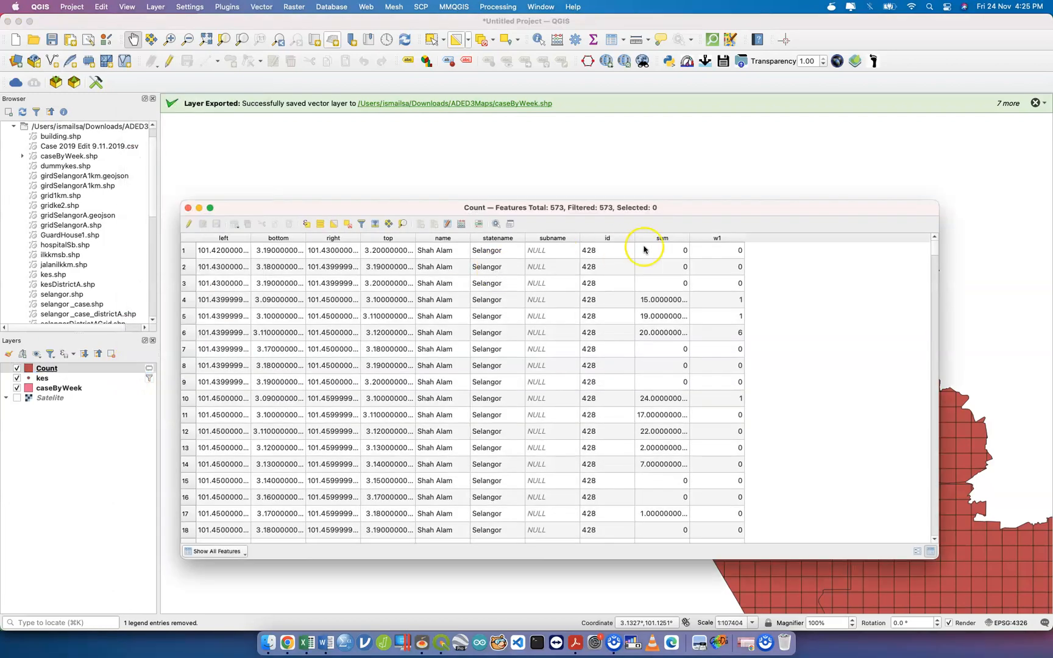
pyautogui.click(188, 208)
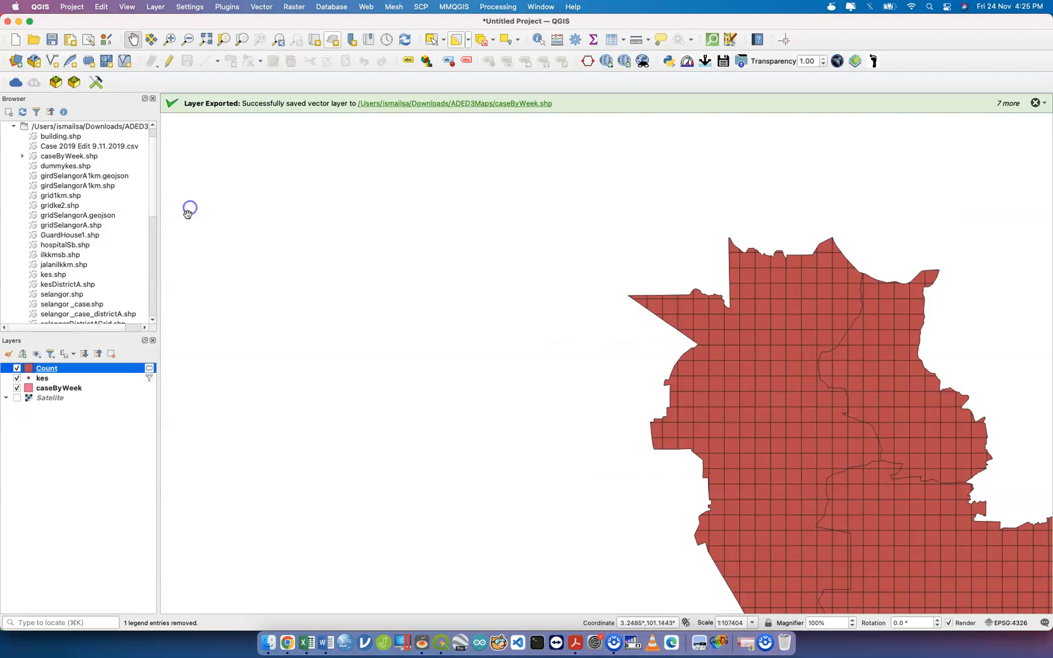
# - Export the Count layer with the w1 field as an ESRI Shapefile, overwriting caseByWeek.shp in the ADED3Maps folder
pyautogui.rightClick(133, 369)
pyautogui.click(183, 322)
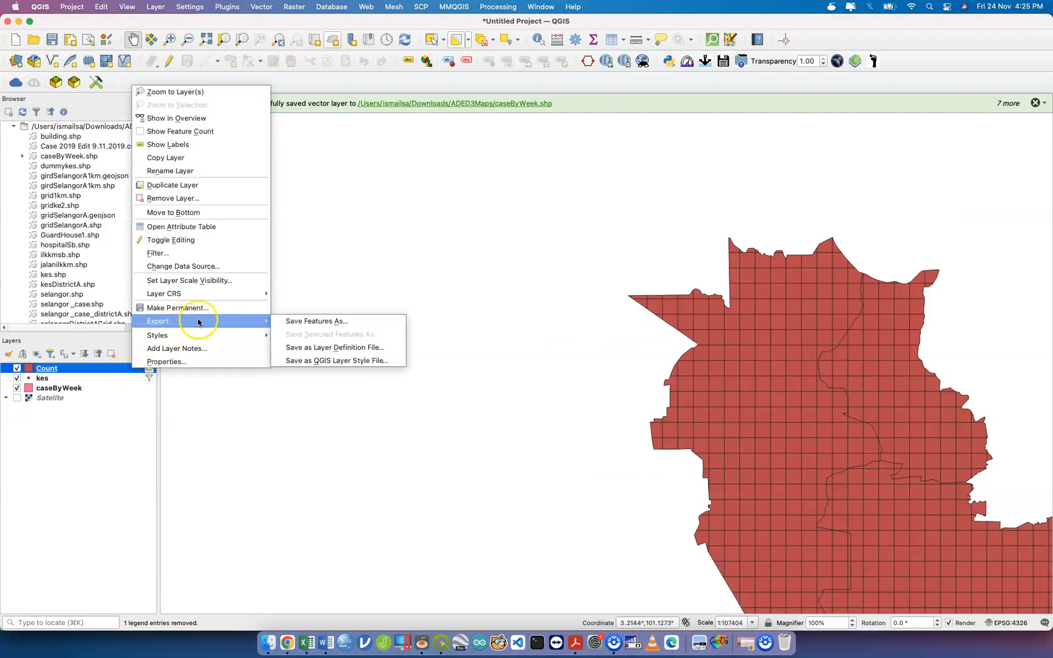
pyautogui.click(287, 324)
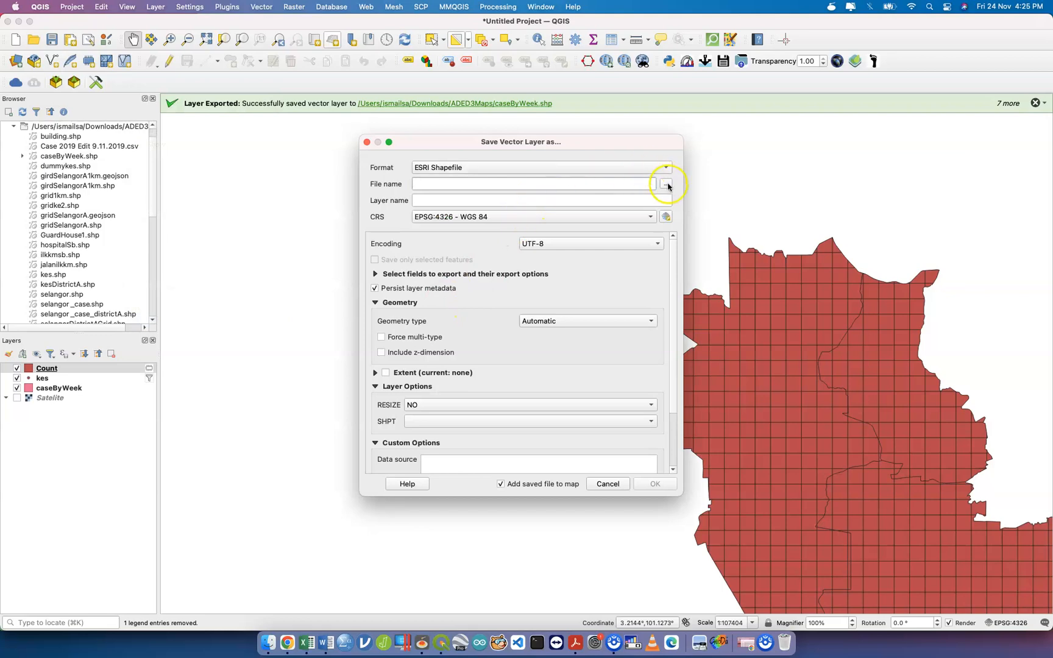
pyautogui.click(668, 185)
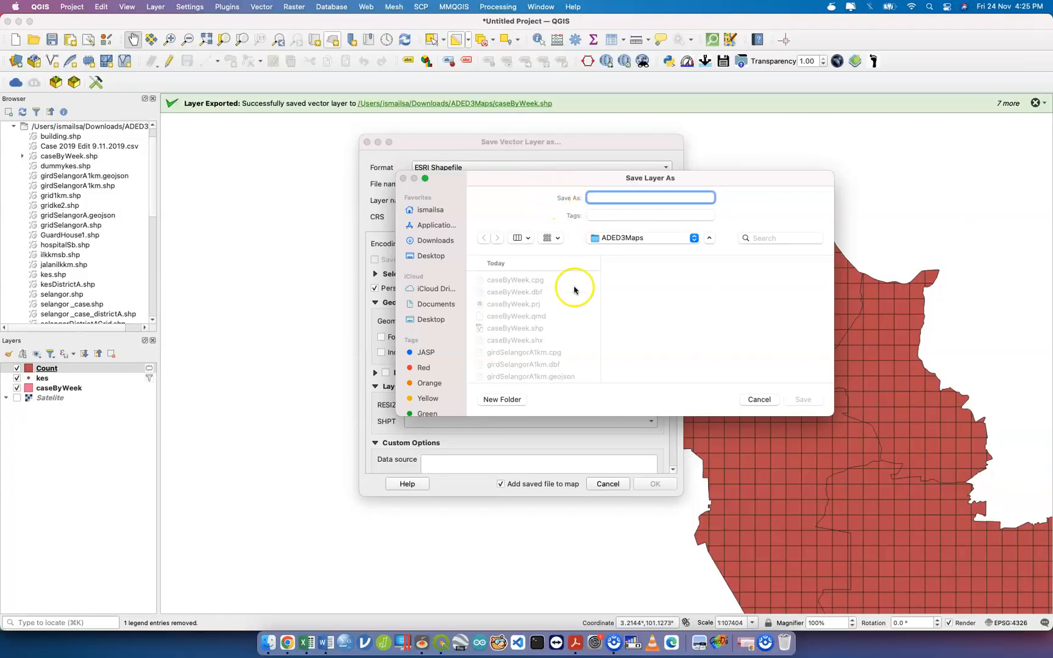
pyautogui.click(533, 328)
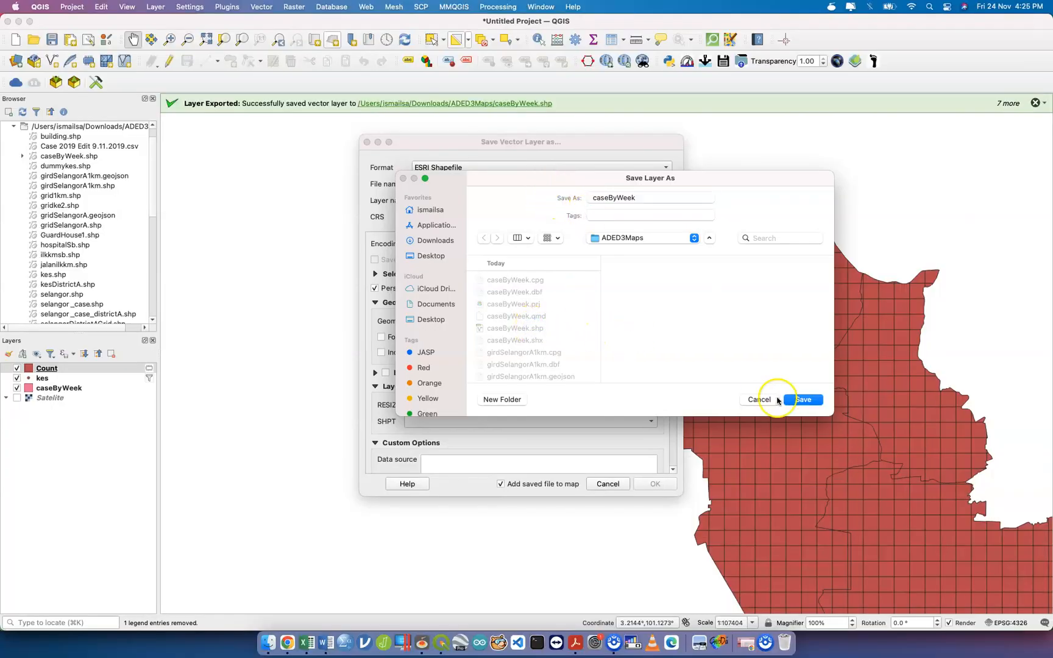
pyautogui.click(802, 398)
pyautogui.click(648, 352)
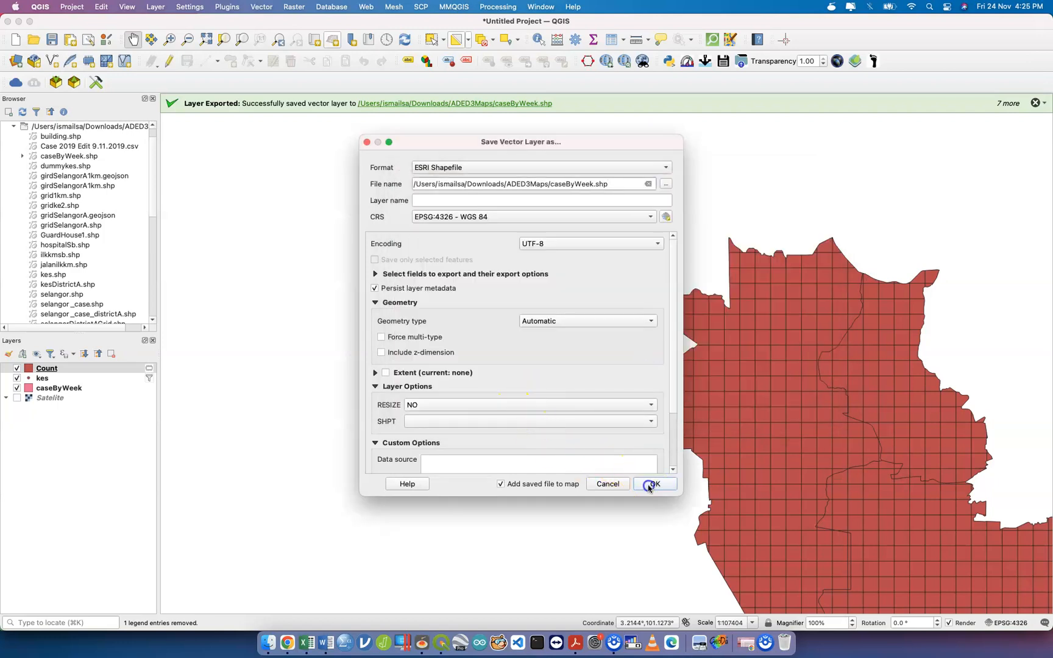
pyautogui.click(655, 484)
pyautogui.click(478, 333)
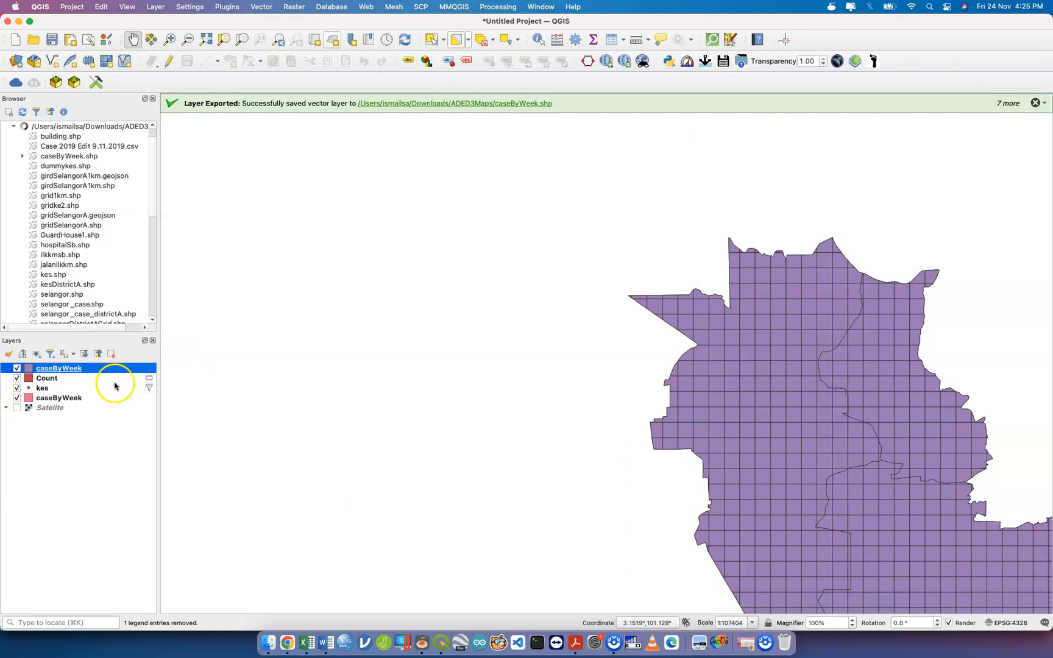
# - Remove the temporary Count layer and the older caseByWeek layer beneath kes from the project
pyautogui.click(107, 381)
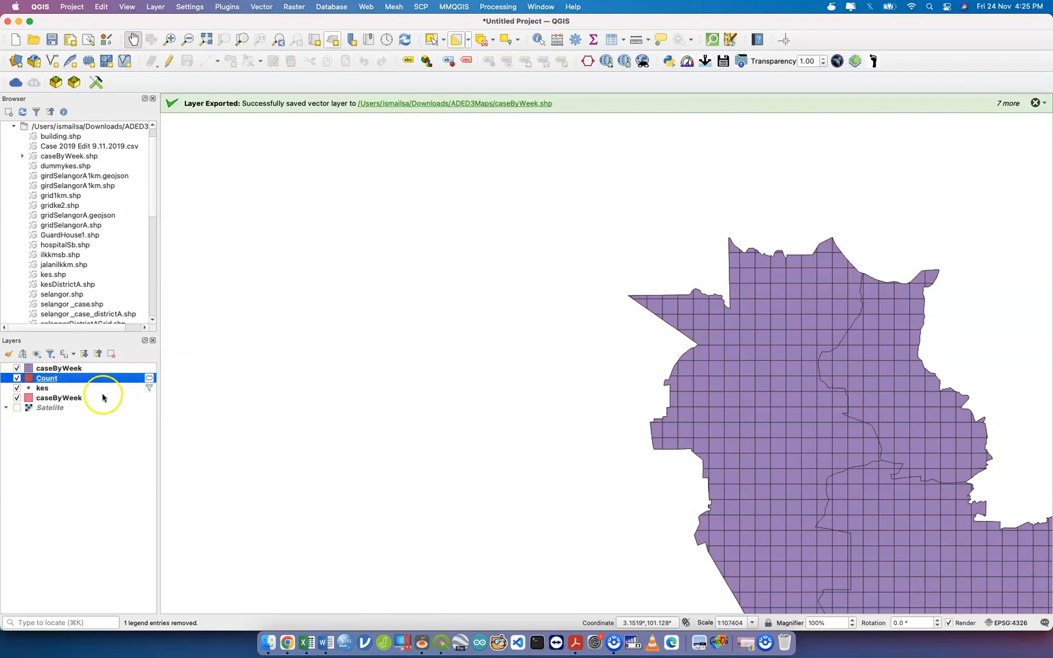
pyautogui.keyDown('super'); pyautogui.click(103, 400); pyautogui.keyUp('super')
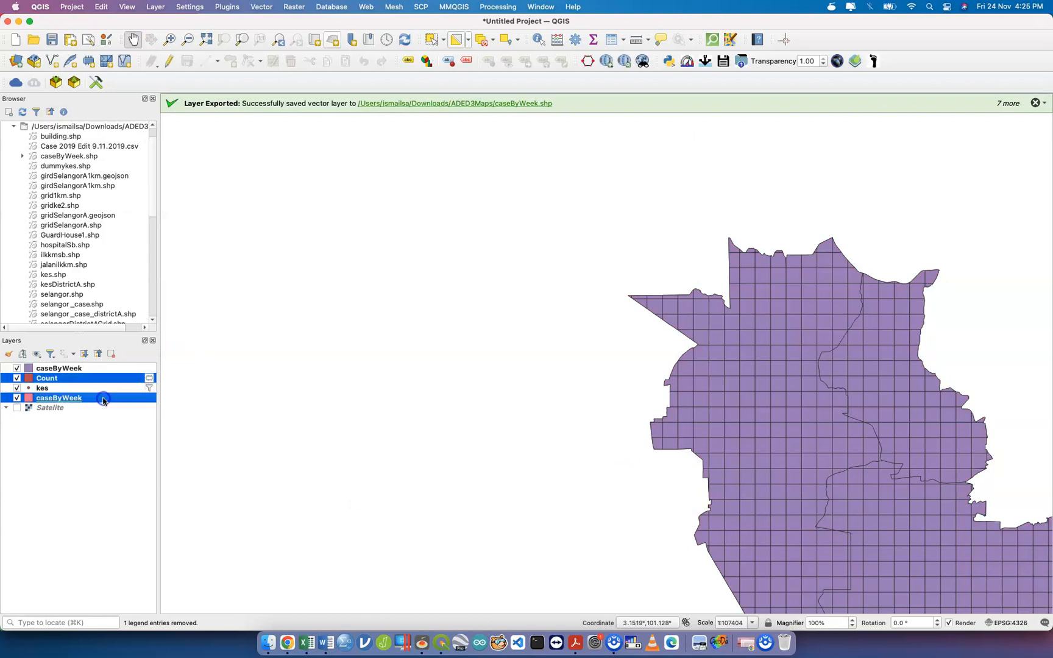
pyautogui.click(112, 355)
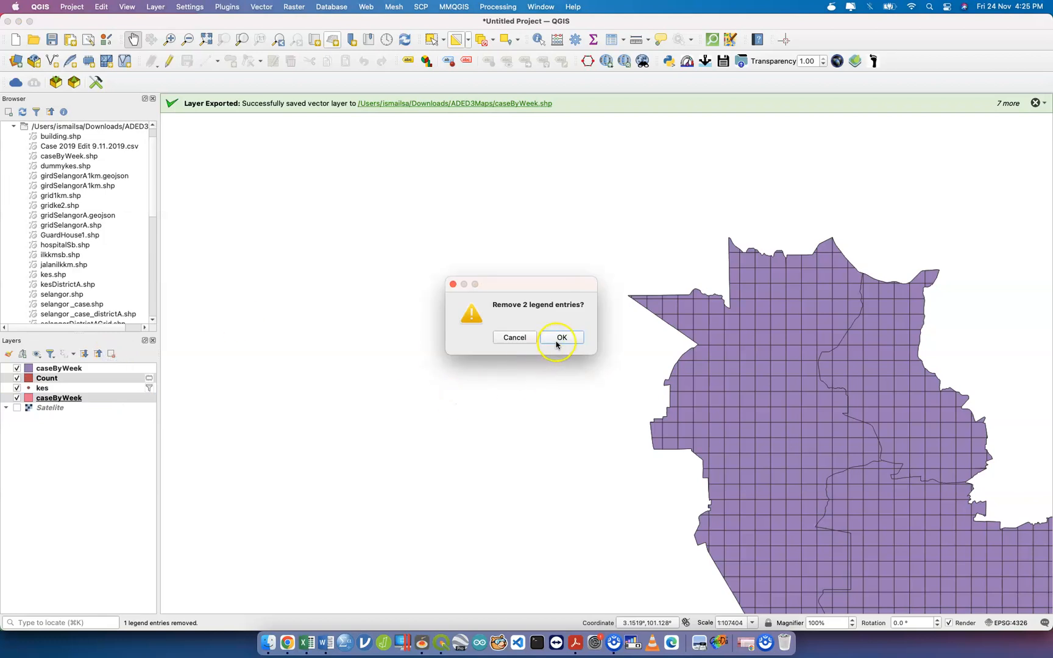
pyautogui.click(556, 345)
# - Change the kes layer's filter expression to "Week" = 2 and move the layer above caseByWeek
pyautogui.click(150, 379)
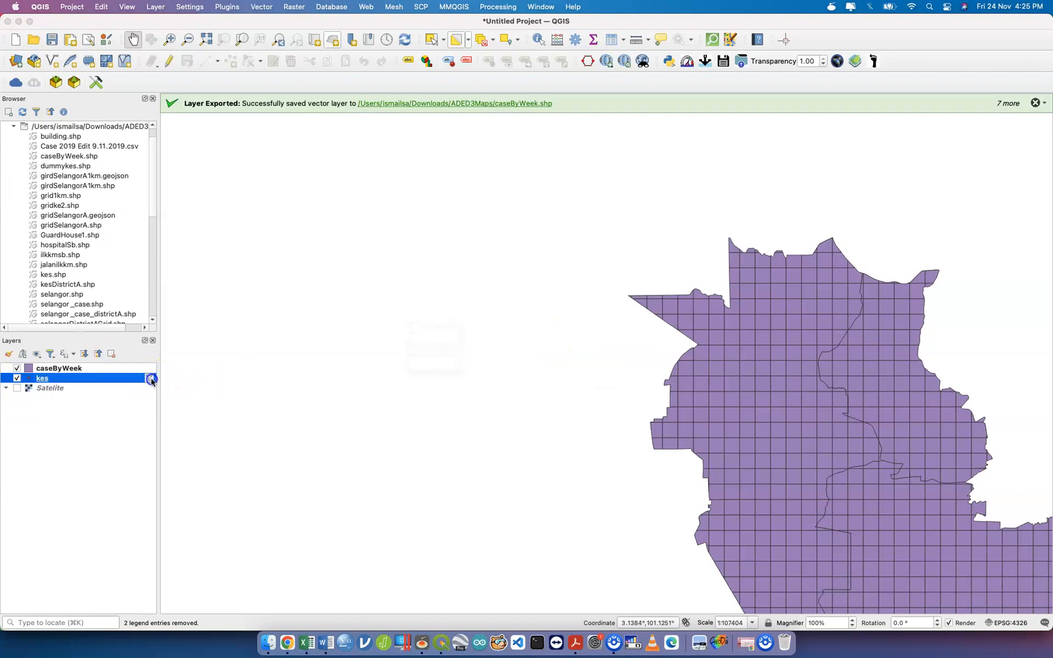
pyautogui.click(318, 431)
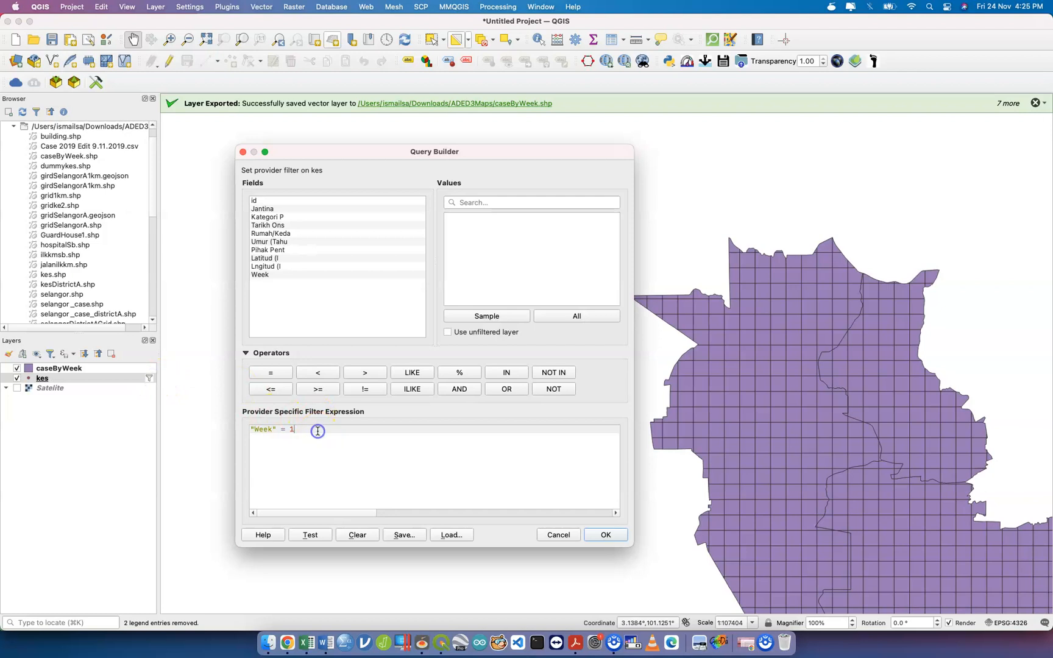
pyautogui.click(597, 536)
pyautogui.moveTo(150, 380); pyautogui.dragTo(106, 383)
pyautogui.moveTo(106, 365); pyautogui.dragTo(106, 365)
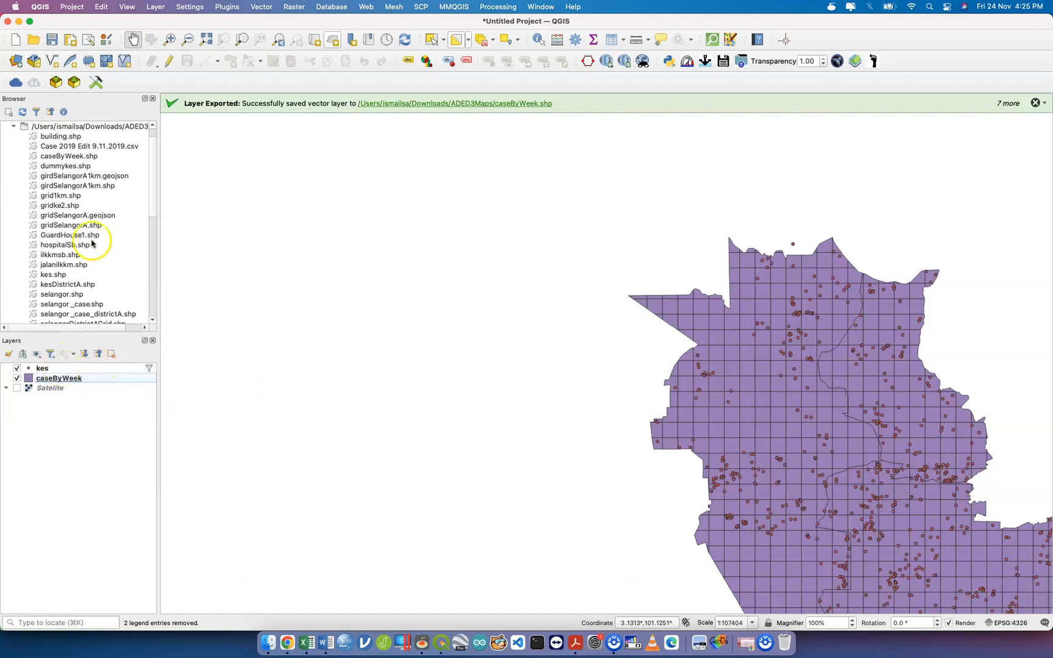
# - Run Count Points in Polygon with caseByWeek as polygons, kes as points and count field name w2, then close the tool
pyautogui.click(250, 7)
pyautogui.moveTo(301, 70)
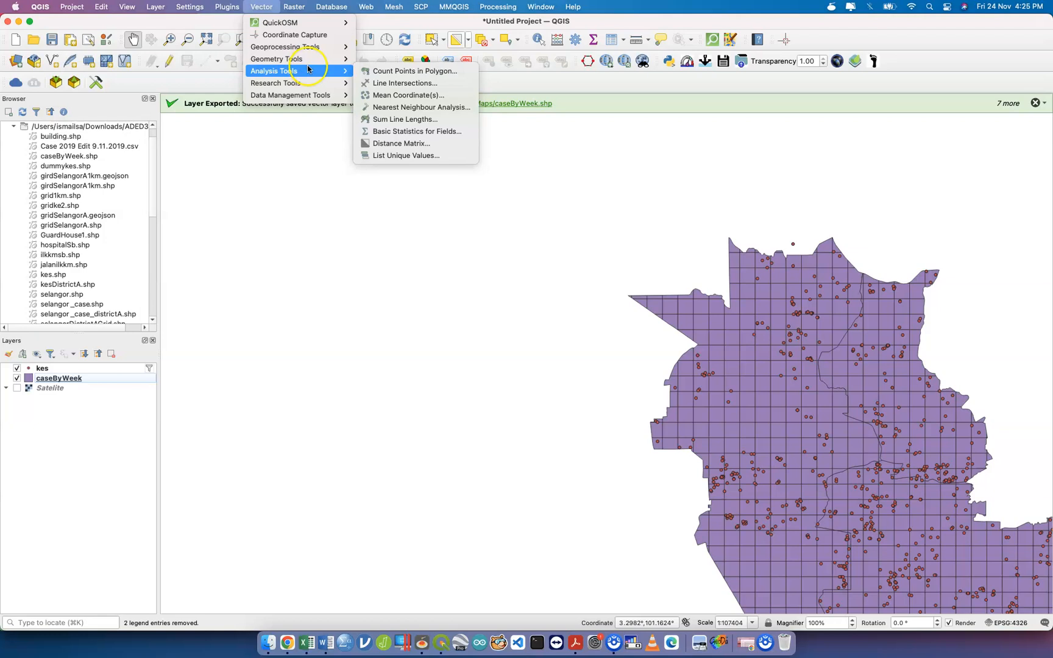
pyautogui.click(386, 71)
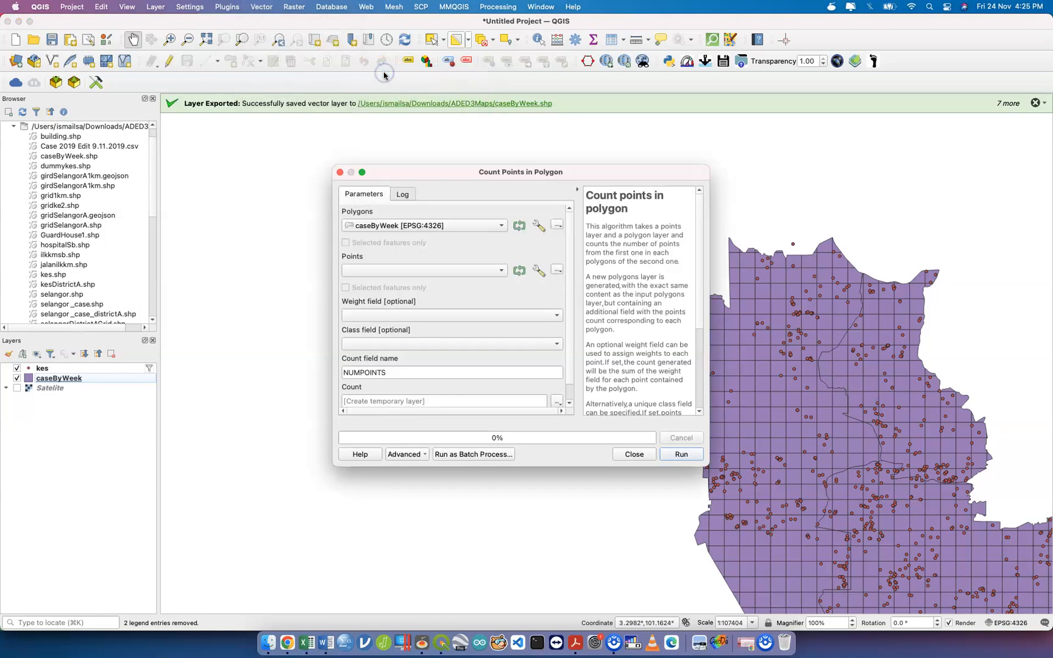
pyautogui.click(402, 269)
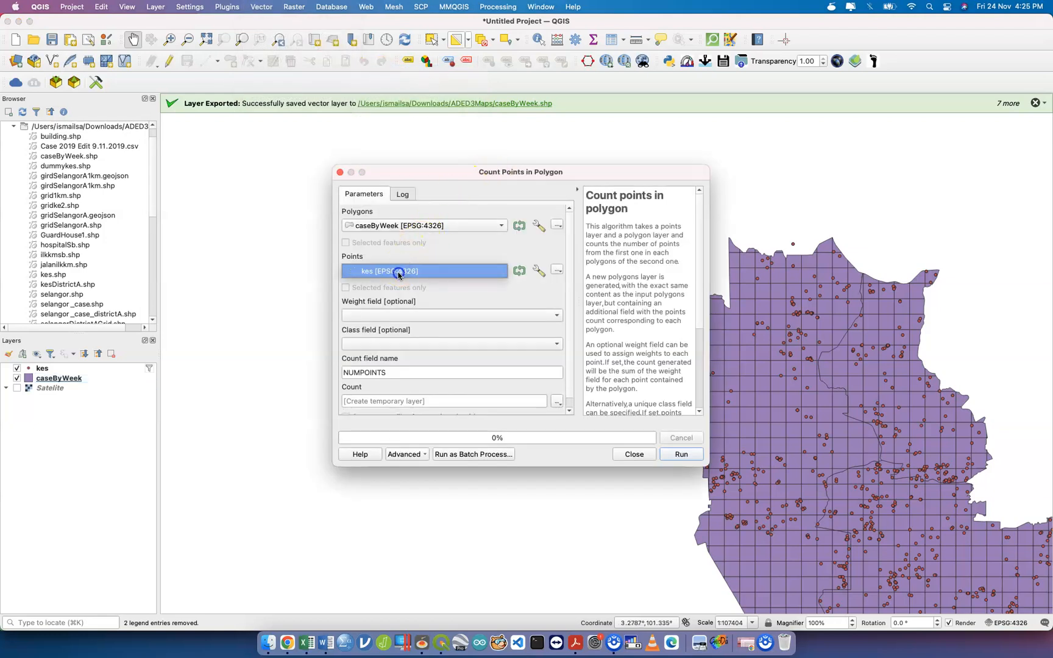
pyautogui.click(399, 274)
pyautogui.doubleClick(457, 371)
pyautogui.write('w2')
pyautogui.click(681, 454)
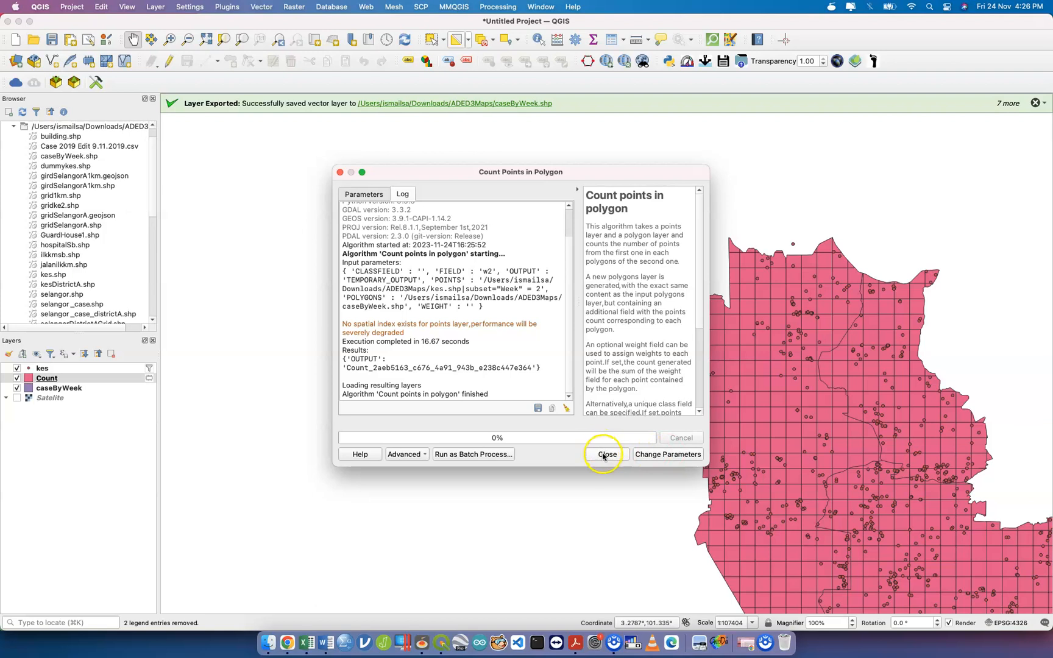
pyautogui.click(604, 453)
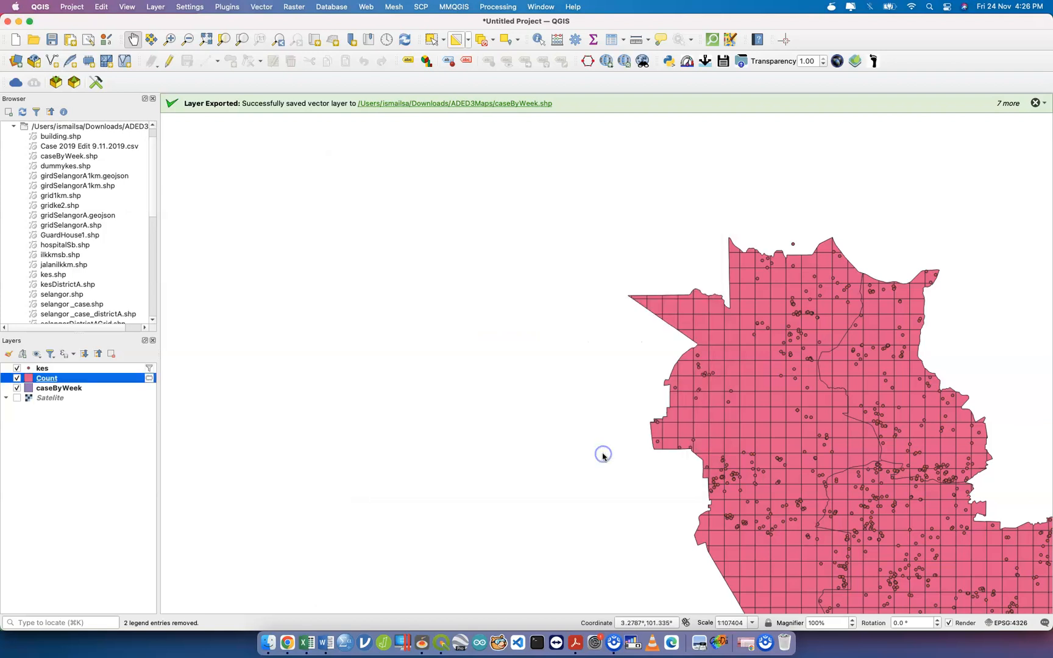
# - Export the Count layer with the w2 field as an ESRI Shapefile, overwriting caseByWeek.shp in the ADED3Maps folder
pyautogui.rightClick(129, 378)
pyautogui.moveTo(244, 333)
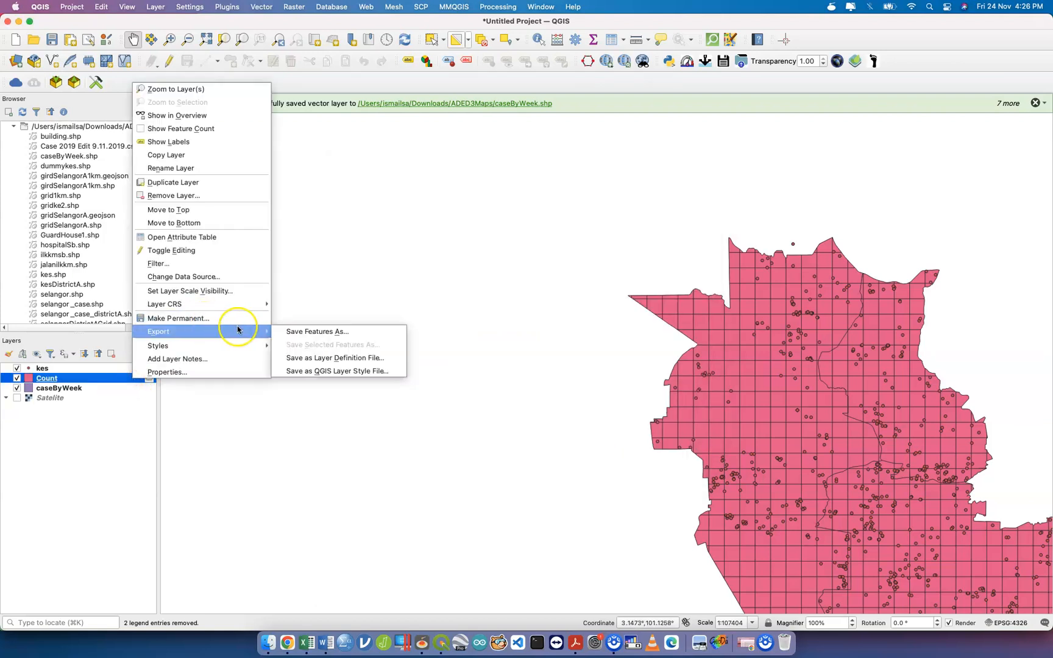
pyautogui.click(286, 332)
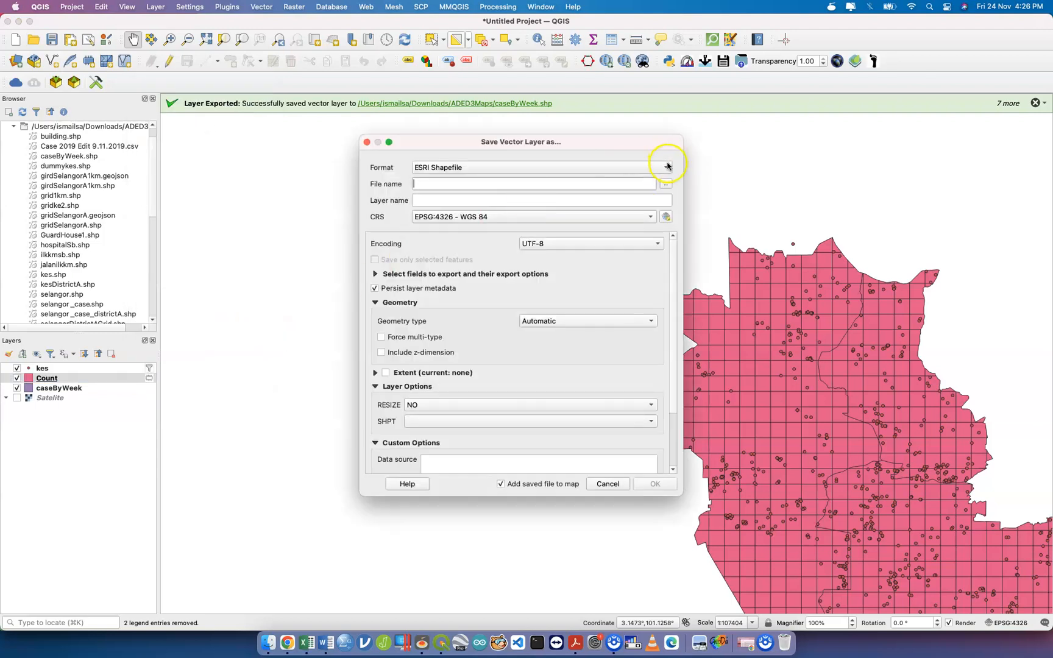
pyautogui.click(667, 184)
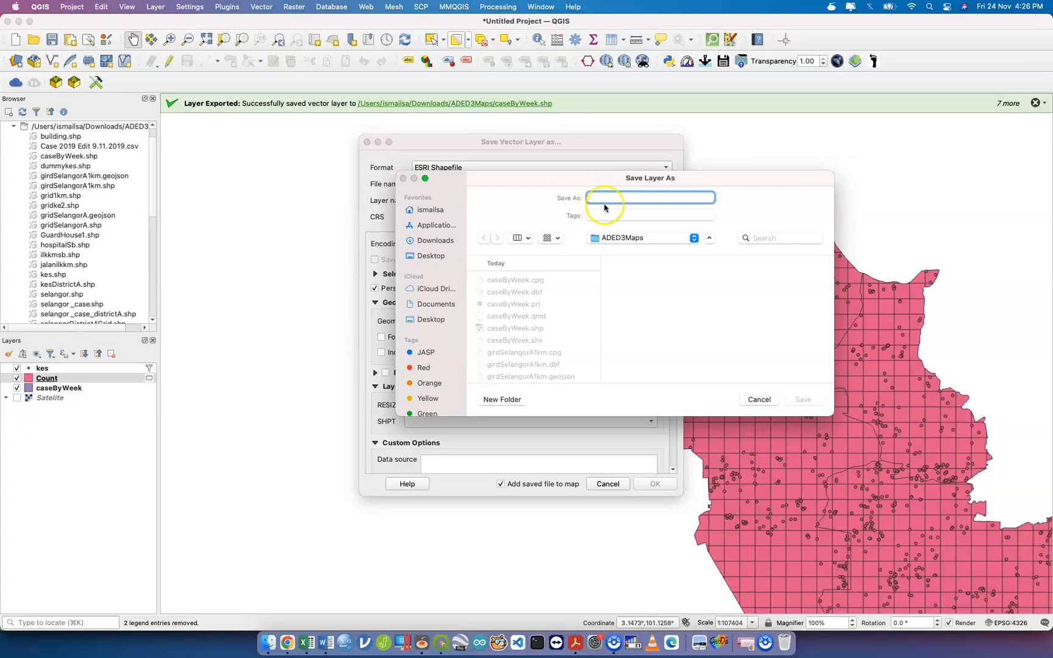
pyautogui.click(527, 332)
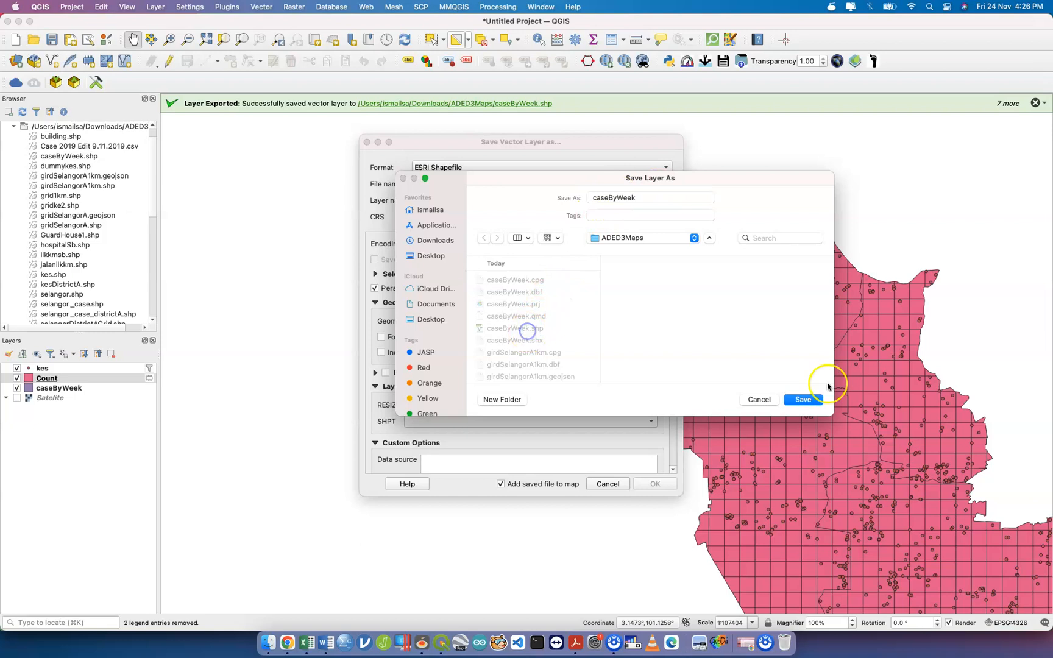
pyautogui.click(804, 400)
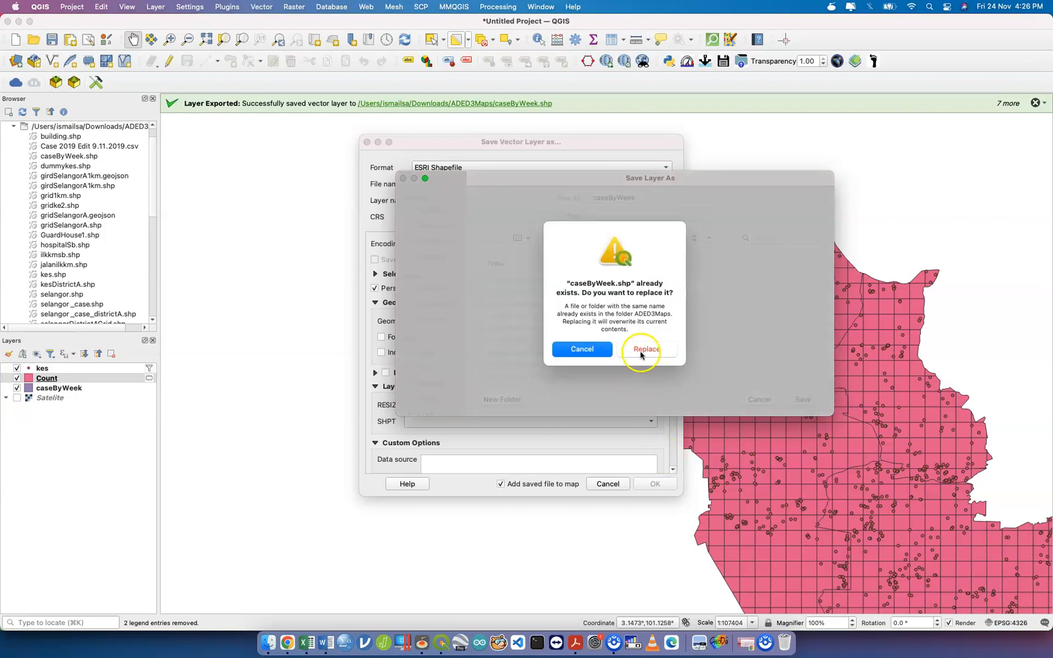
pyautogui.click(643, 348)
pyautogui.click(651, 487)
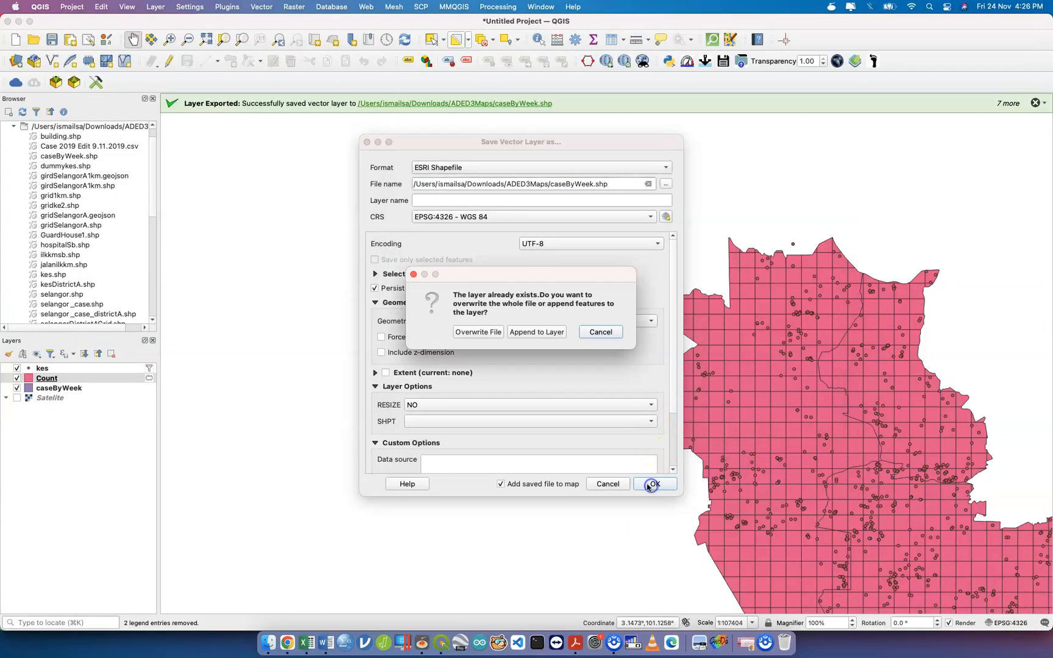
pyautogui.click(477, 332)
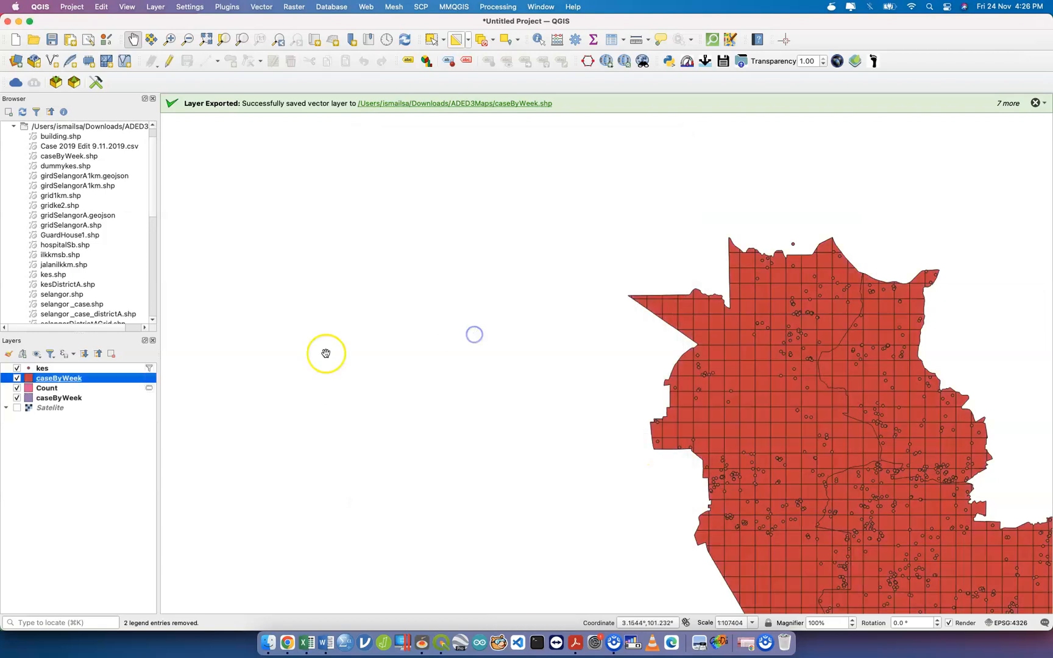
# - Remove the temporary Count layer and the old caseByWeek layer below it, keeping the newly exported caseByWeek
pyautogui.click(107, 392)
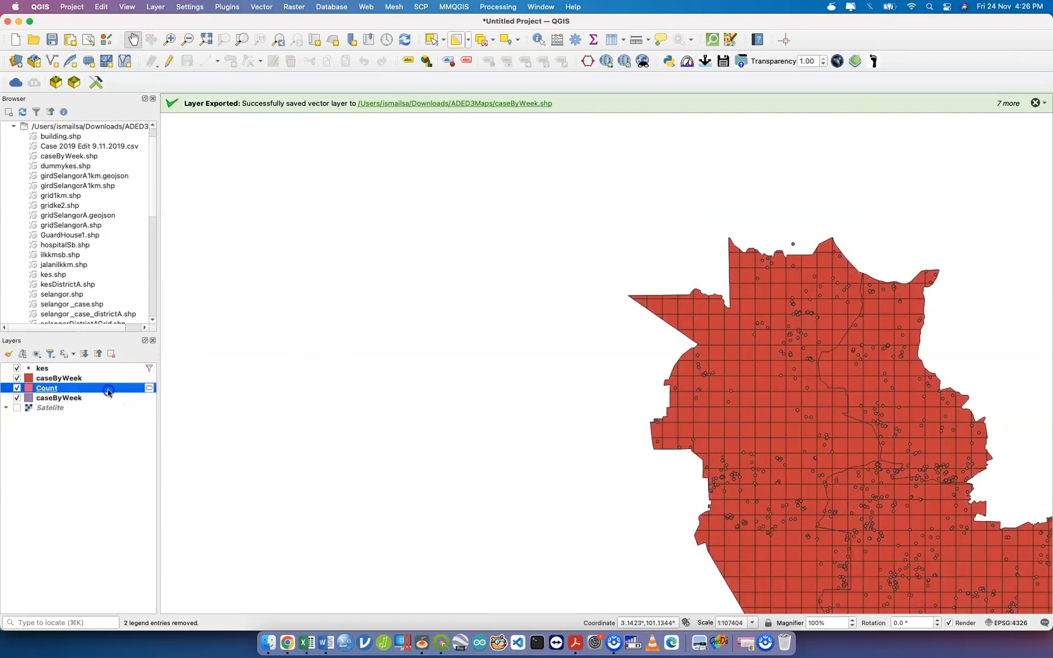
pyautogui.keyDown('shift'); pyautogui.click(114, 398); pyautogui.keyUp('shift')
pyautogui.rightClick(114, 399)
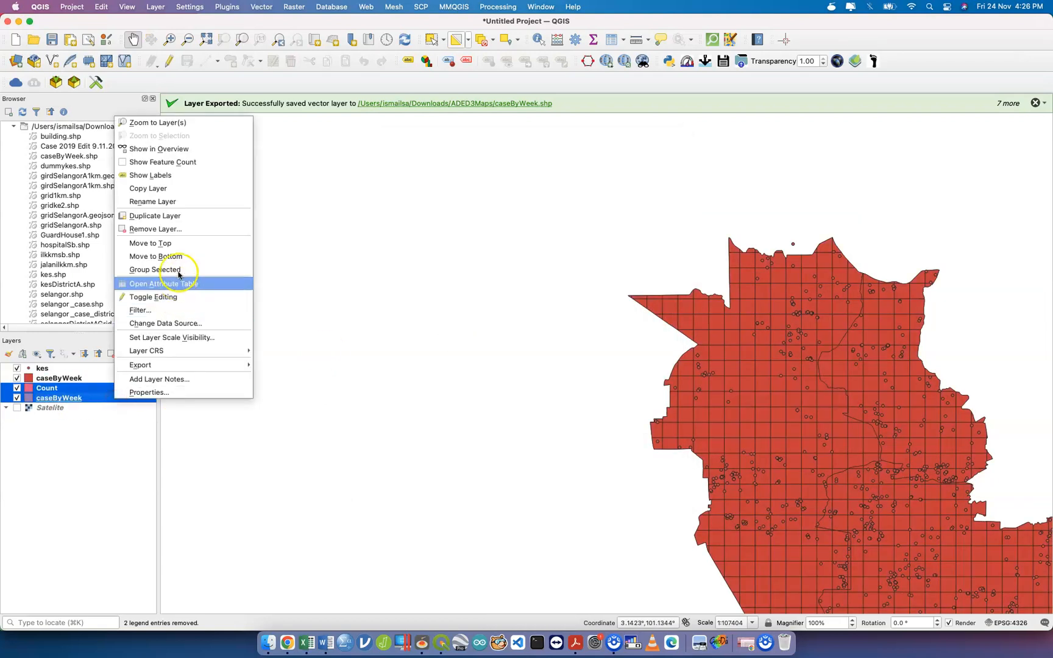
pyautogui.click(178, 229)
pyautogui.press('Return')
# - Inspect the caseByWeek attribute table to check the w1 and w2 fields, closing the table when done
pyautogui.click(100, 380)
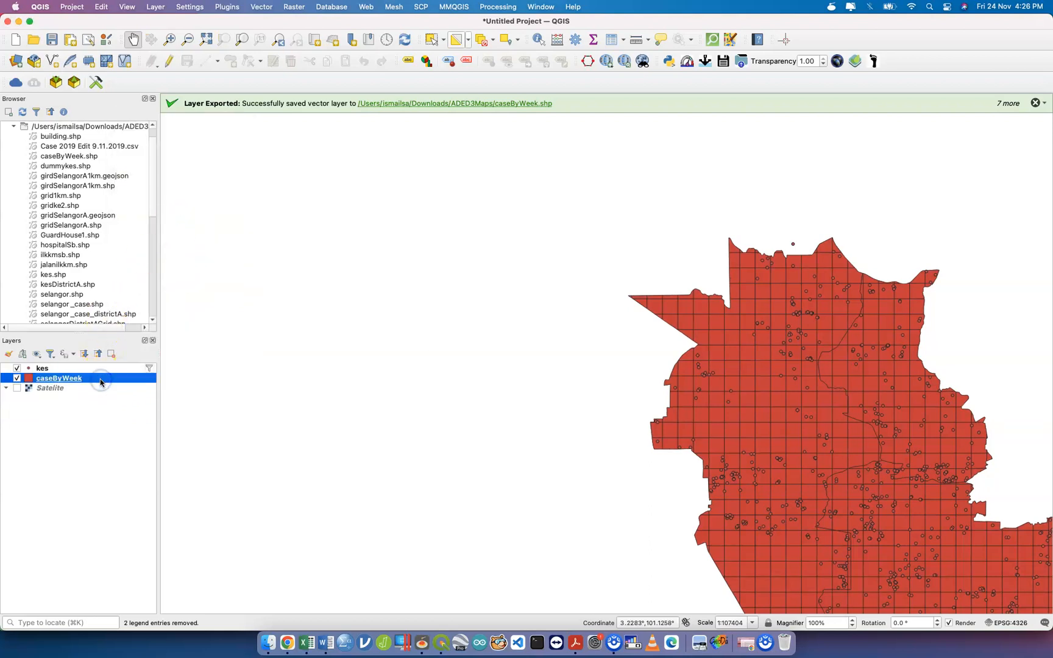
pyautogui.rightClick(100, 382)
pyautogui.click(199, 251)
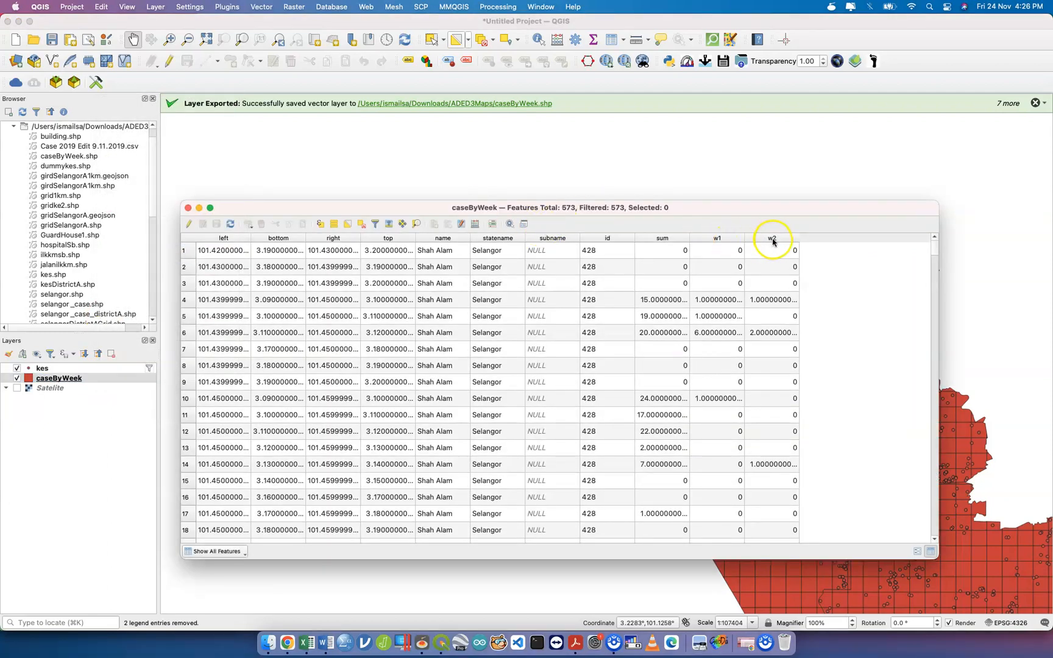
pyautogui.click(188, 208)
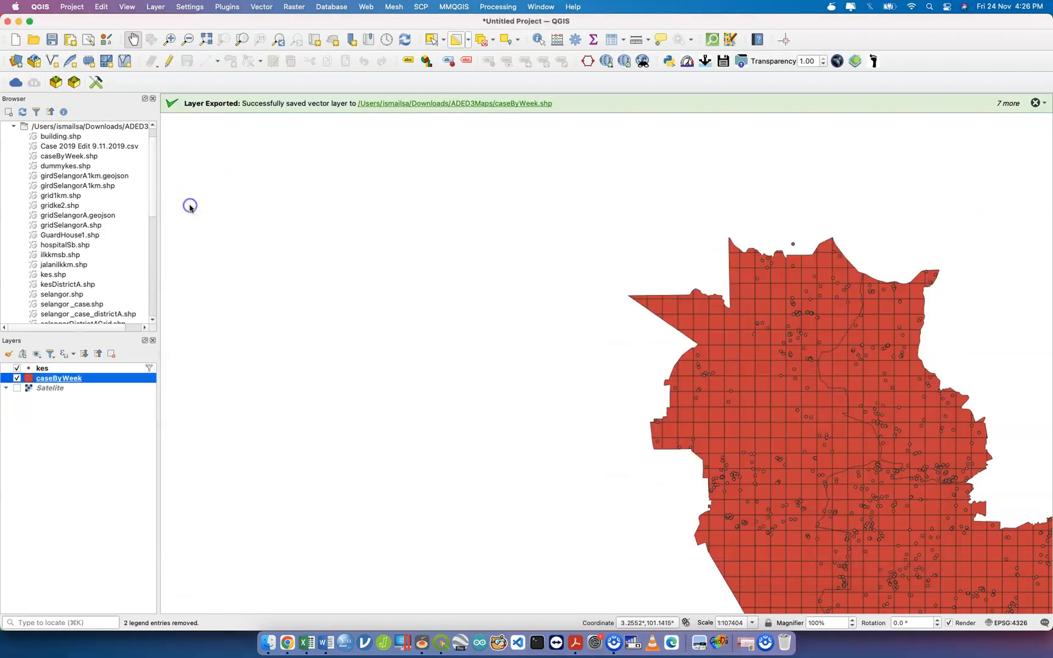
# - Minimise QGIS and bring the ADED3Maps folder window in Finder to the front
pyautogui.click(19, 22)
pyautogui.hotkey('ctrl', 'Up')
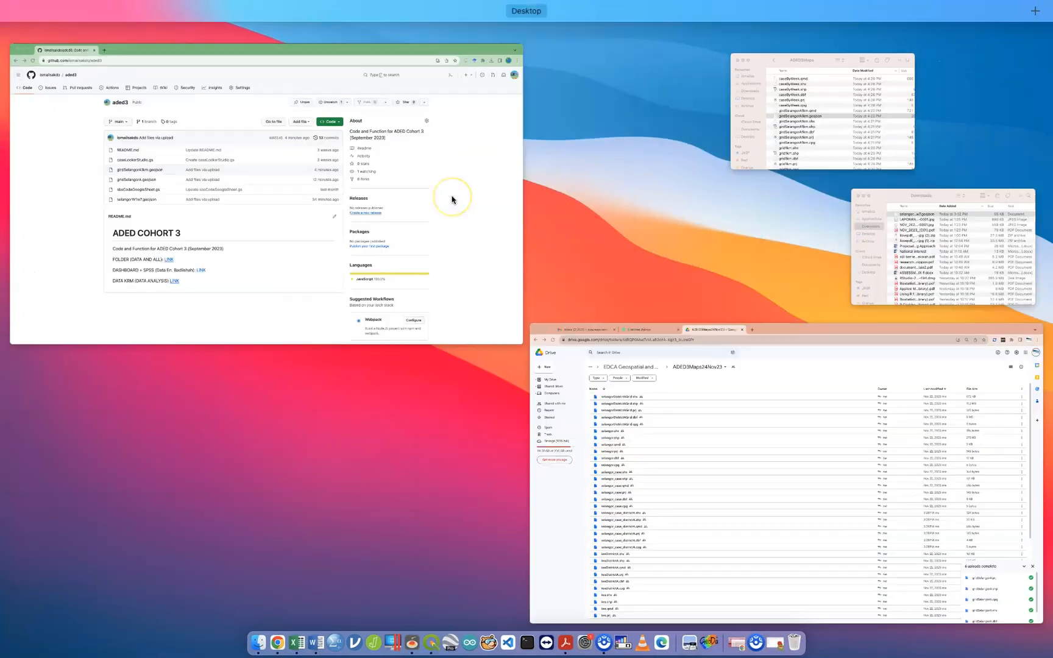
pyautogui.click(802, 104)
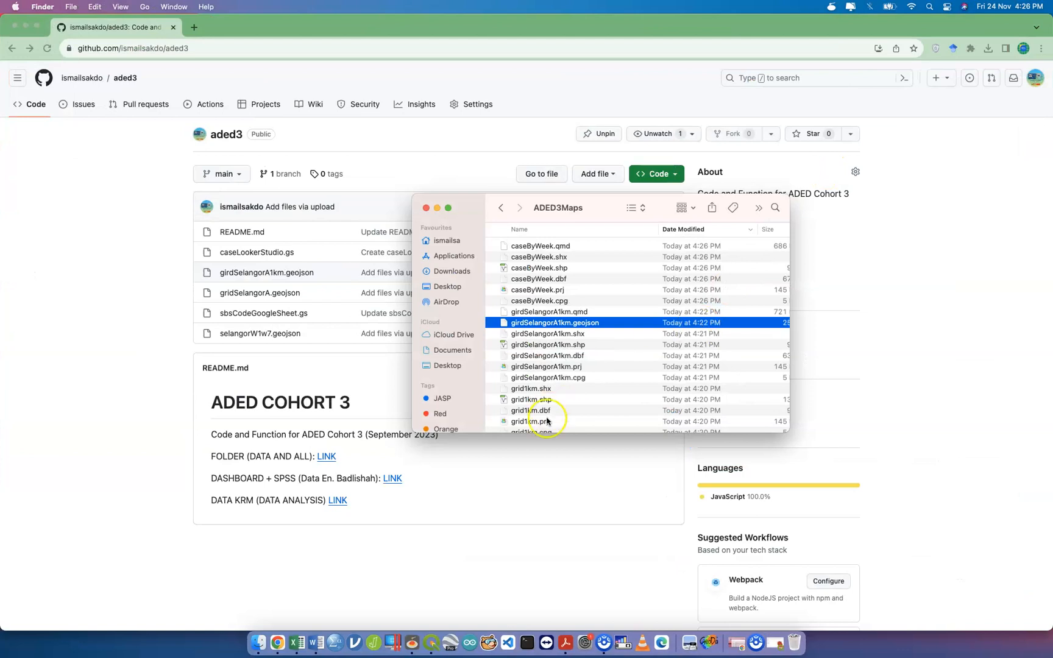
# - Find and launch GeoDa from the system search
pyautogui.click(930, 7)
pyautogui.write('geoda')
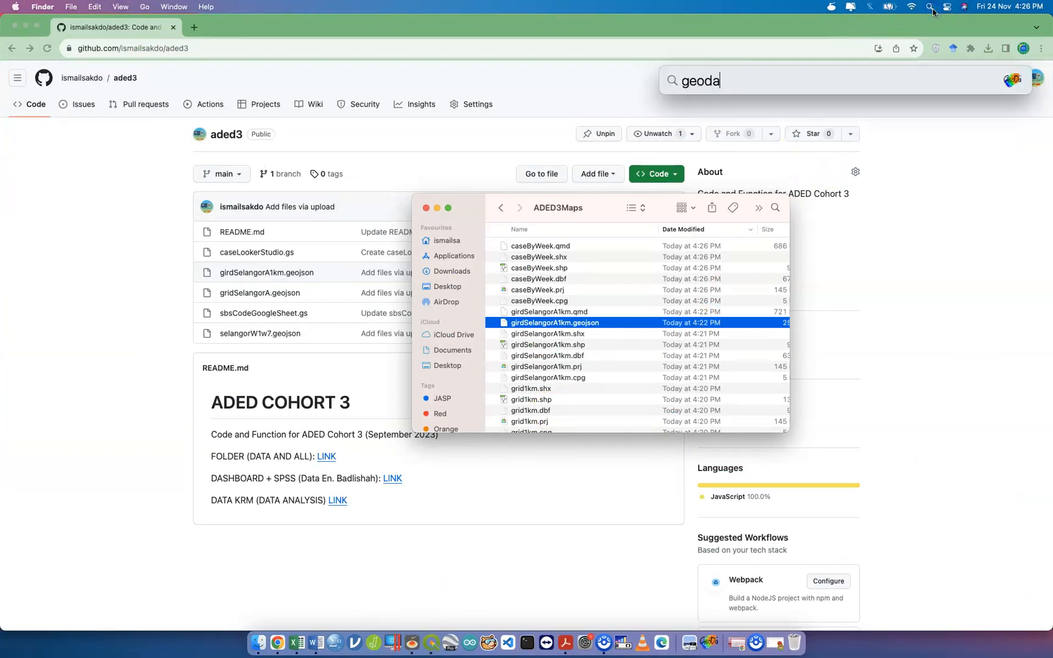
pyautogui.press('Return')
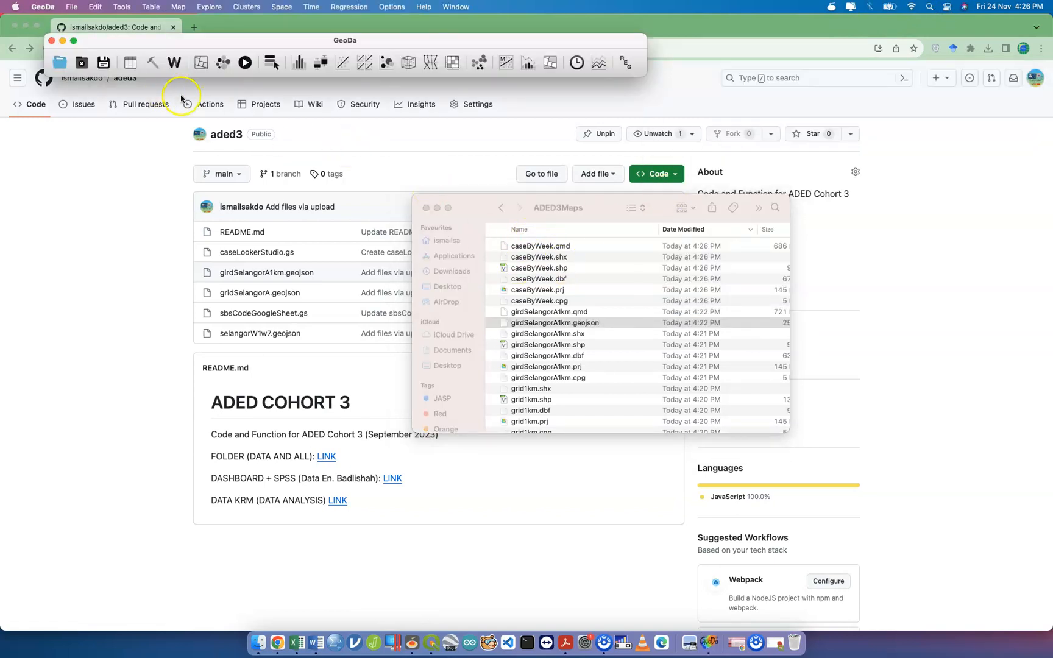
# - Load caseByWeek.shp from the ADED3Maps folder as the GeoDa data source and enlarge the resulting map window
pyautogui.click(58, 63)
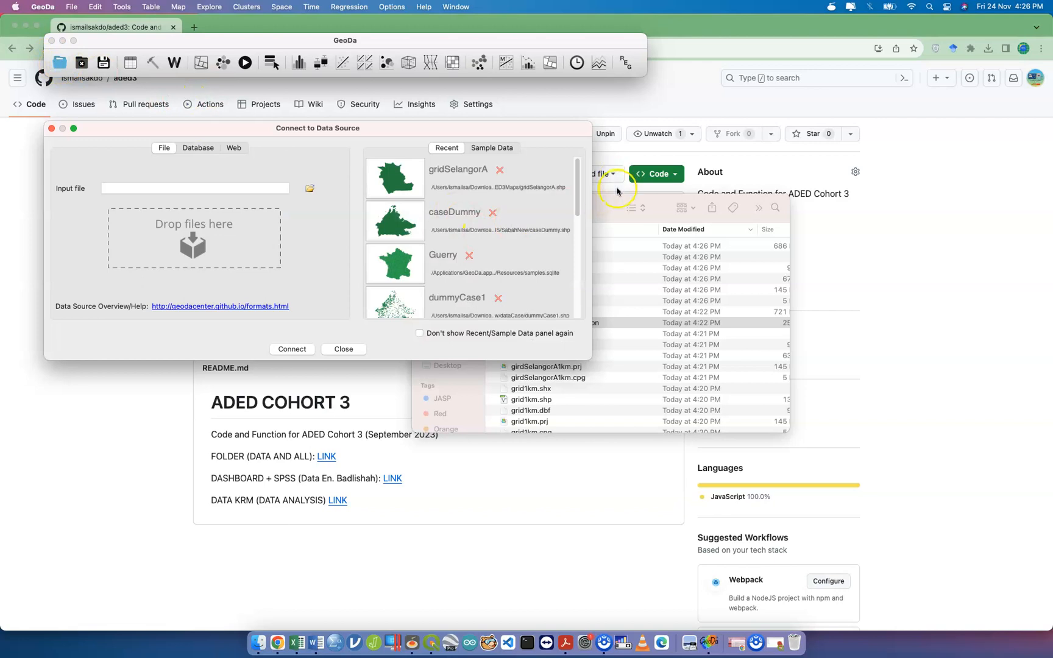
pyautogui.moveTo(610, 206); pyautogui.dragTo(683, 217)
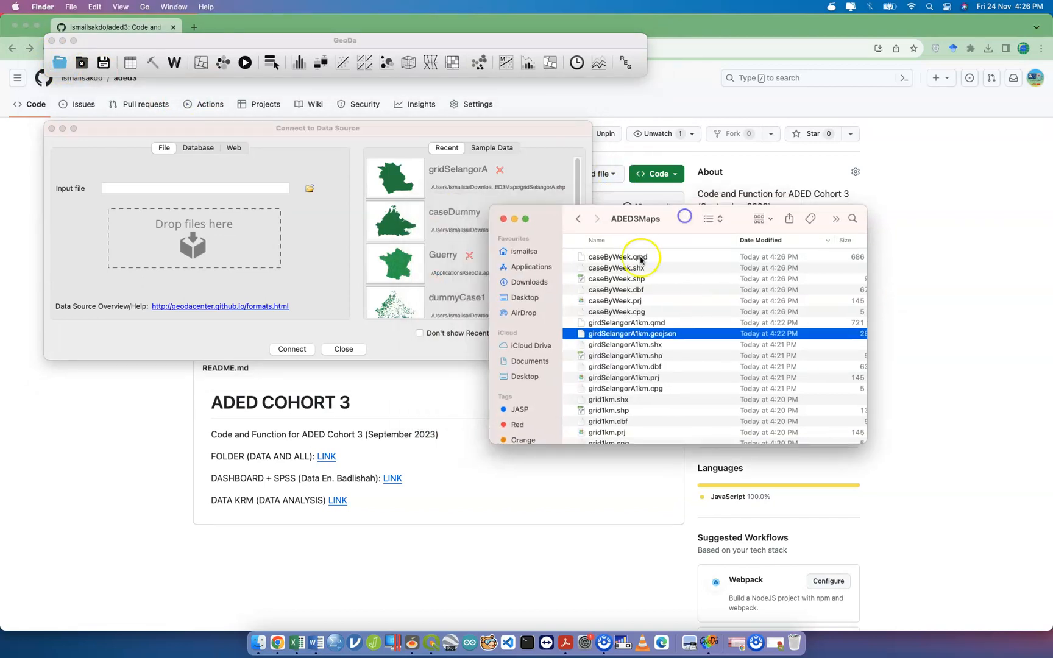
pyautogui.moveTo(617, 283); pyautogui.dragTo(233, 245)
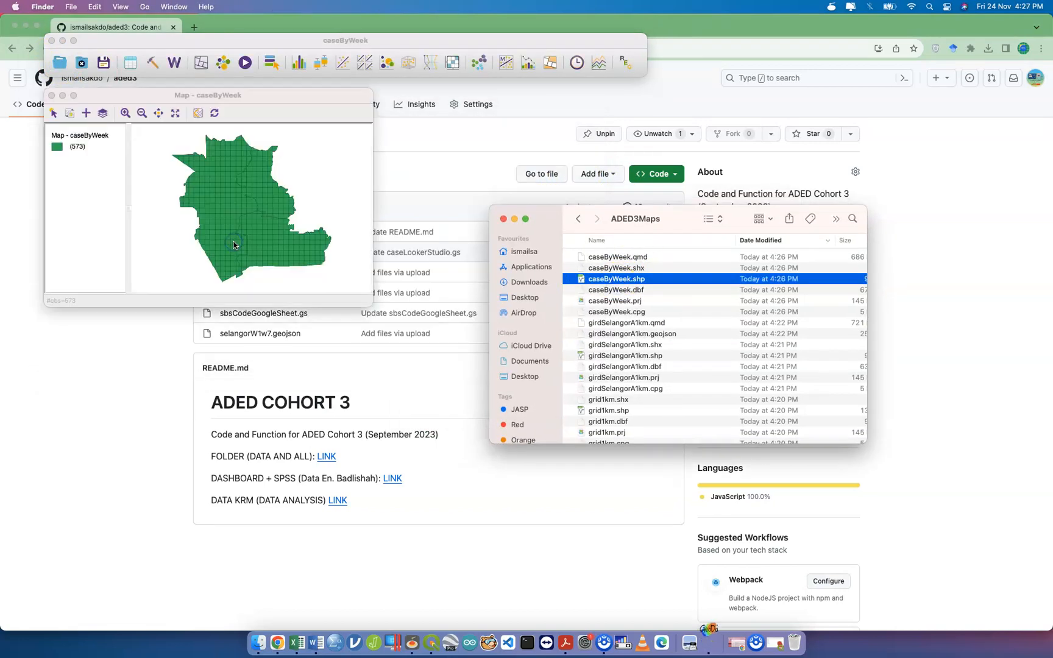
pyautogui.click(366, 304)
pyautogui.moveTo(365, 304); pyautogui.dragTo(646, 603)
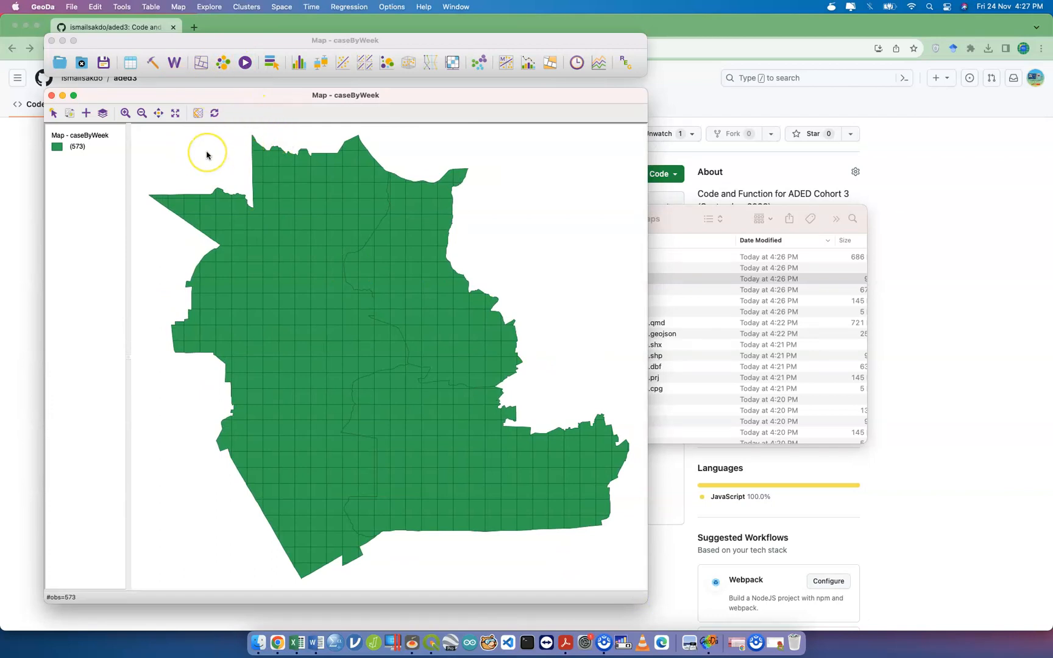
# - Create a three-category quantile map of w1 and place its window beside the base map, in the screen's upper area
pyautogui.rightClick(207, 155)
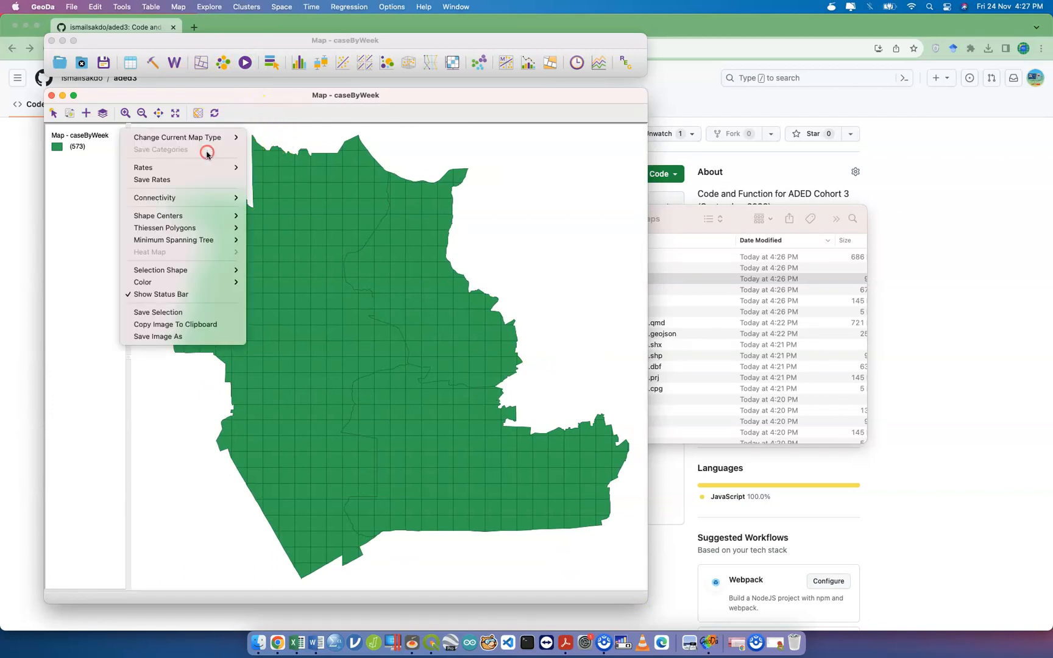
pyautogui.click(186, 47)
pyautogui.click(178, 7)
pyautogui.moveTo(208, 35)
pyautogui.click(283, 47)
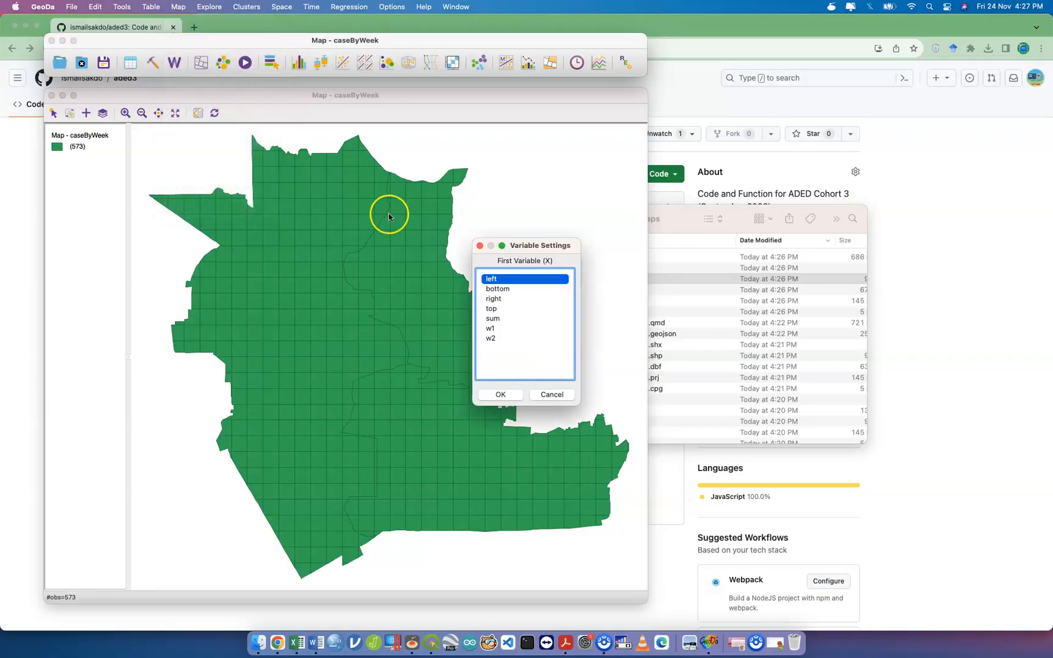
pyautogui.click(506, 328)
pyautogui.click(501, 395)
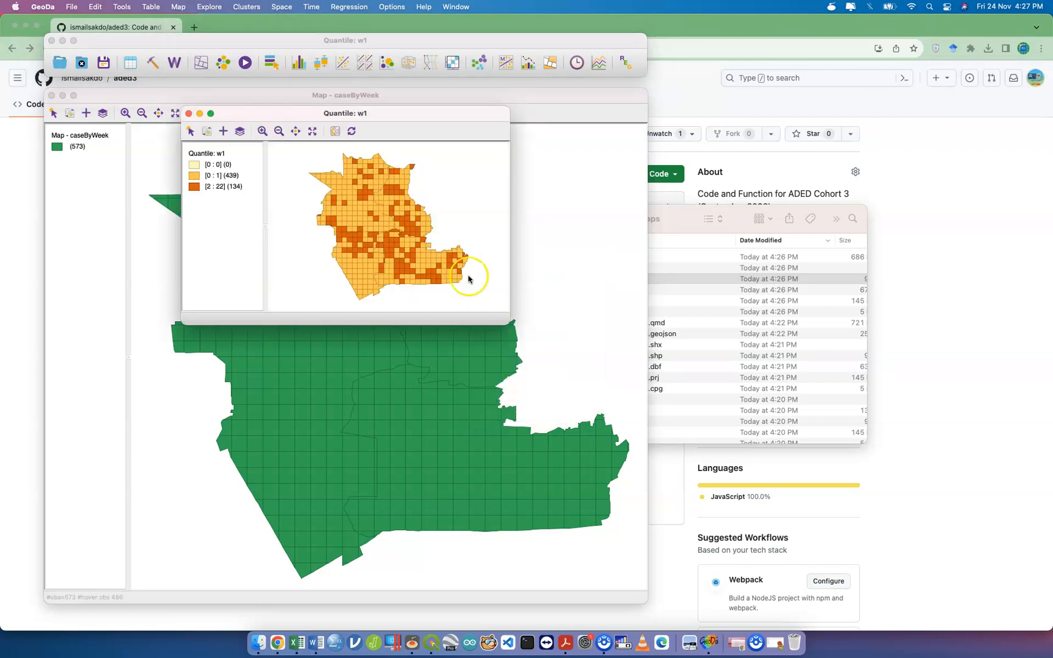
pyautogui.moveTo(418, 114); pyautogui.dragTo(856, 21)
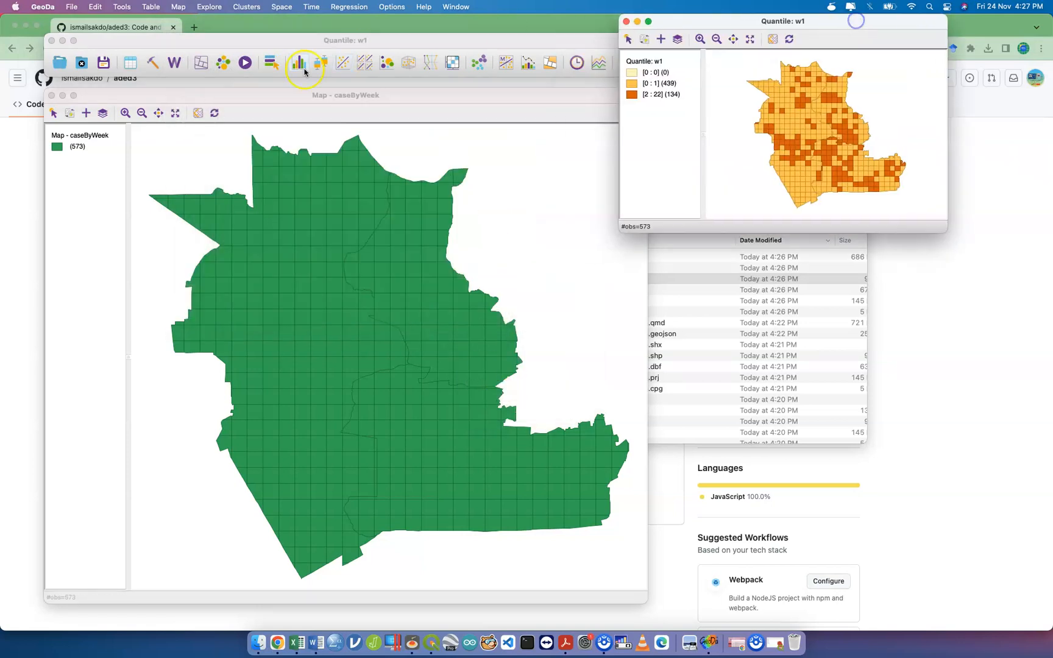
# - Create a three-category quantile map of w2 and place its window below the w1 map
pyautogui.click(185, 8)
pyautogui.moveTo(239, 35)
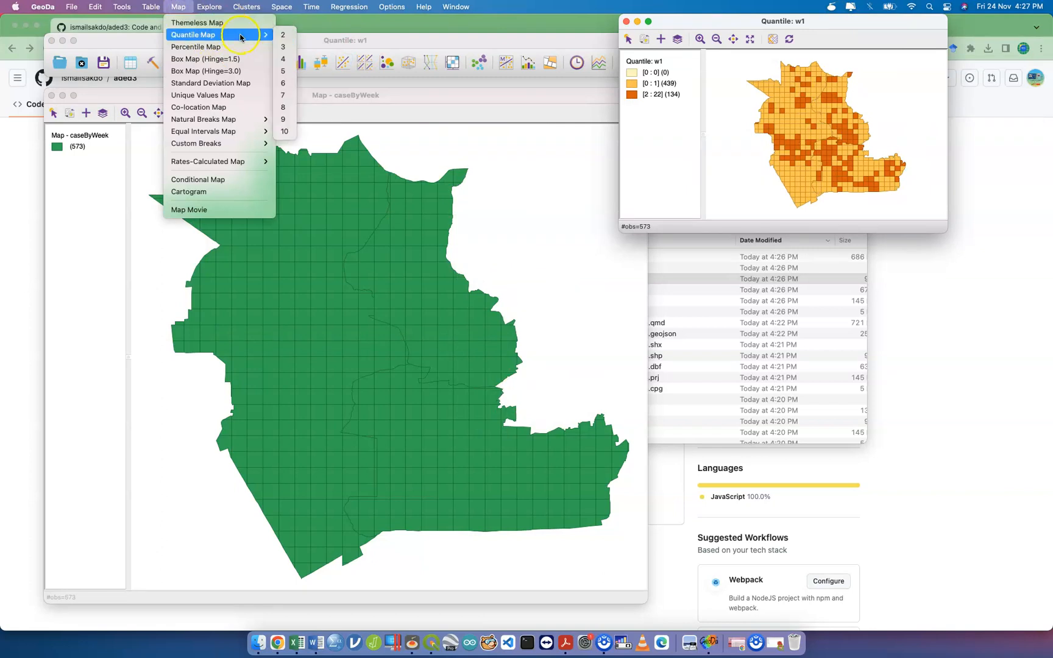
pyautogui.click(284, 47)
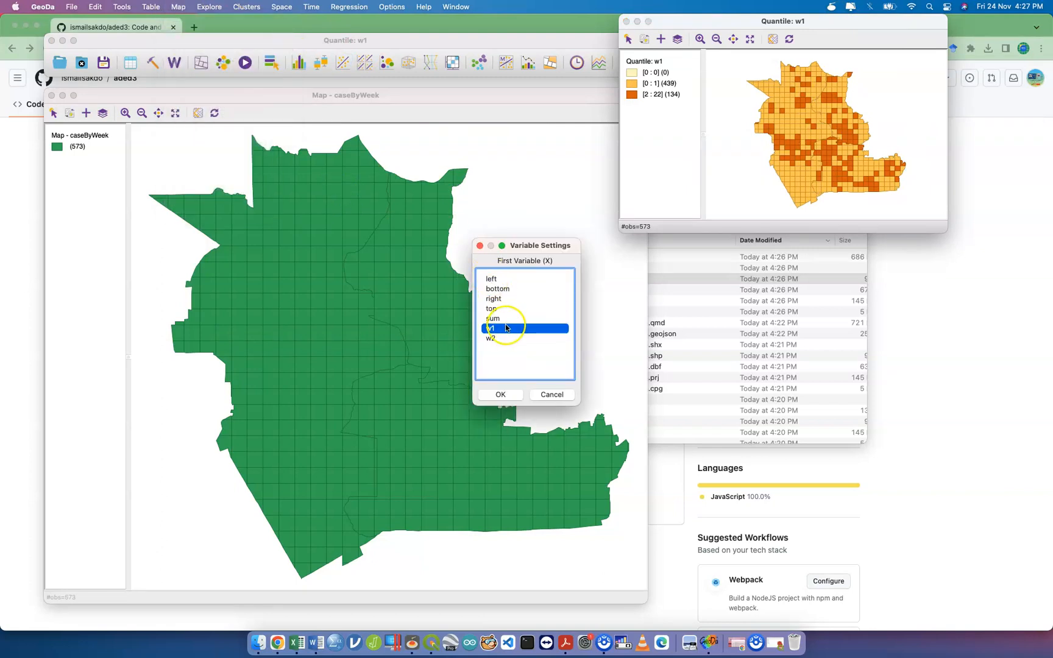
pyautogui.click(493, 339)
pyautogui.click(501, 395)
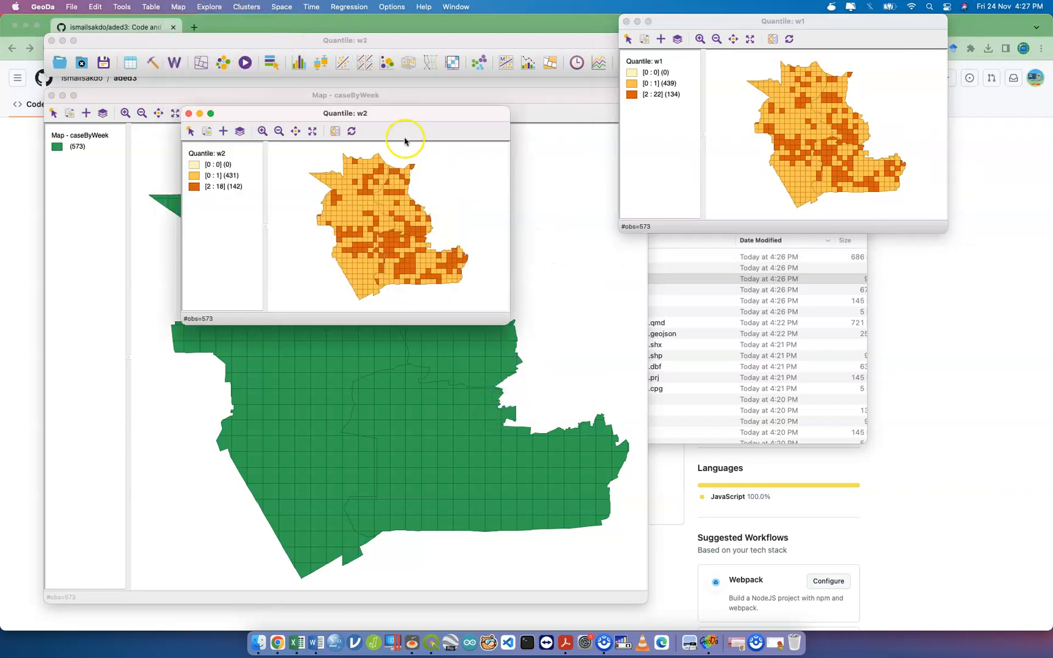
pyautogui.moveTo(396, 114); pyautogui.dragTo(825, 251)
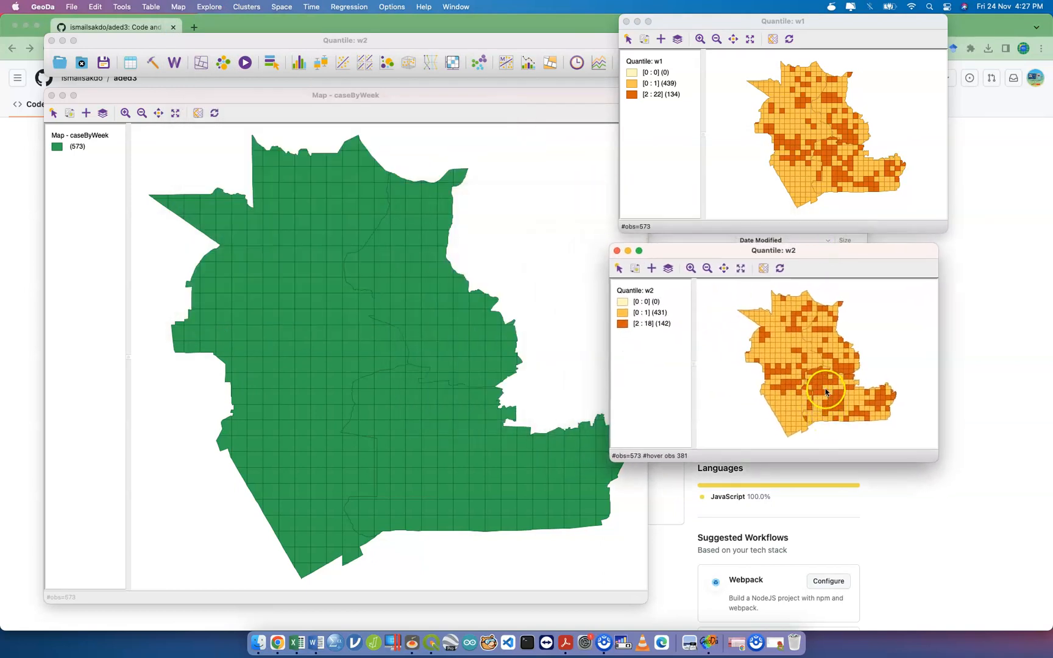
# - Create a raw rate map with sum as event variable and w1 as base variable, using four quantile categories, and enlarge its window
pyautogui.click(175, 8)
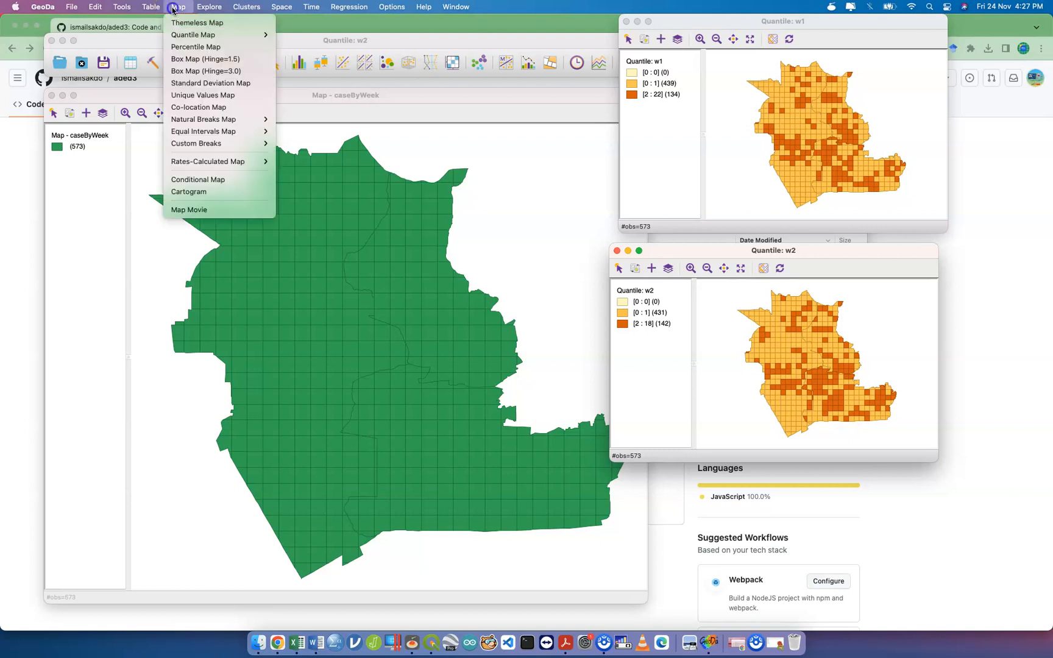
pyautogui.moveTo(232, 42)
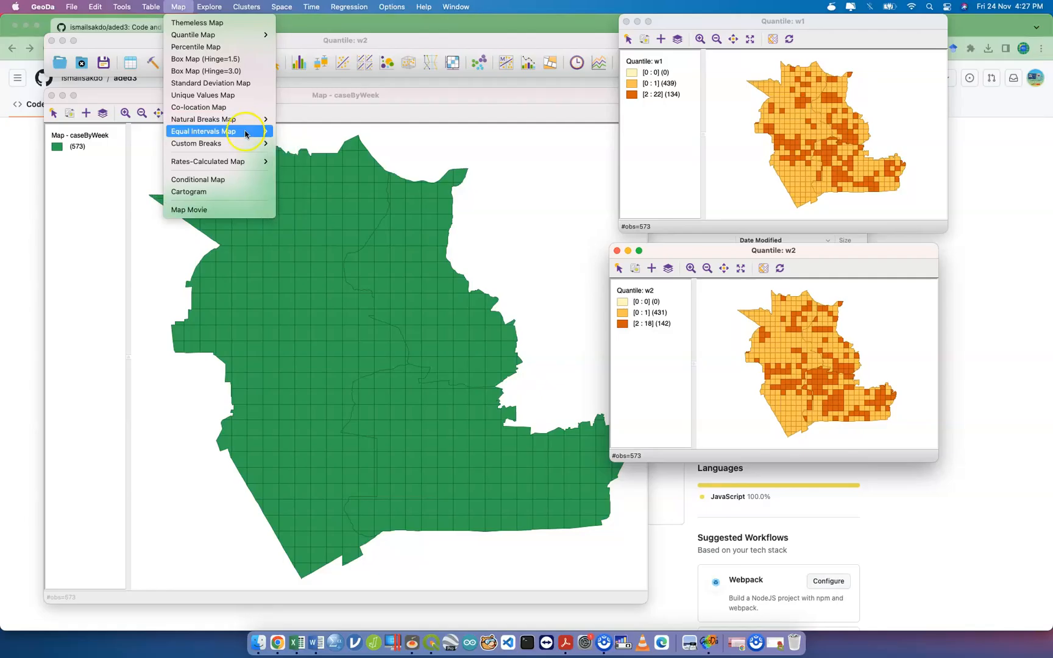
pyautogui.moveTo(249, 145)
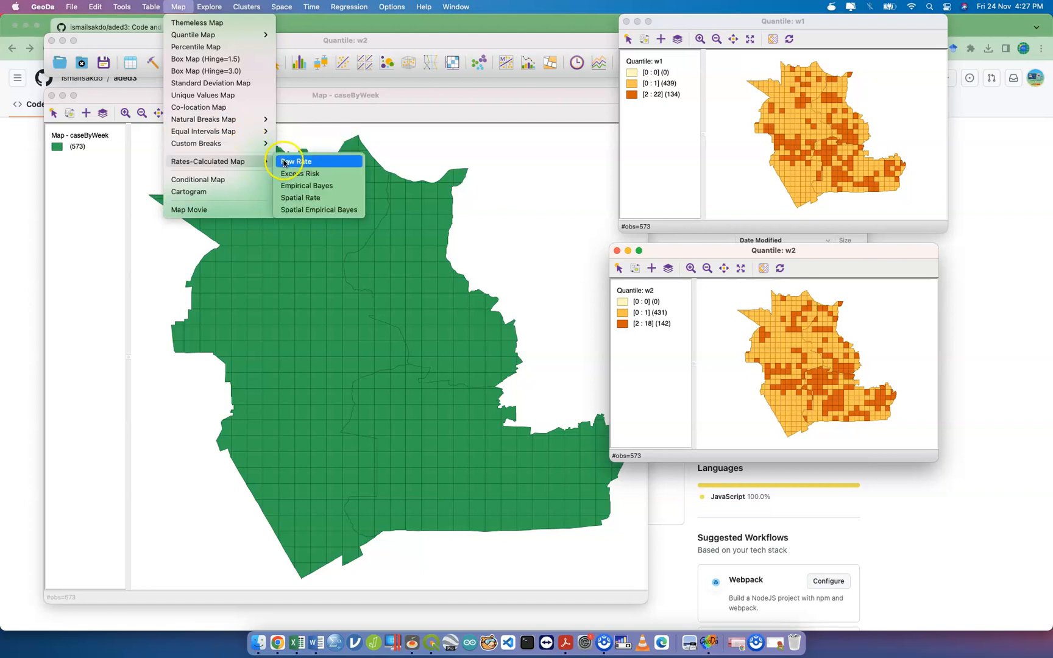
pyautogui.click(300, 164)
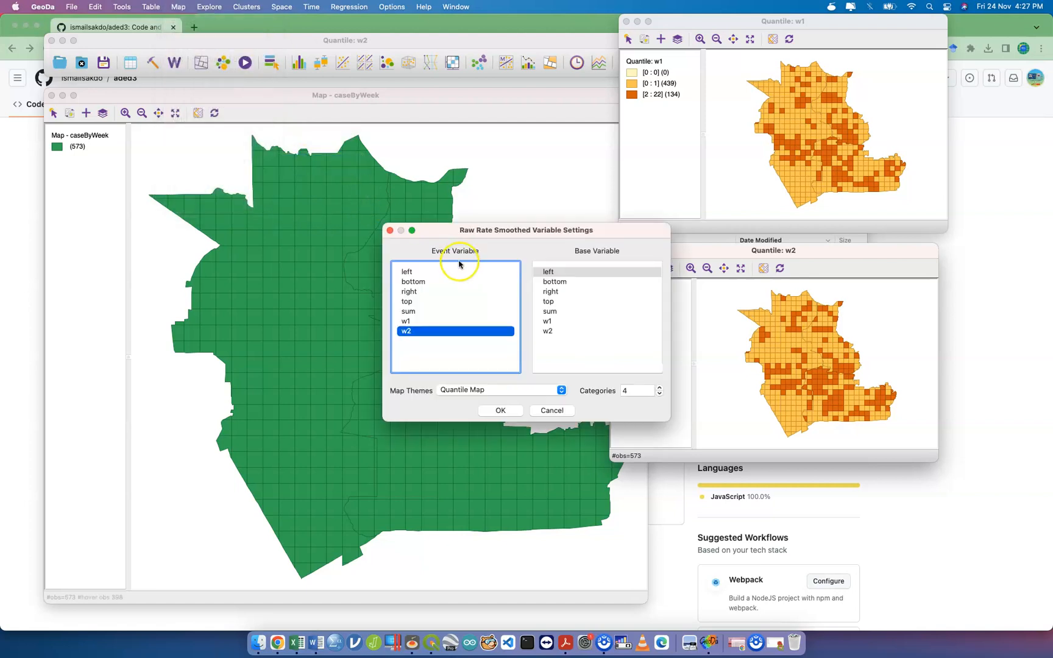
pyautogui.click(416, 312)
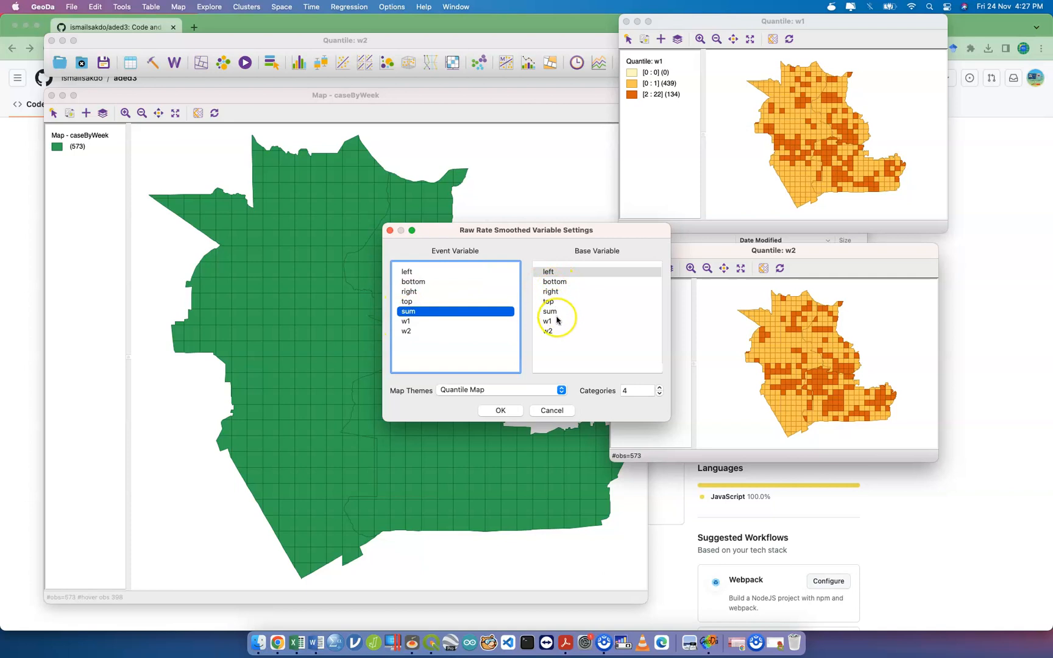
pyautogui.click(555, 322)
pyautogui.click(500, 409)
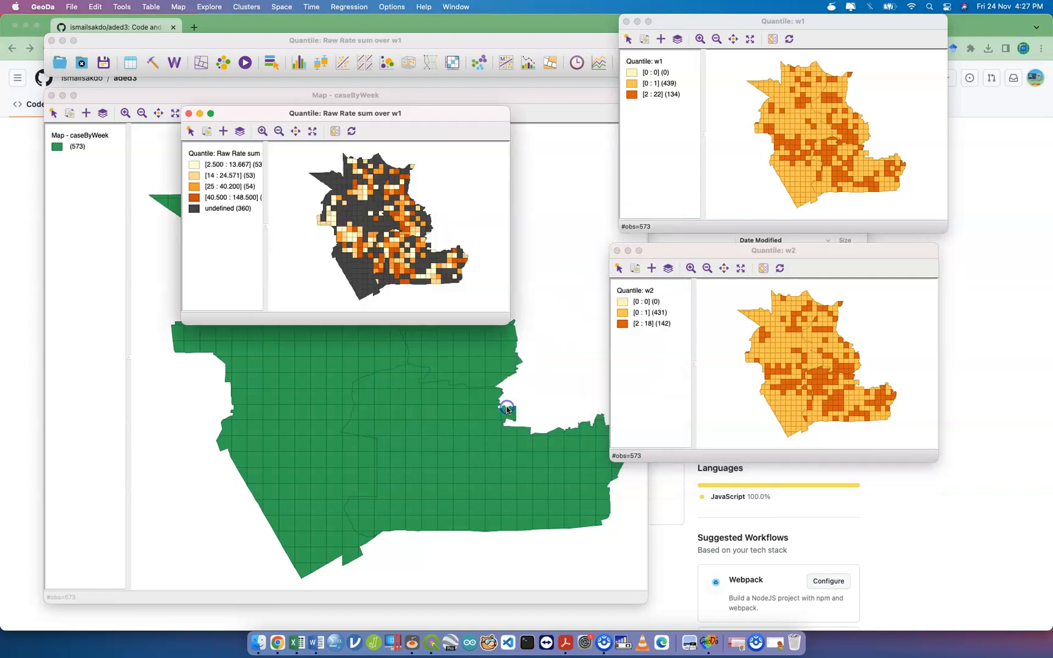
pyautogui.moveTo(502, 318); pyautogui.dragTo(605, 424)
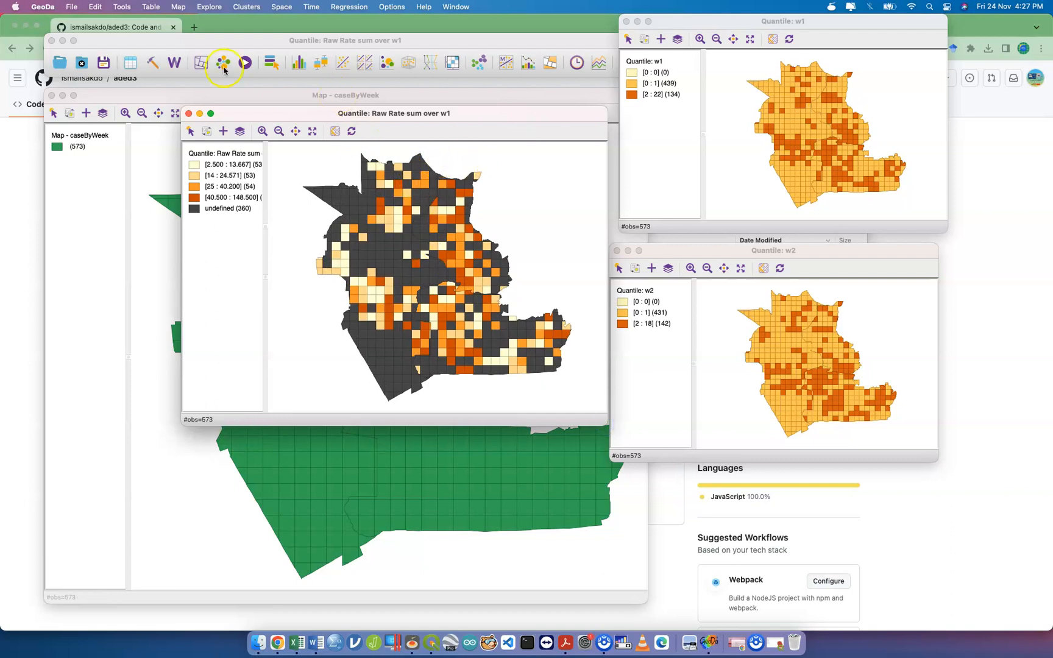
# - Create a three-category quantile map of sum and move its window below the raw rate map
pyautogui.click(175, 7)
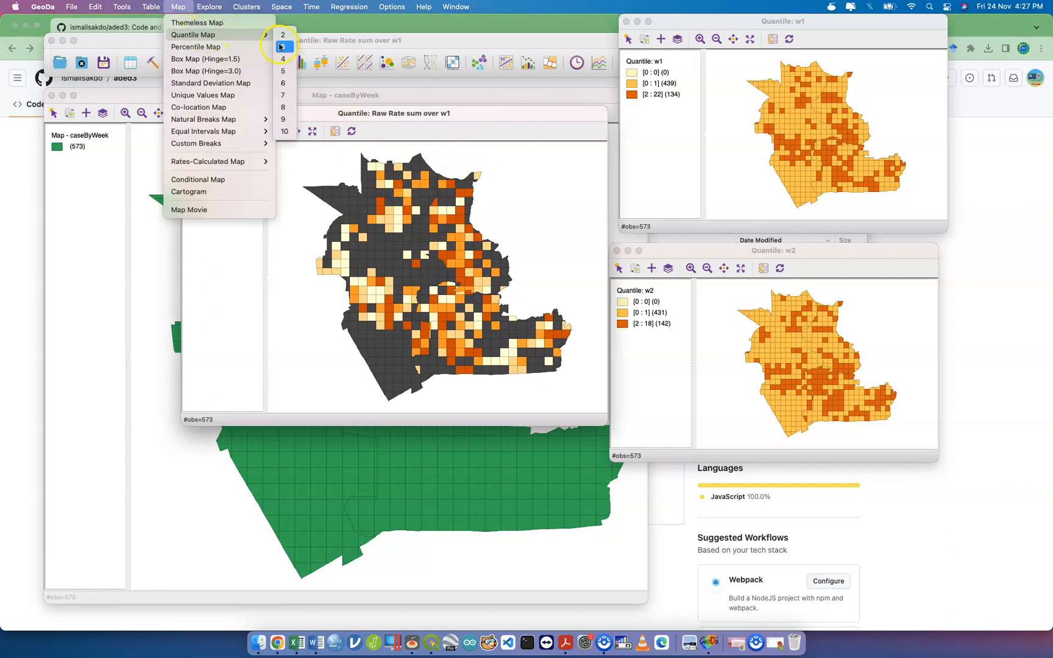
pyautogui.click(284, 47)
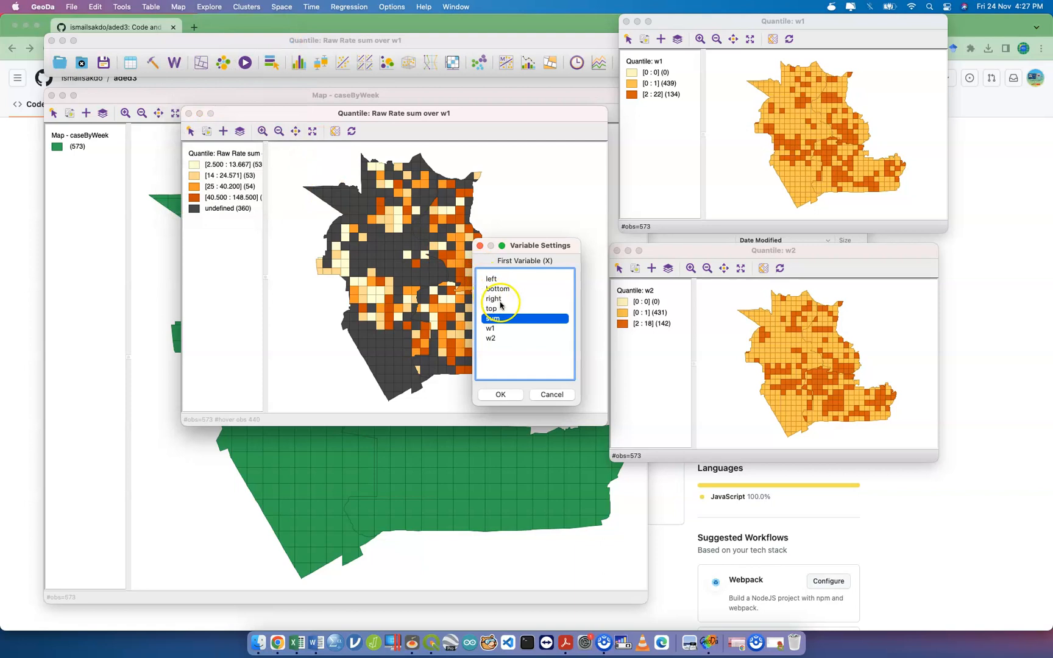
pyautogui.click(511, 394)
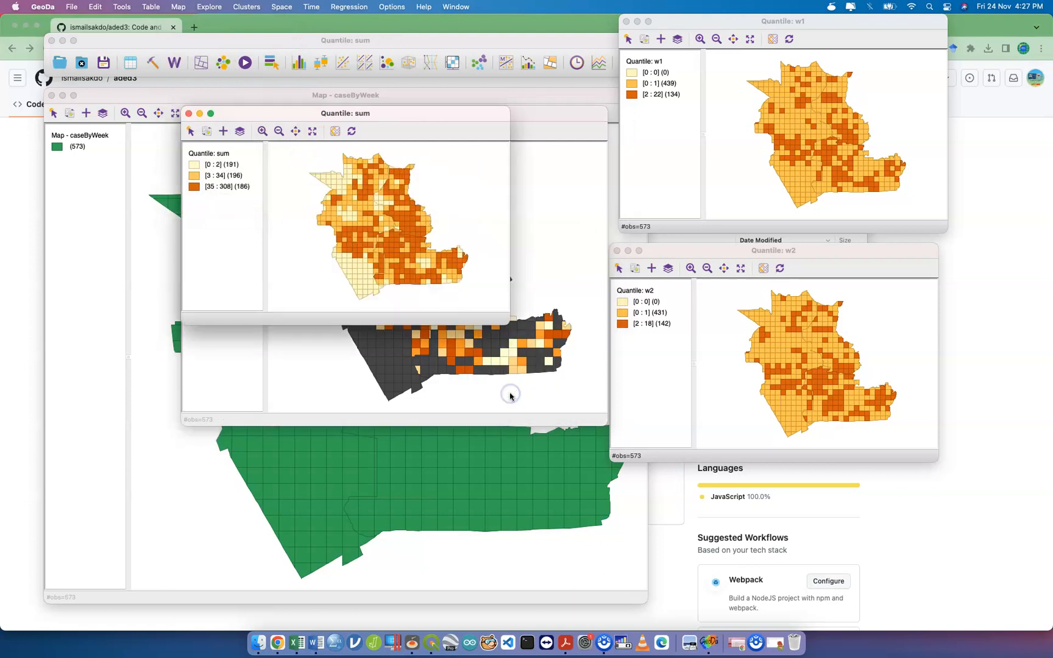
pyautogui.moveTo(416, 116); pyautogui.dragTo(696, 401)
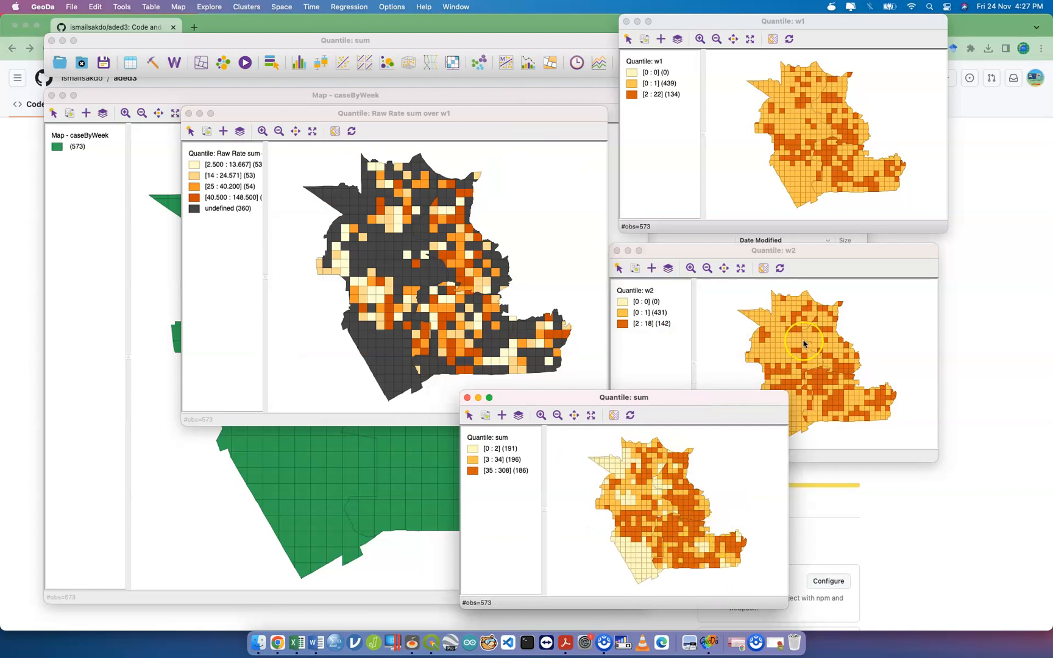
# - Bring the w1 quantile, w2 quantile and raw rate maps to the front in turn to compare them
pyautogui.click(906, 113)
pyautogui.click(905, 304)
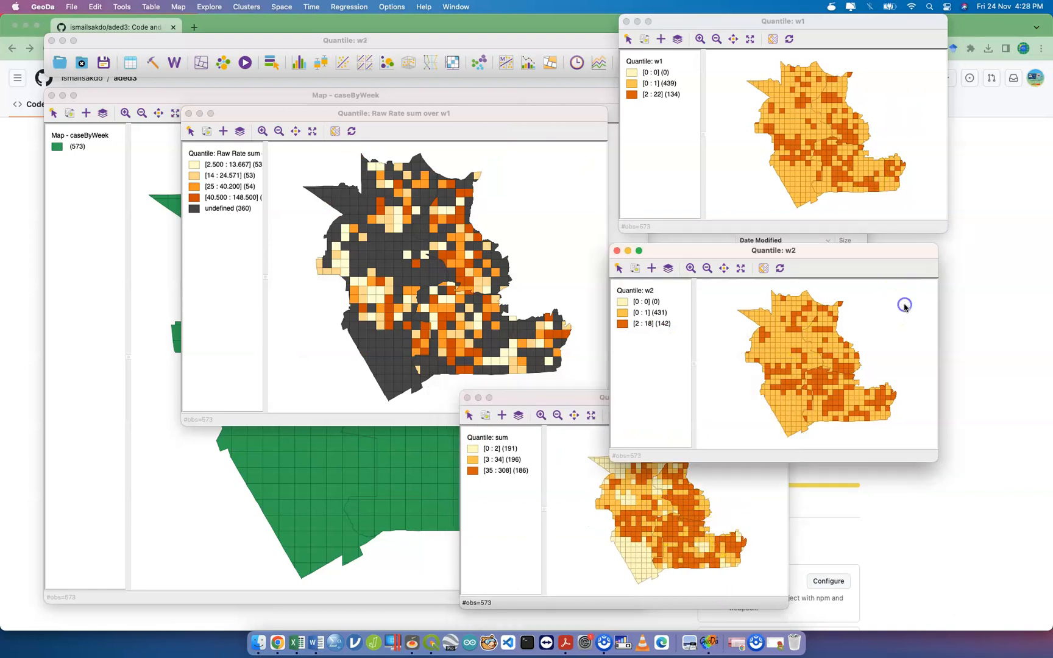
pyautogui.click(603, 283)
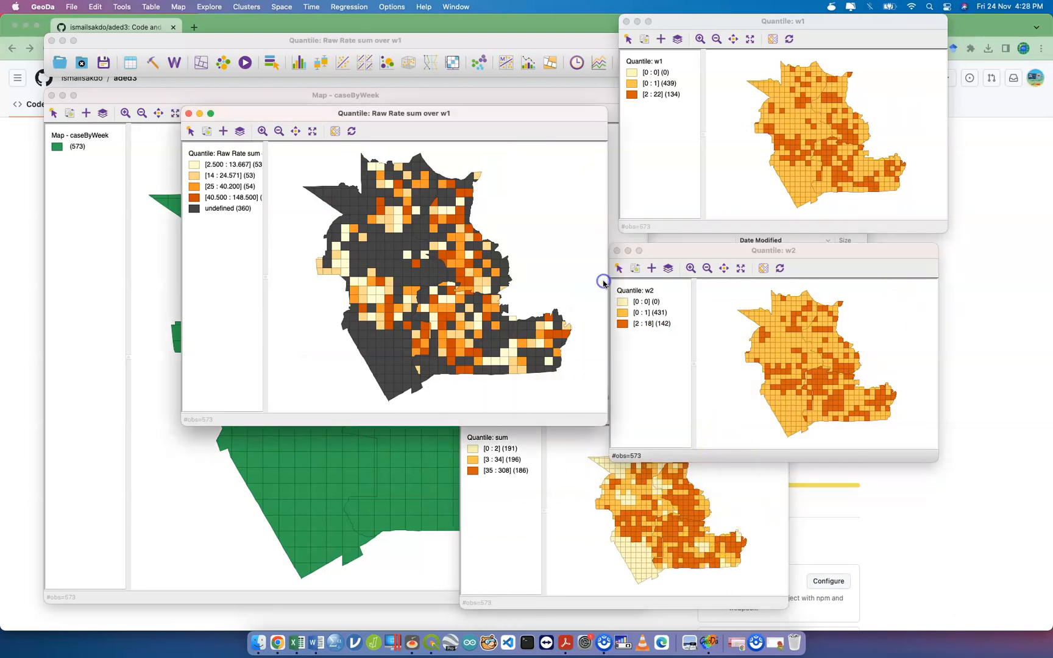